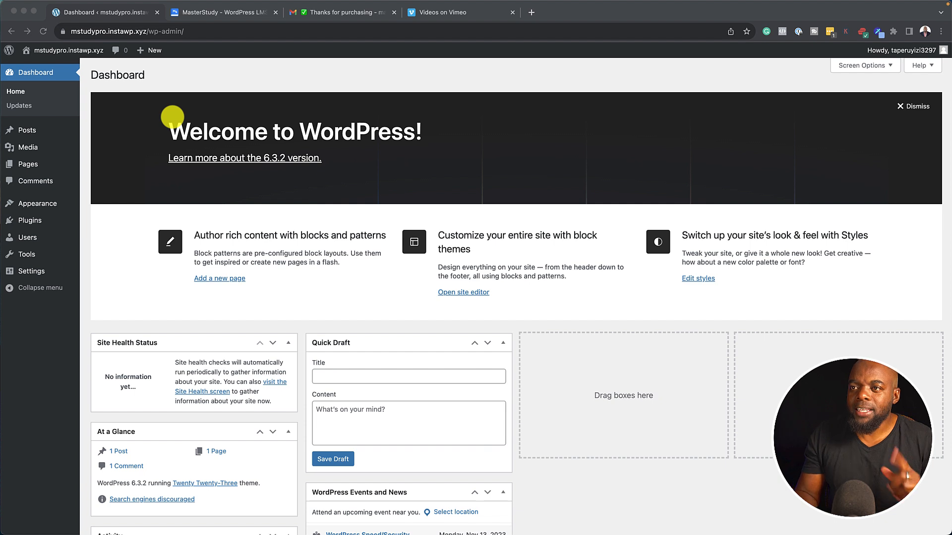
Step: Install and activate the MasterStudy LMS WordPress Plugin for online courses and education, and skip its setup wizard
click(90, 239)
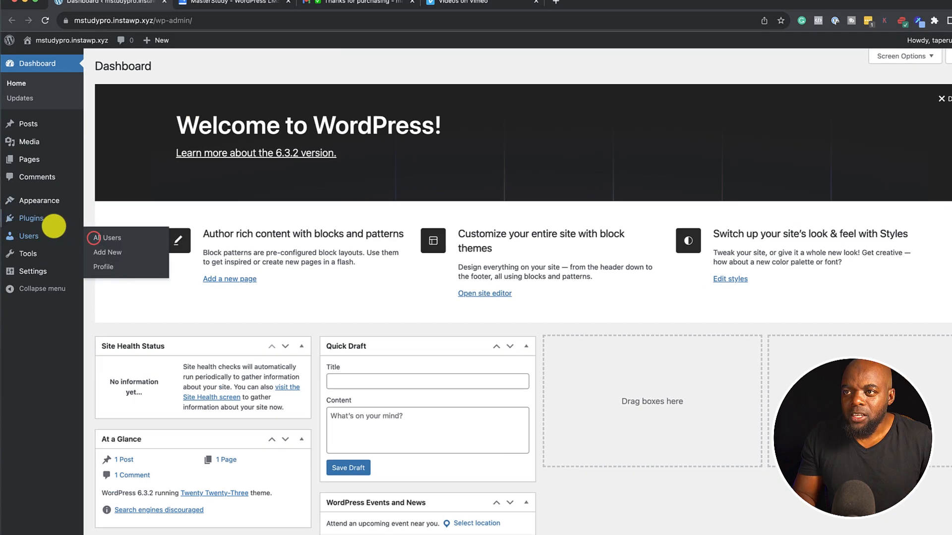
mouse_move(40, 214)
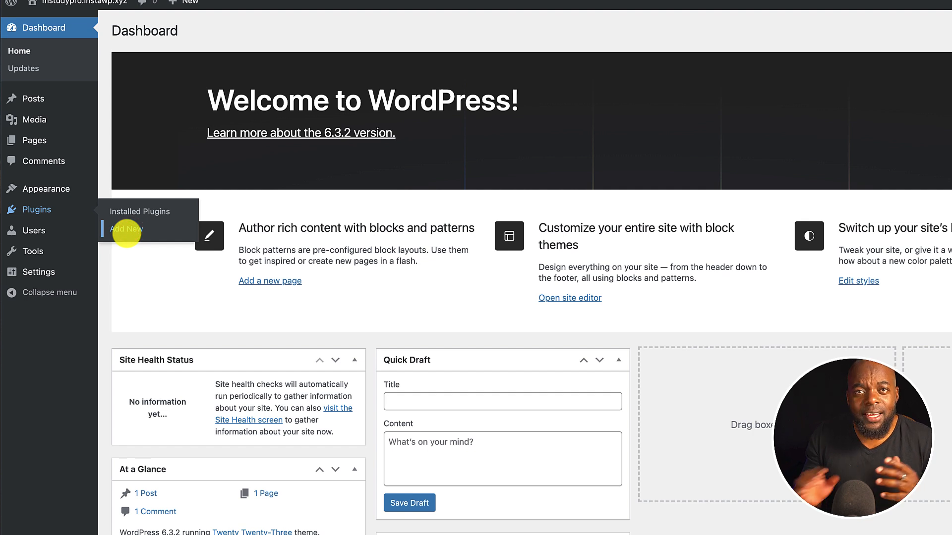
click(126, 229)
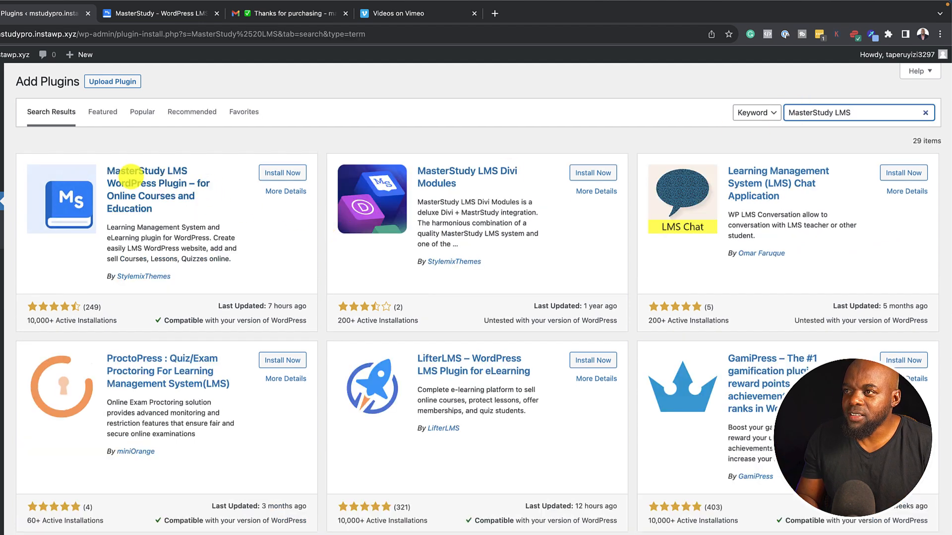
click(292, 173)
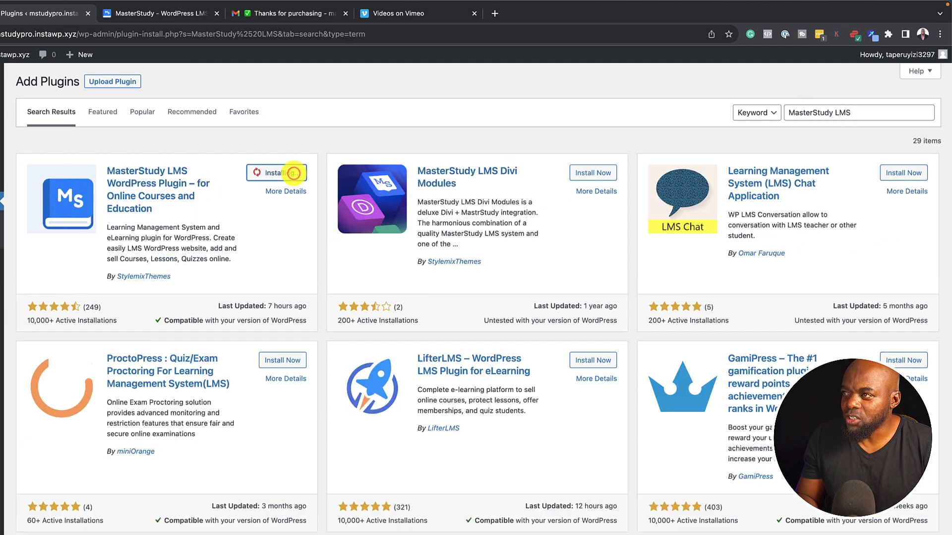
click(288, 172)
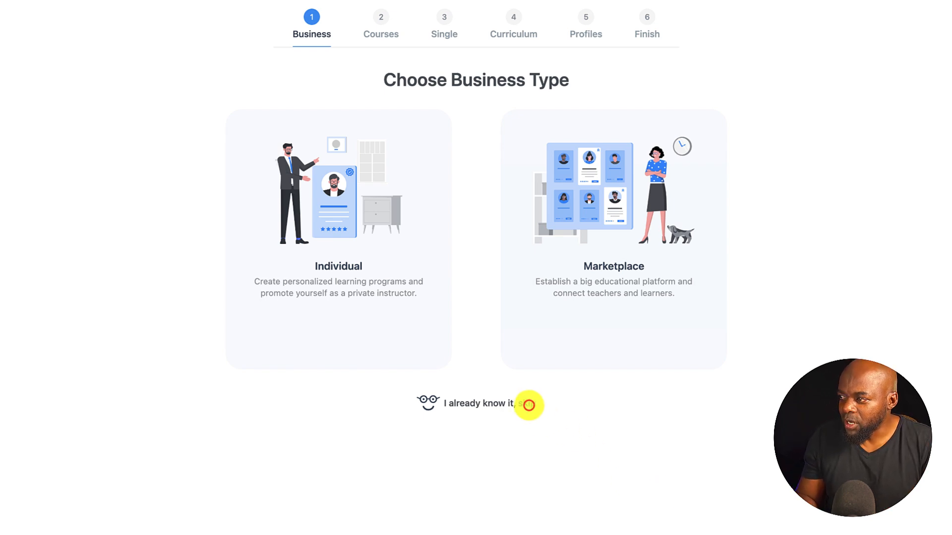
click(528, 403)
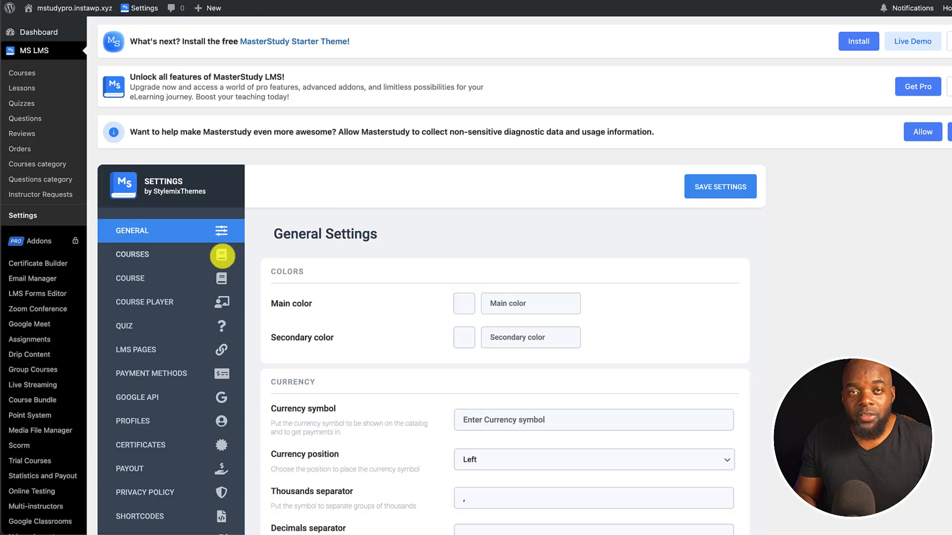
Step: Set the main color in the MasterStudy general settings to indigo, rgba(66,50,179,1)
scroll(298, 272, down, 2)
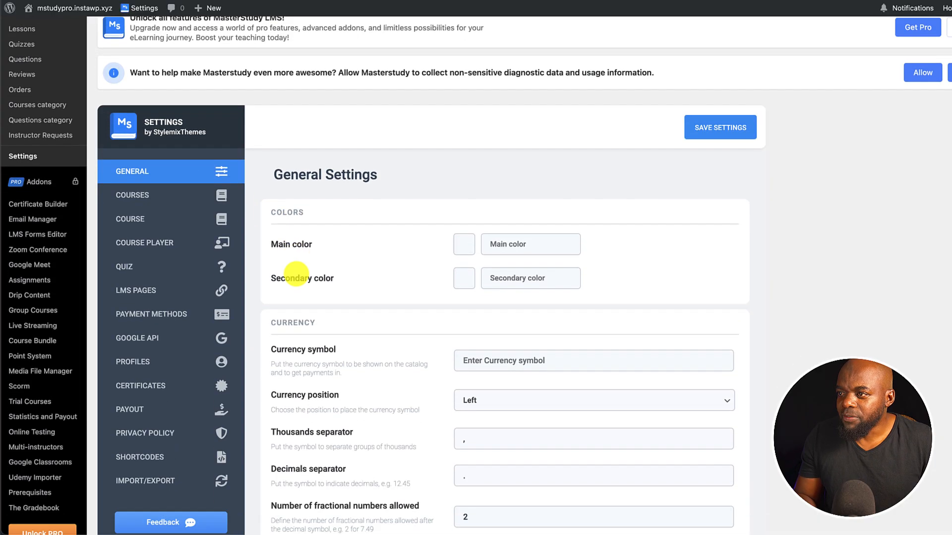
click(468, 243)
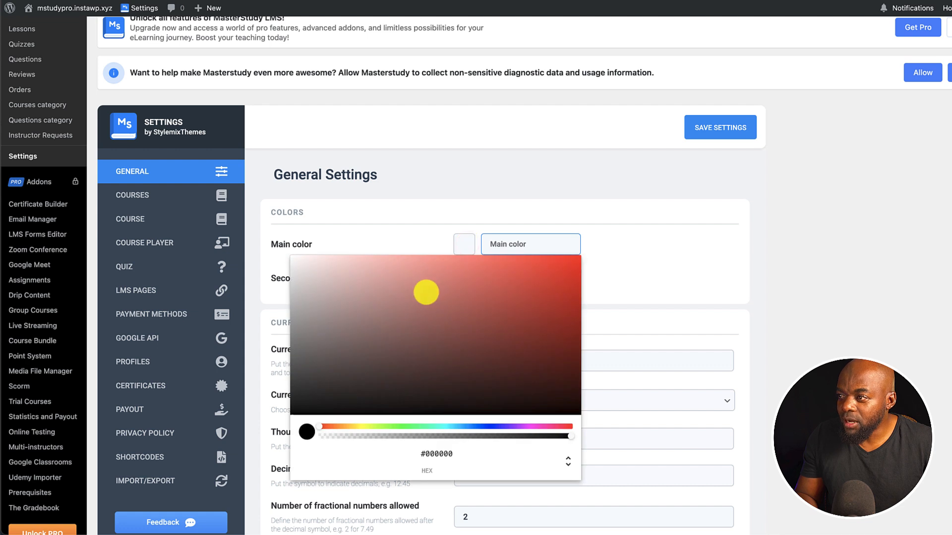
click(492, 426)
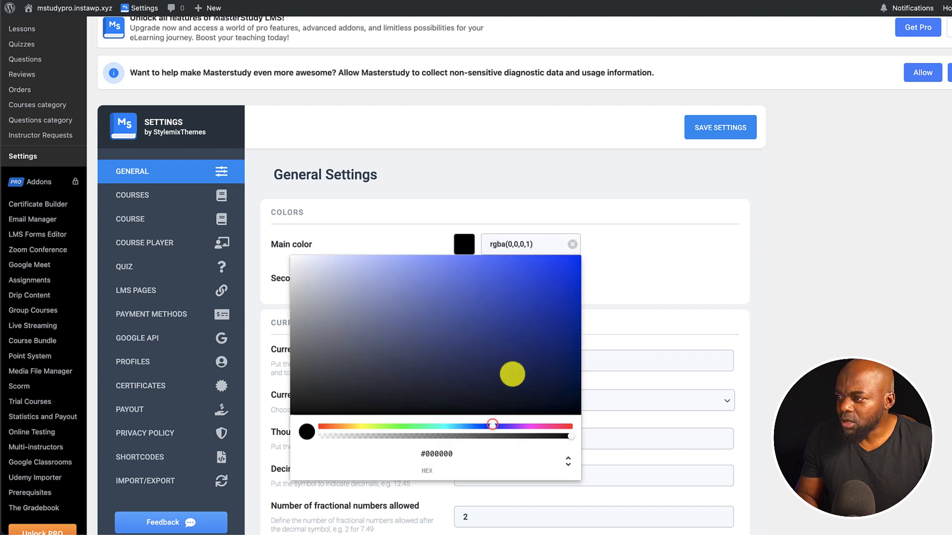
click(500, 300)
click(729, 228)
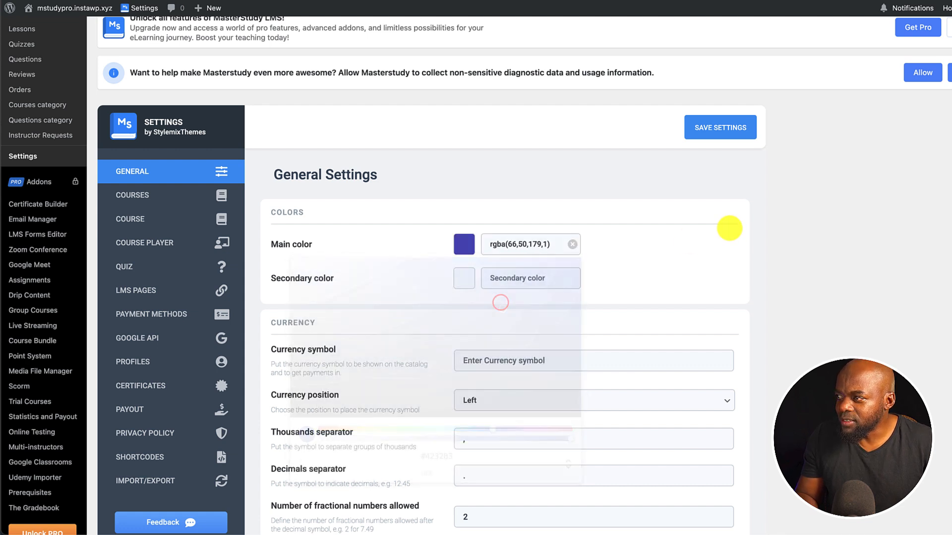
Step: Set the secondary color in the general settings to dark gold, rgba(201,160,6,1)
click(464, 278)
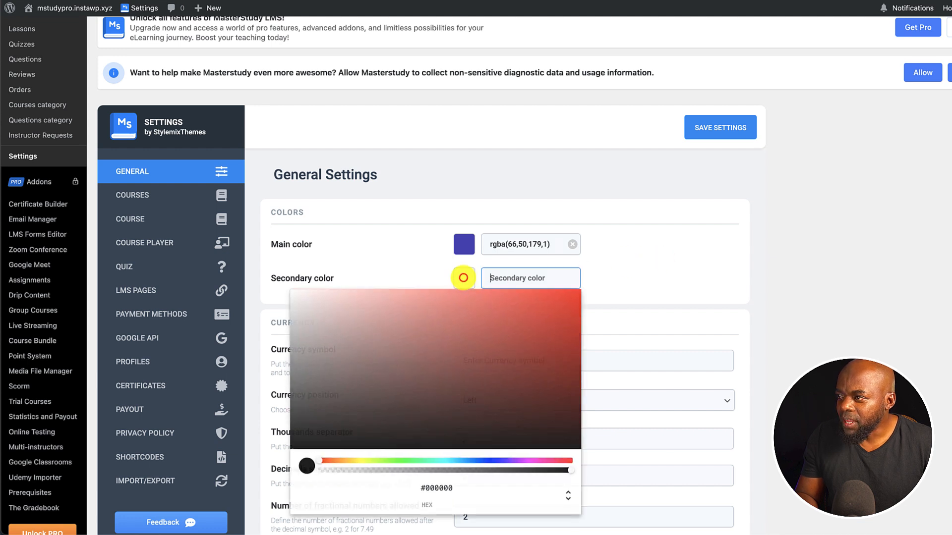
click(348, 461)
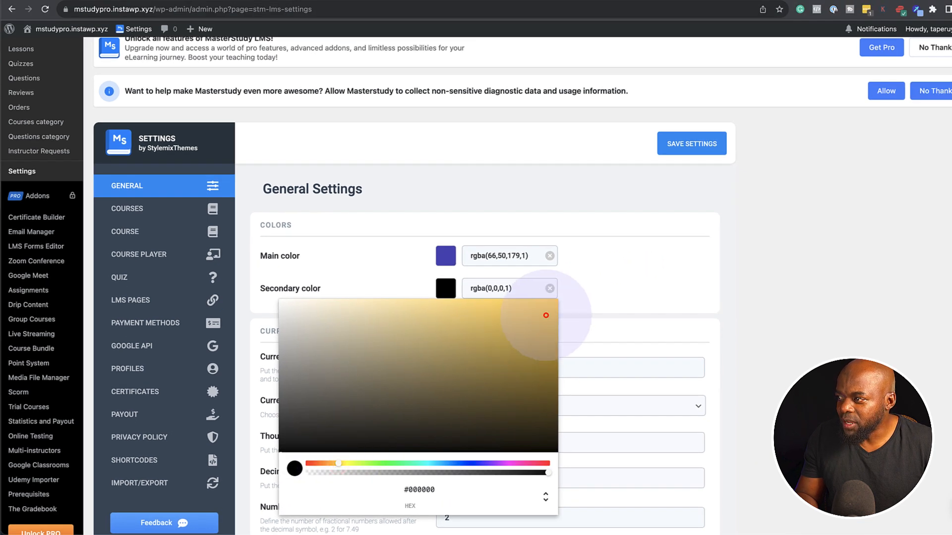
click(545, 315)
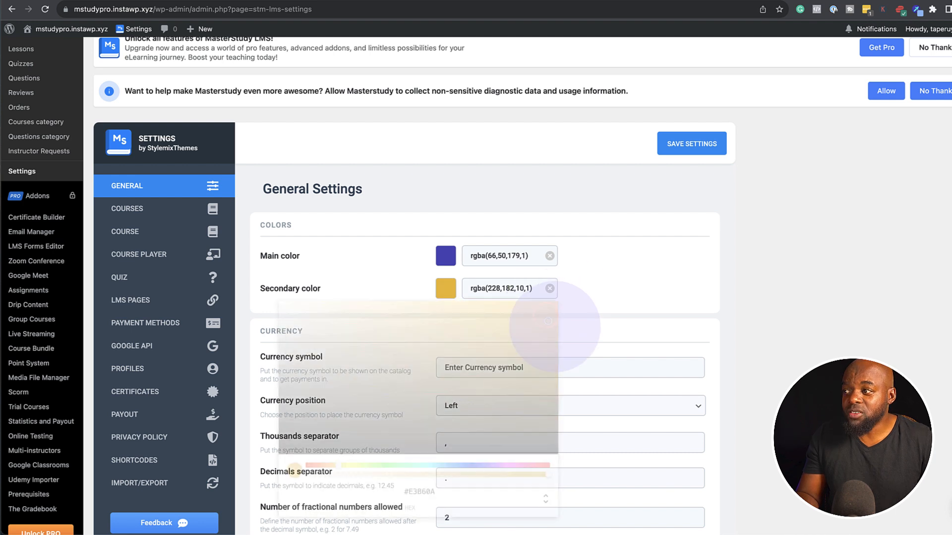
click(549, 332)
click(628, 288)
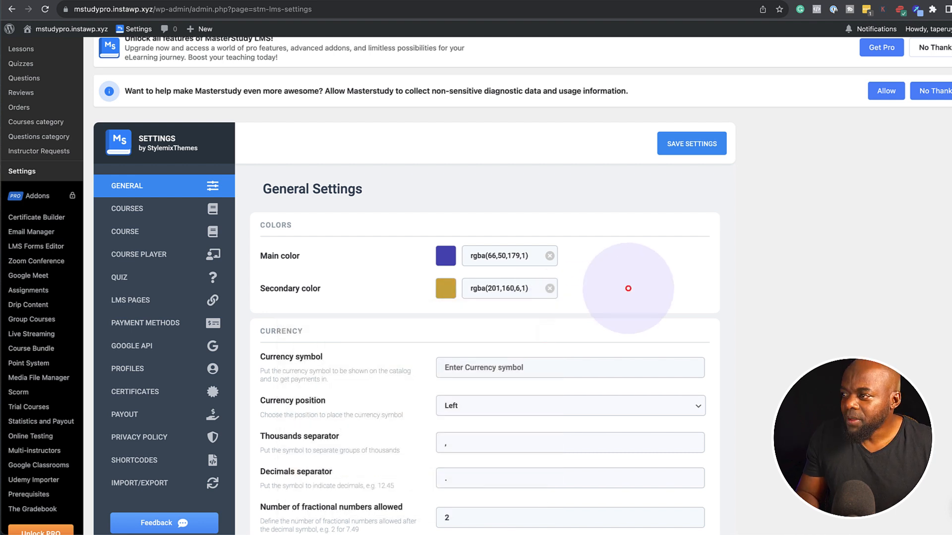
Step: In the MasterStudy courses settings, set the page layout to 3 courses per row
scroll(293, 404, down, 2)
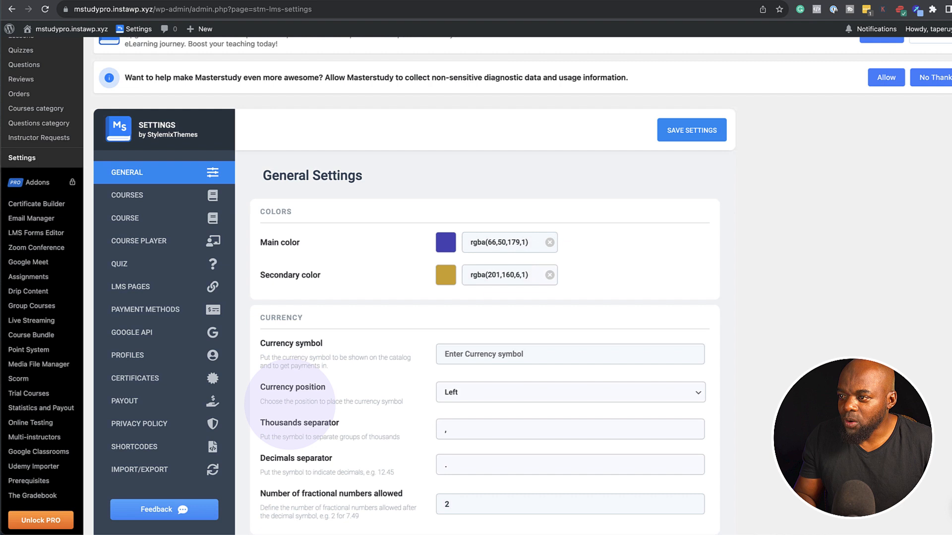
click(515, 329)
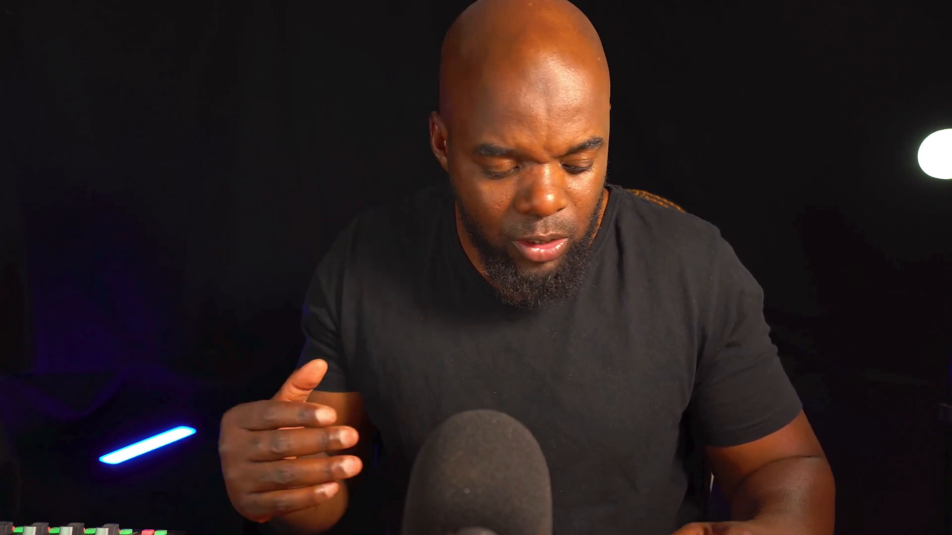
click(515, 328)
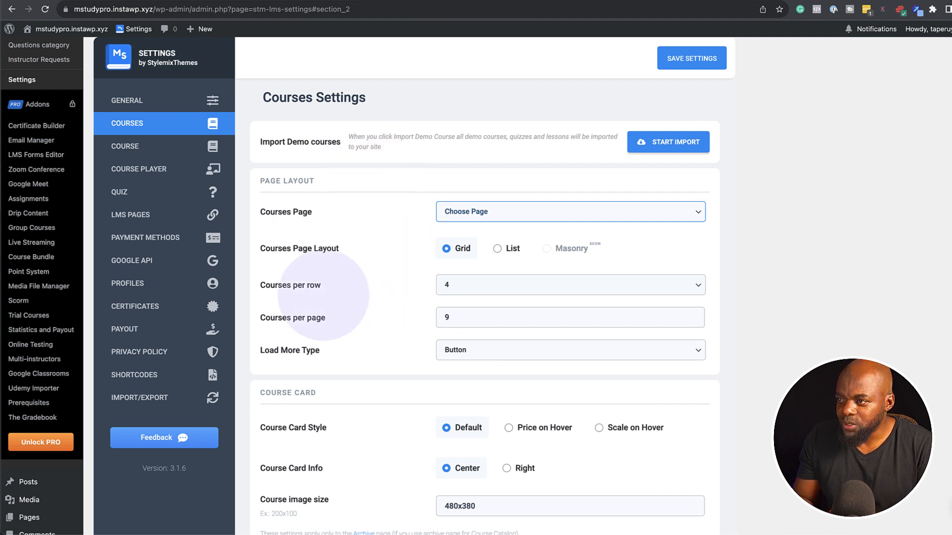
click(554, 286)
click(547, 273)
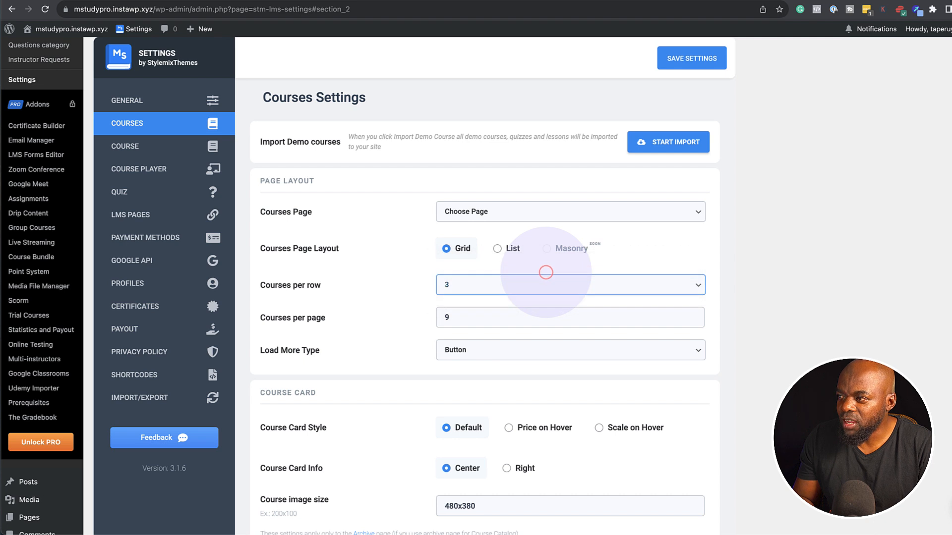
Step: Set the courses per page to 6 and the course card style to Price on Hover
click(547, 318)
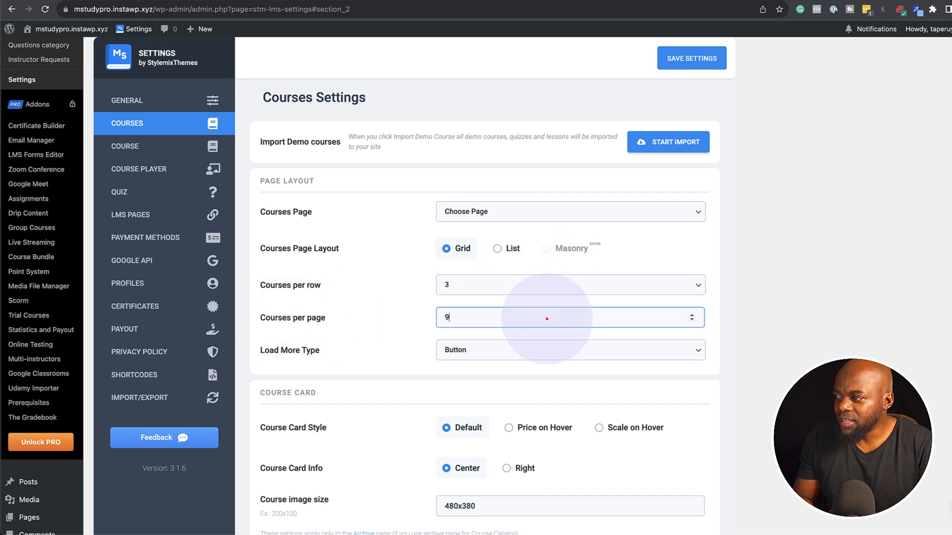
drag(545, 319, 428, 320)
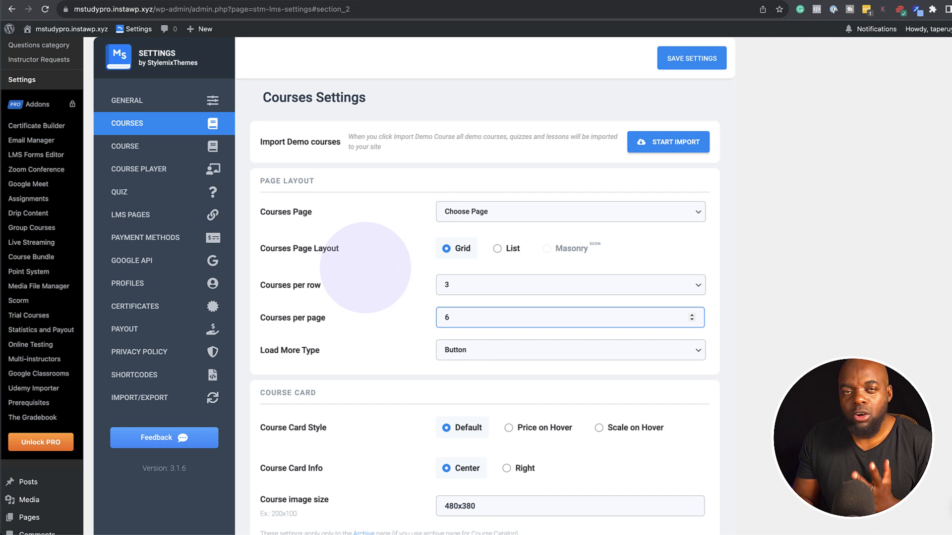
scroll(357, 317, down, 5)
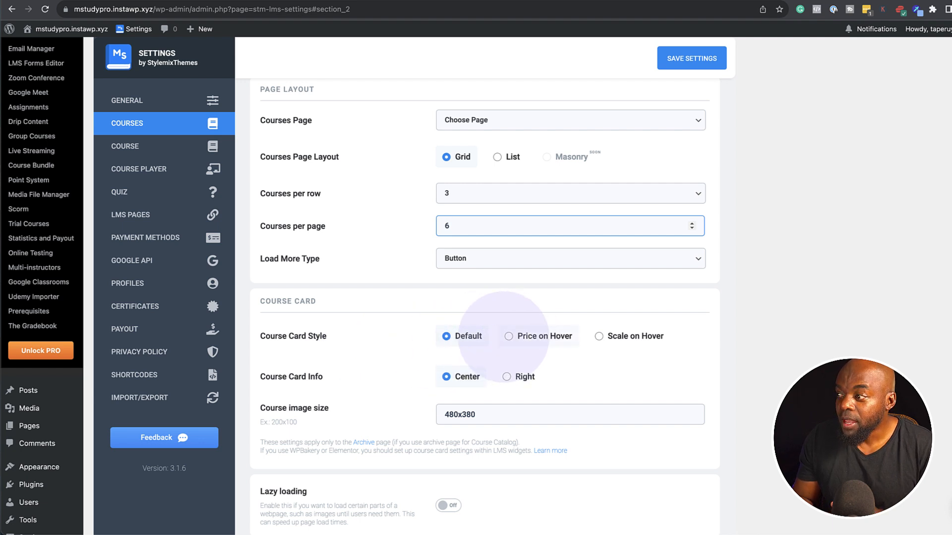
click(508, 336)
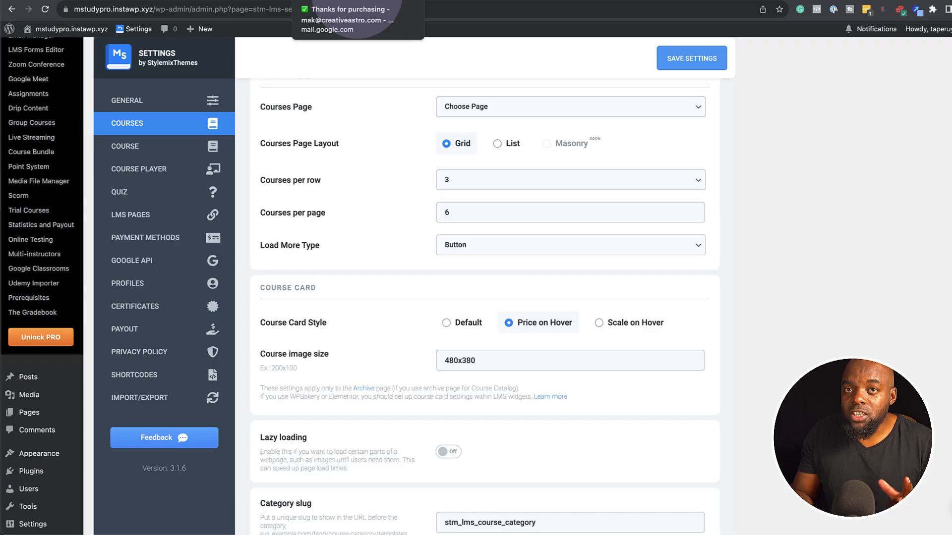
Step: Switch to the purchase confirmation e-mail in Gmail and copy the MasterStudy LMS Pro license key
click(357, 15)
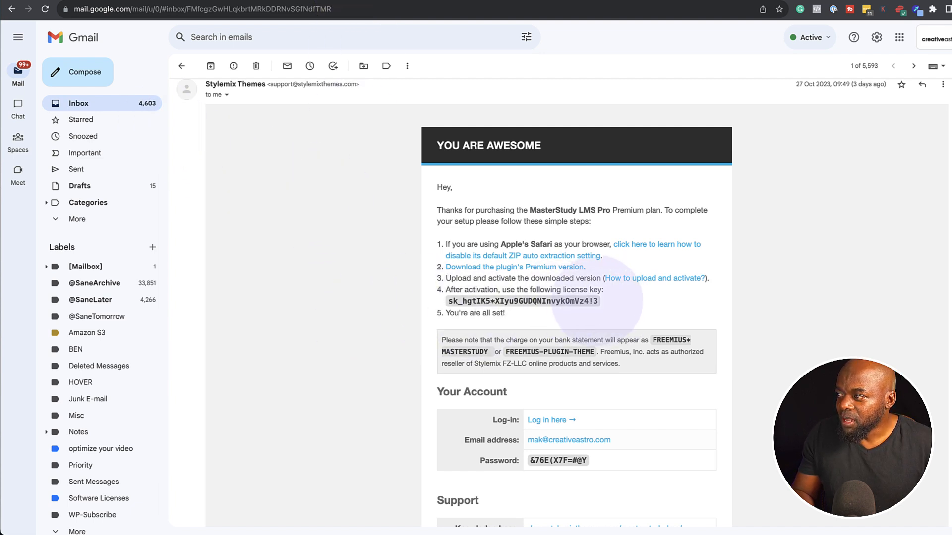
drag(597, 299, 444, 300)
key(super+c)
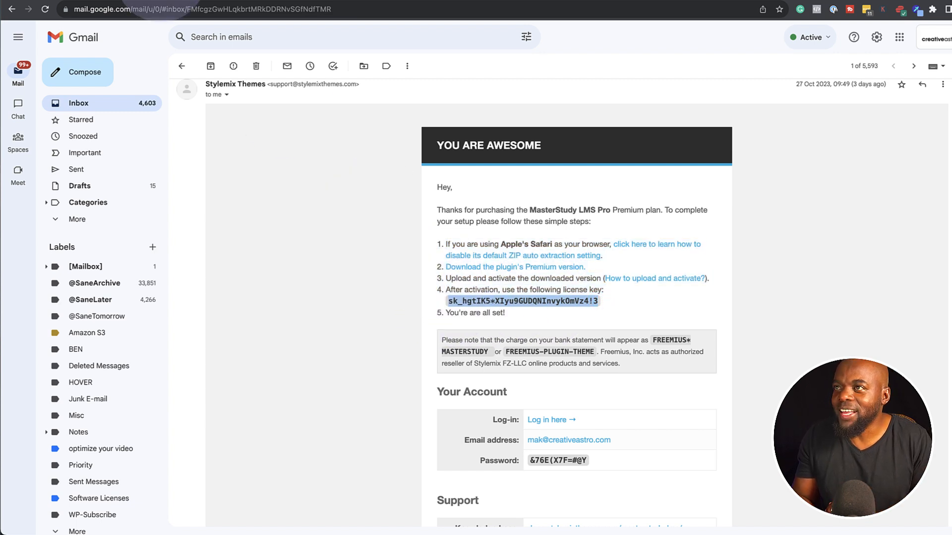
Step: Return to the WordPress site, upload masterstudy-lms-learning-management-system-pro-latest.zip as a new plugin from Downloads, and install and activate it
click(147, 1)
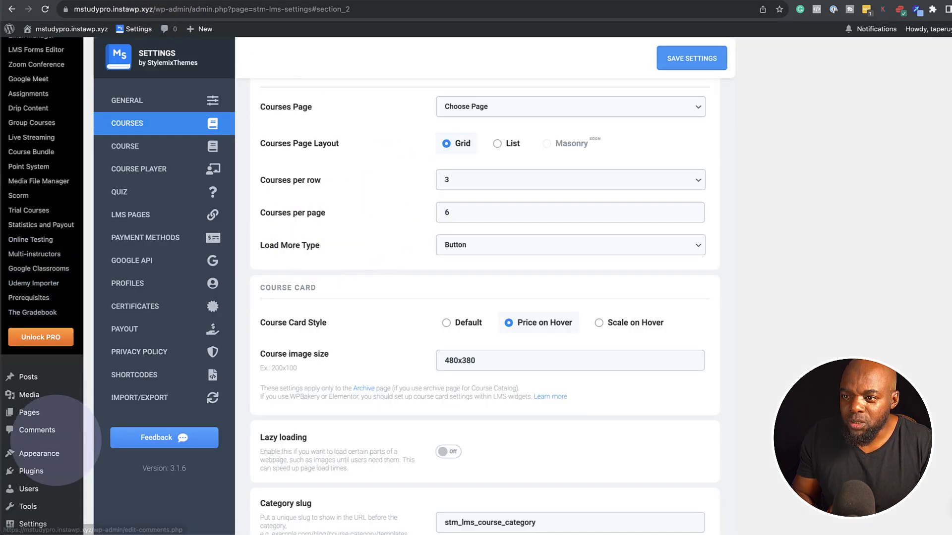
mouse_move(35, 472)
click(107, 487)
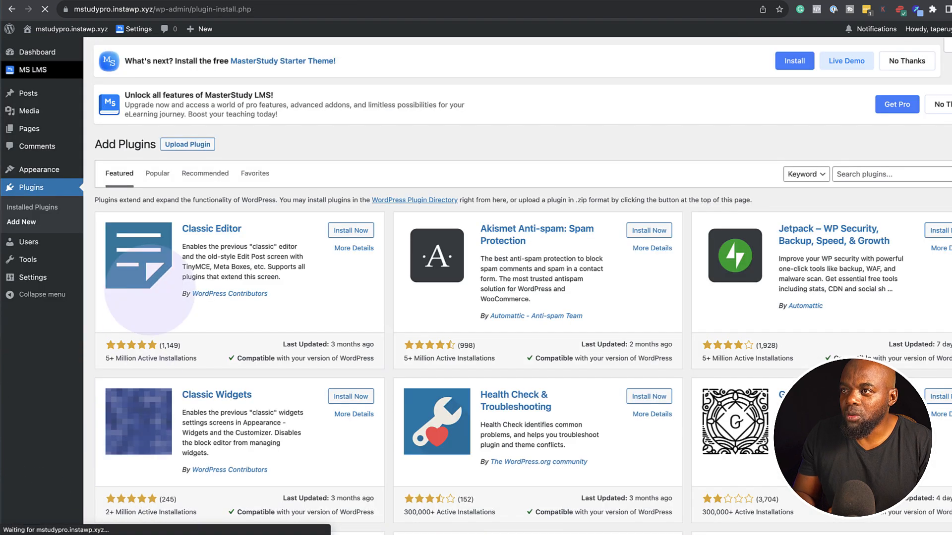
click(191, 145)
click(470, 238)
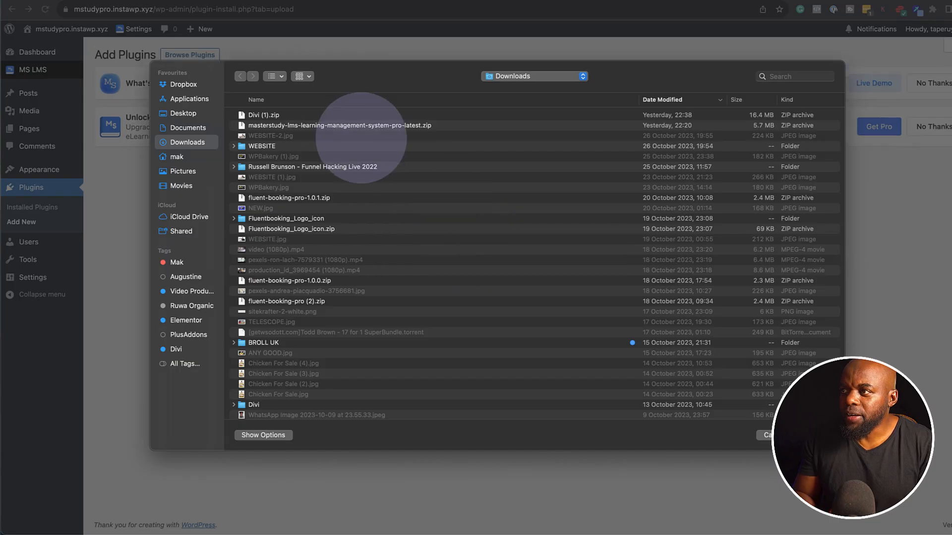
double_click(395, 126)
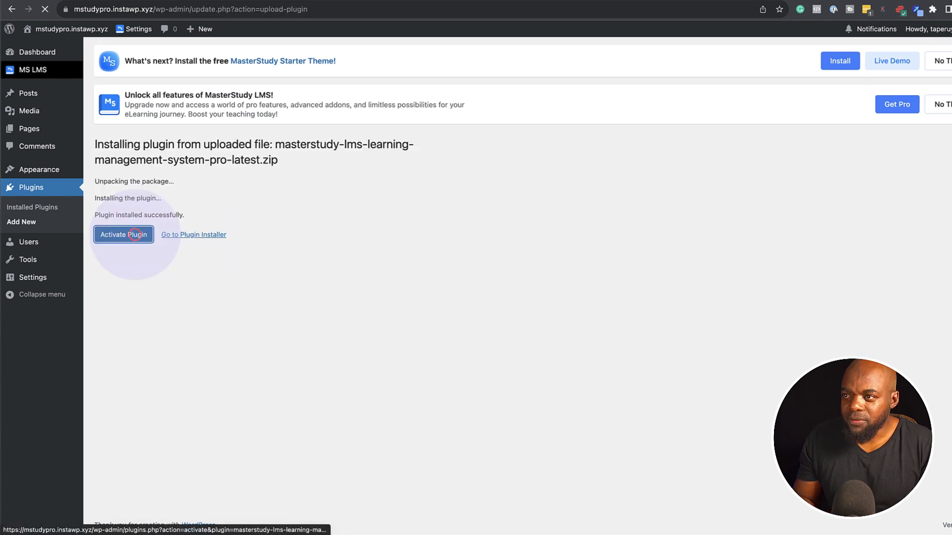
click(135, 234)
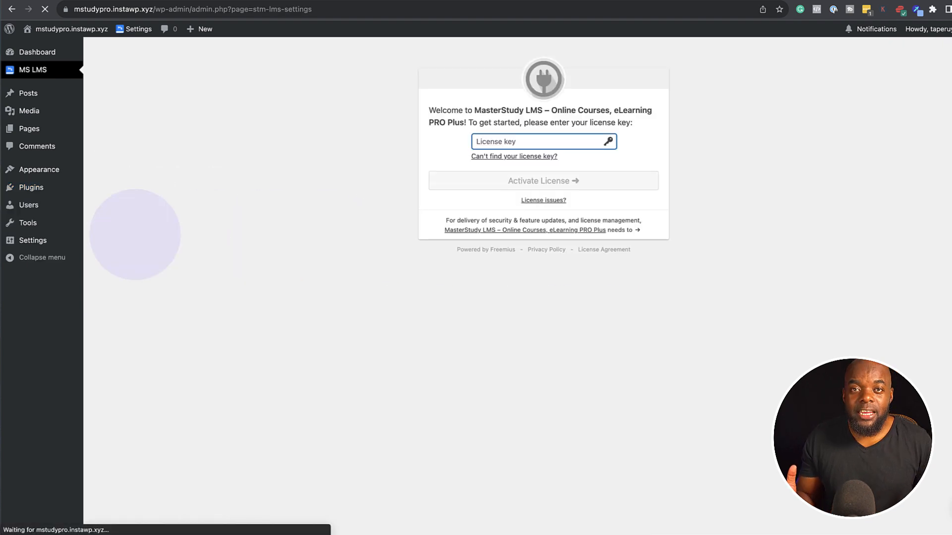
Step: Paste the license key into the MasterStudy LMS PRO Plus license field and activate the license
click(480, 142)
key(super+v)
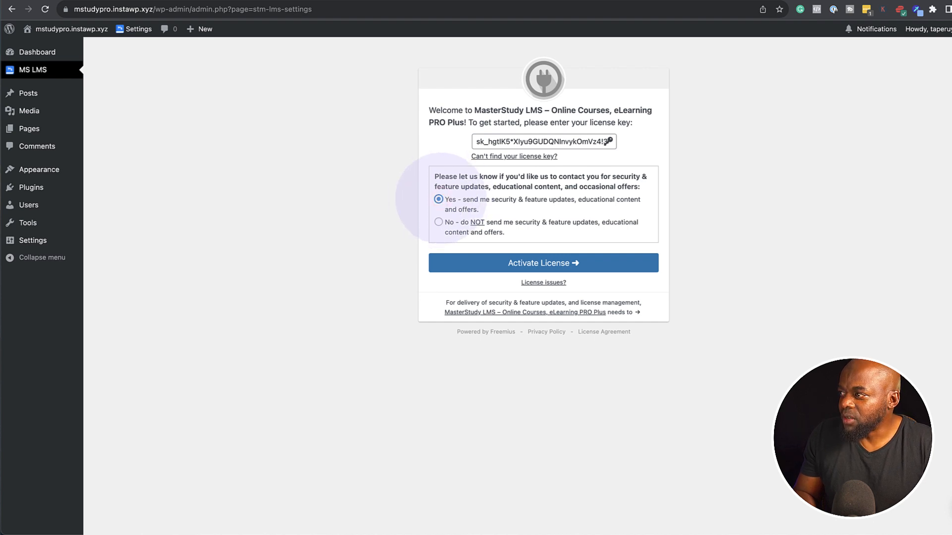
click(543, 263)
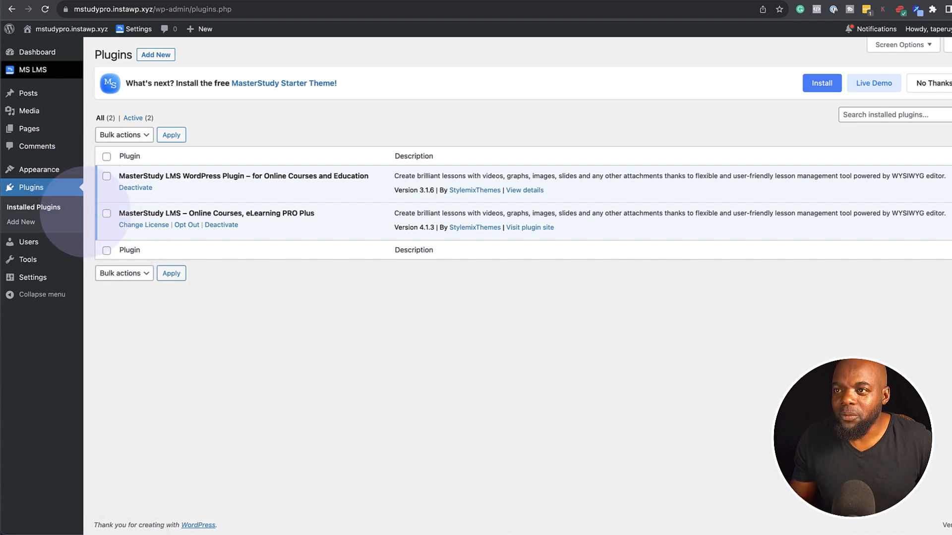
Step: Start a new MasterStudy course and enter Master Study Mastery as the course name
mouse_move(43, 69)
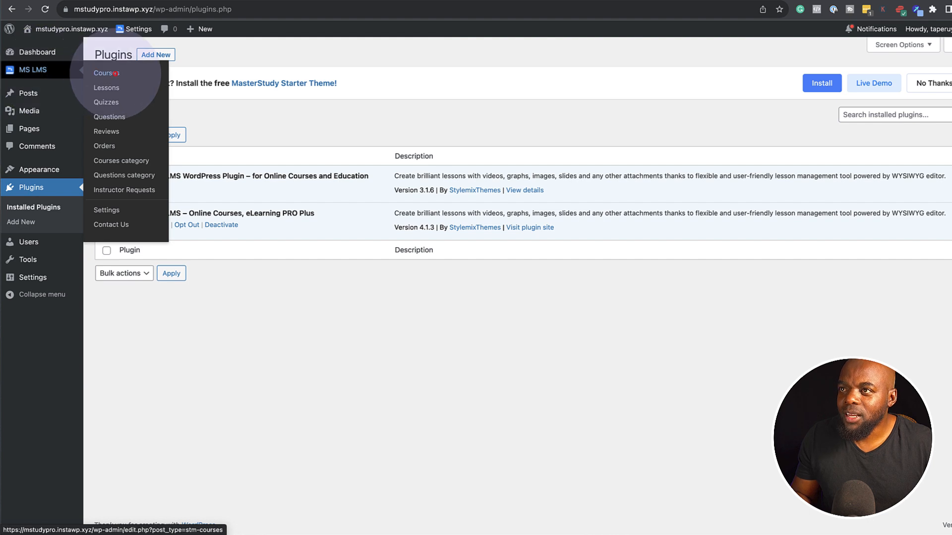
click(166, 98)
click(452, 138)
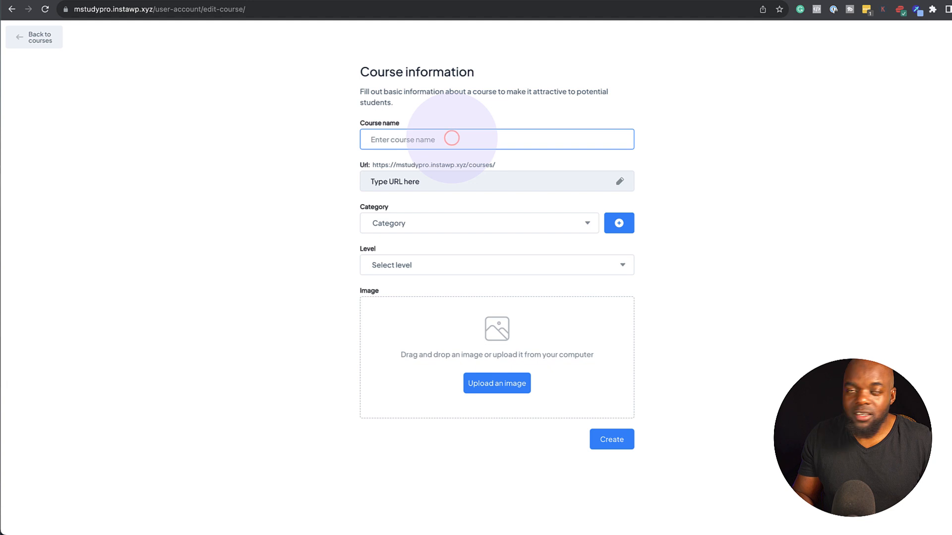
text(Master Study Mastery)
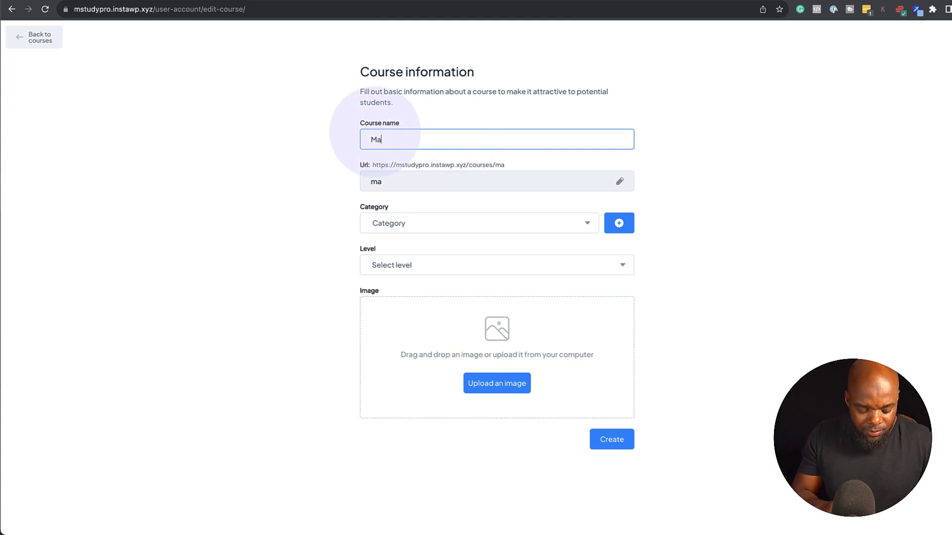
click(30, 104)
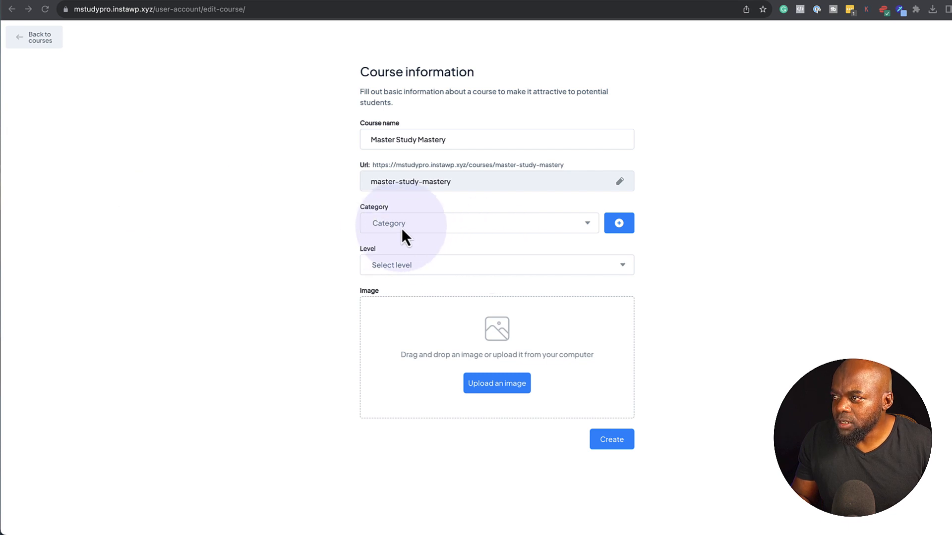
Step: Add a new course category named Money without a parent category and assign it to the course
click(544, 222)
click(558, 224)
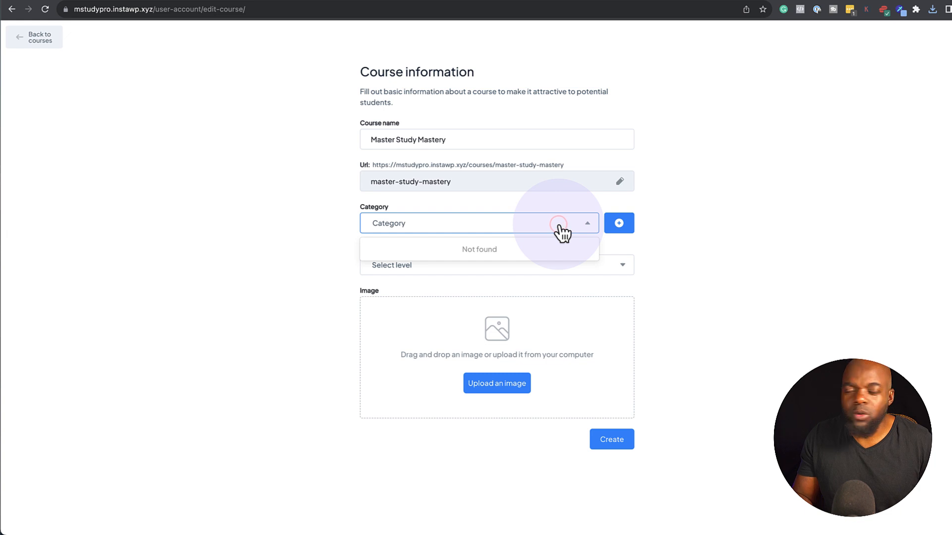
click(619, 224)
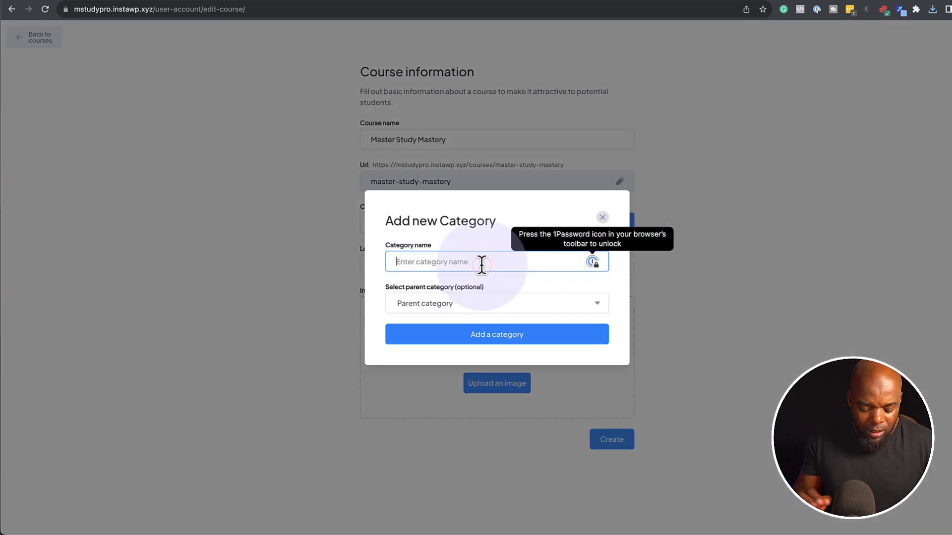
text(Money)
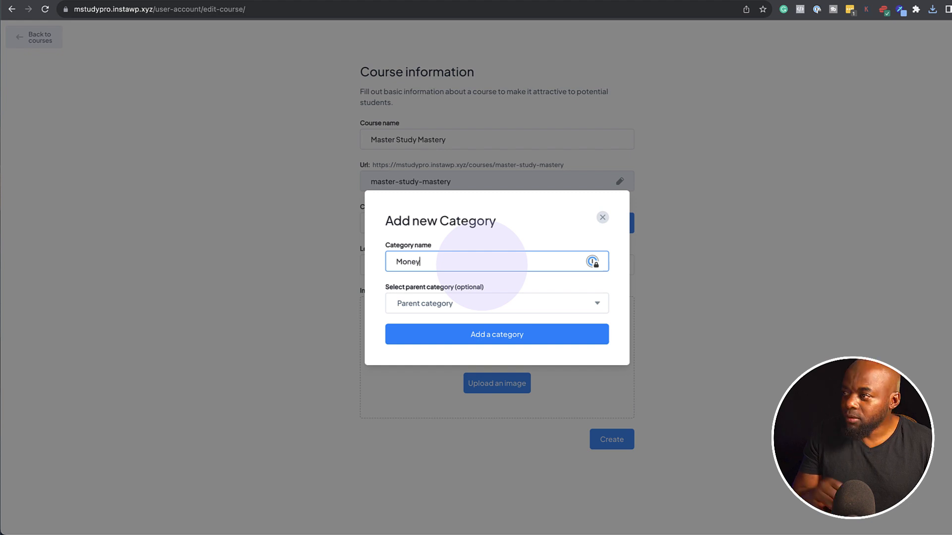
click(493, 337)
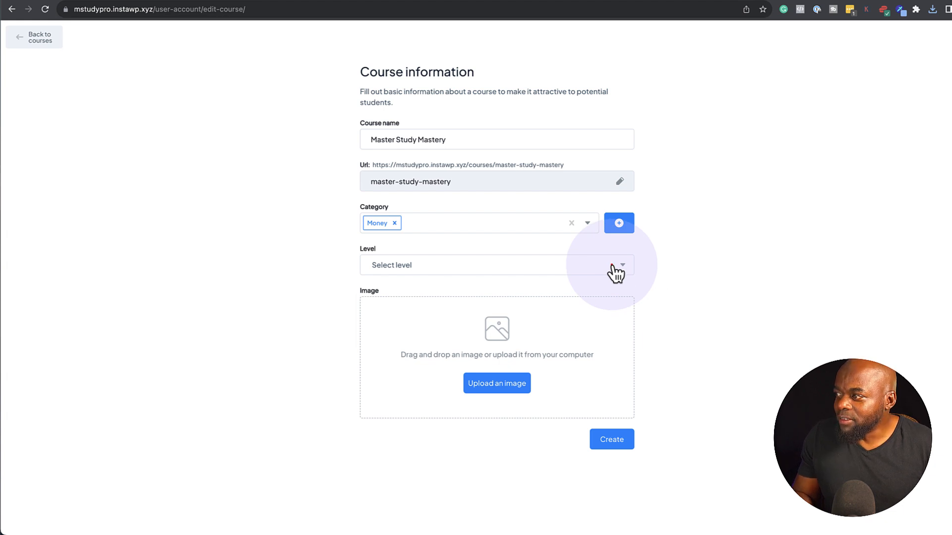
Step: Set the course level to Beginner, upload the graduate photo from Downloads as the course image, and create the course
click(613, 266)
click(464, 295)
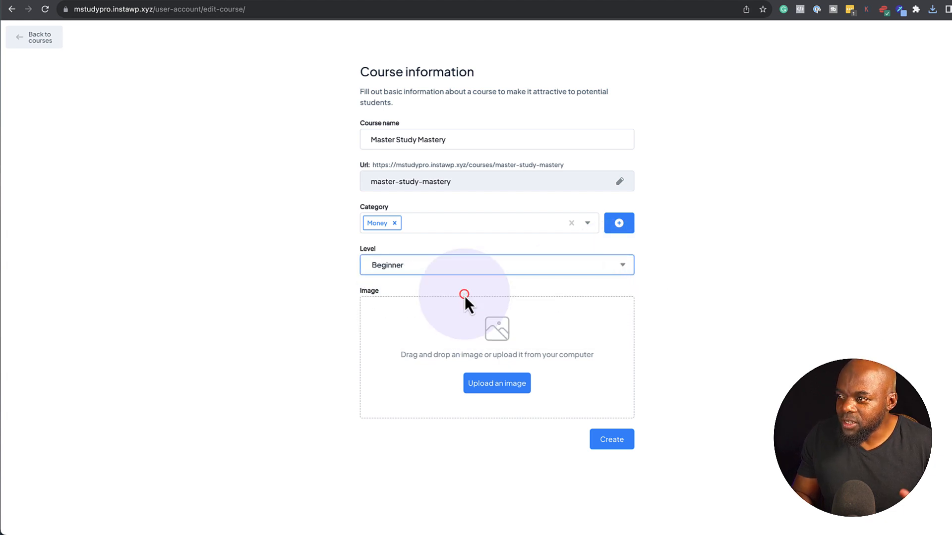
click(505, 387)
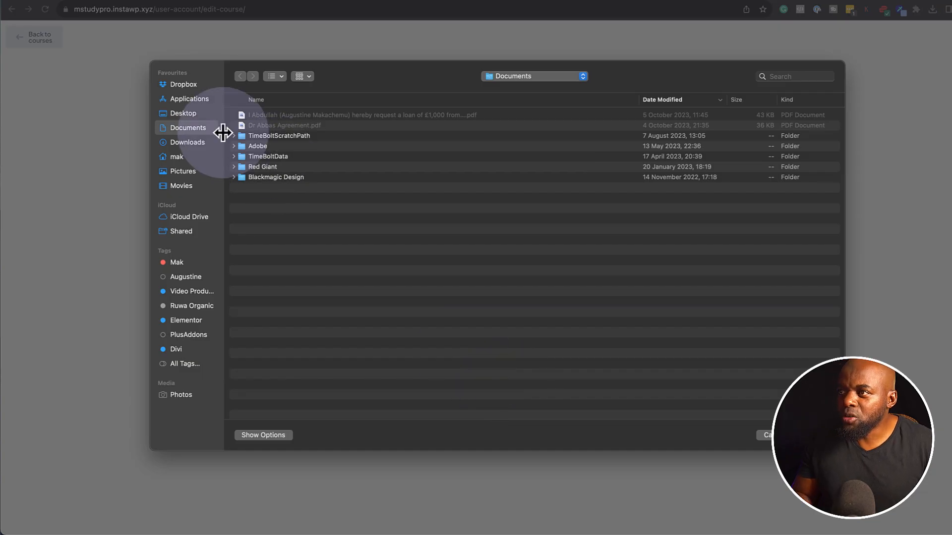
click(187, 142)
double_click(378, 117)
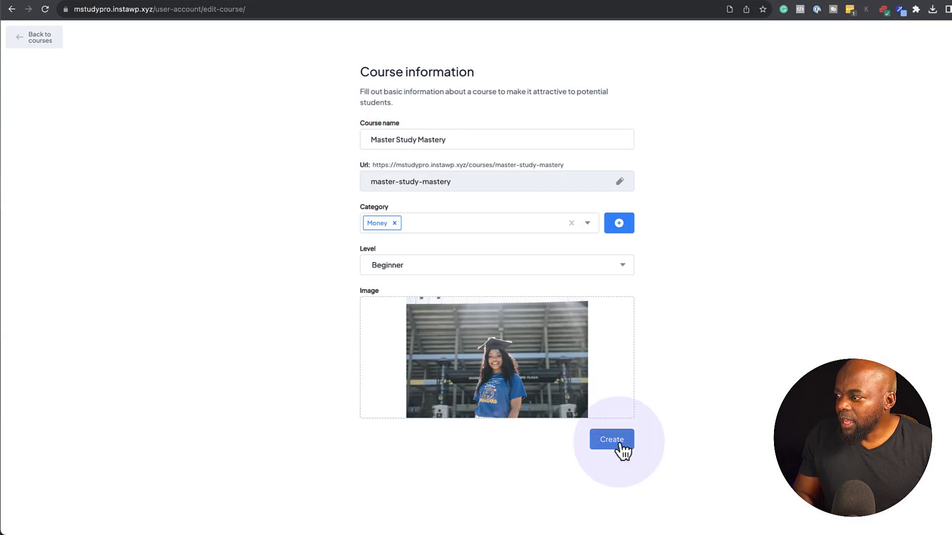
click(619, 443)
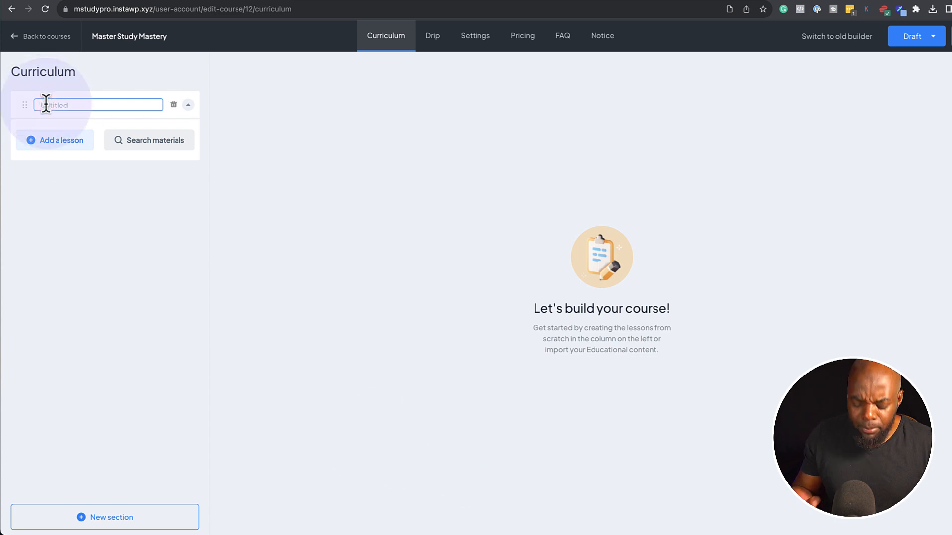
Step: Name the first curriculum section Module 1 and add a video lesson to it
text(le 1)
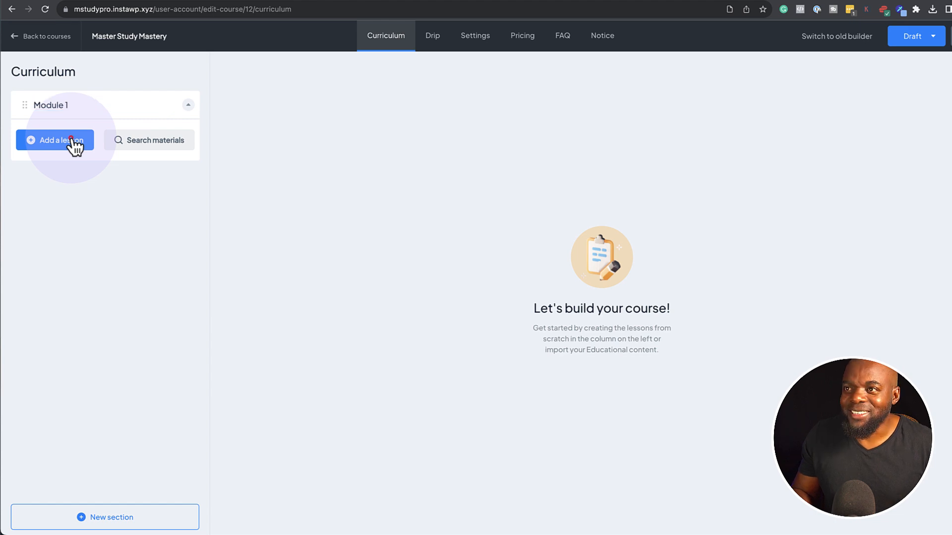
click(74, 142)
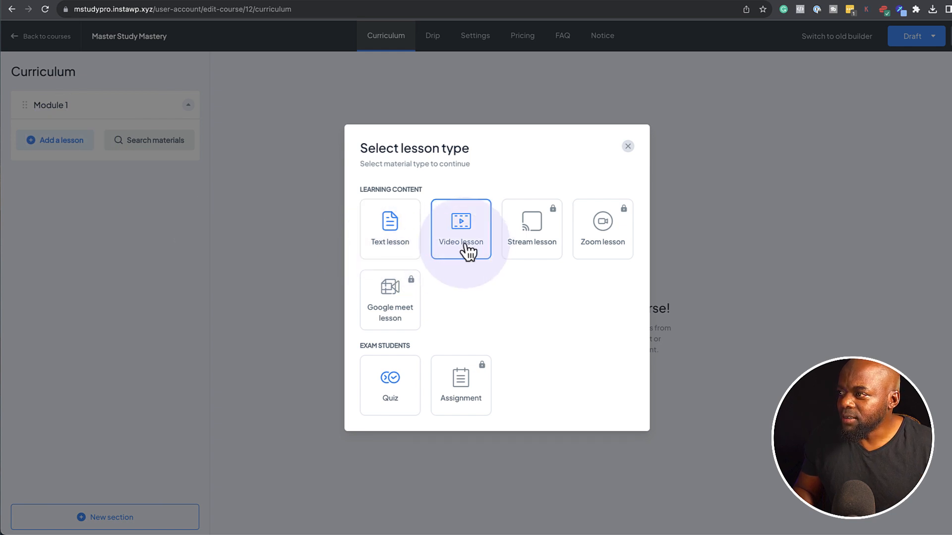
mouse_move(533, 236)
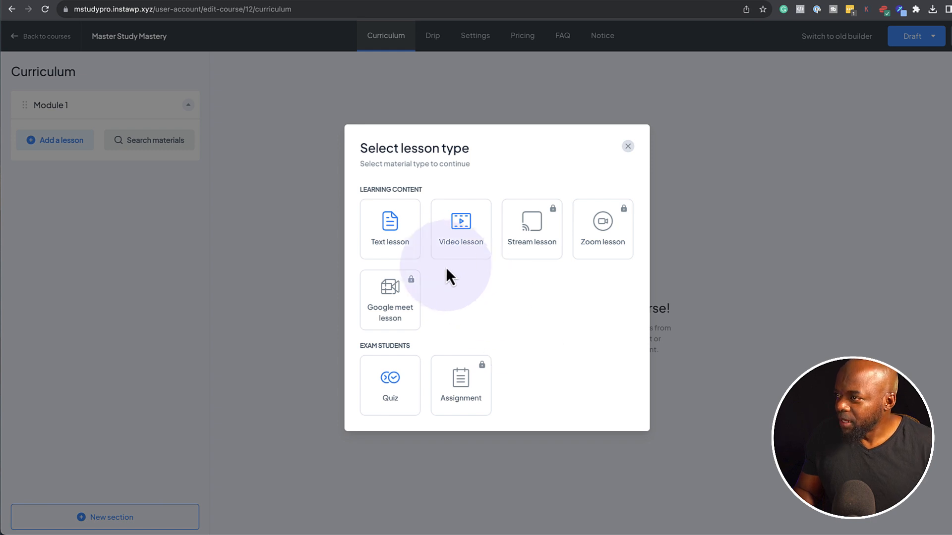
click(462, 226)
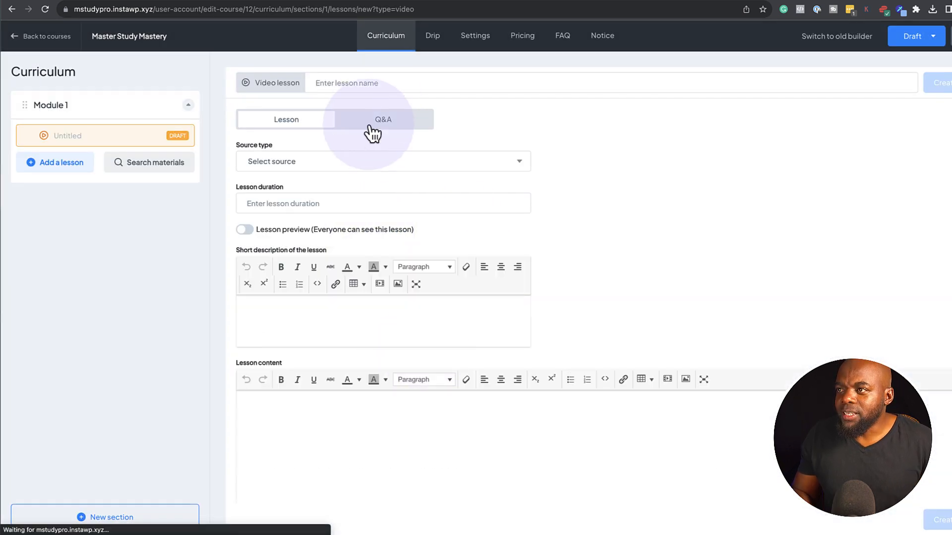
Step: Check the lesson's video source types, switch to Vimeo, and try to copy the 00-Welcome video's link for the lesson
click(352, 163)
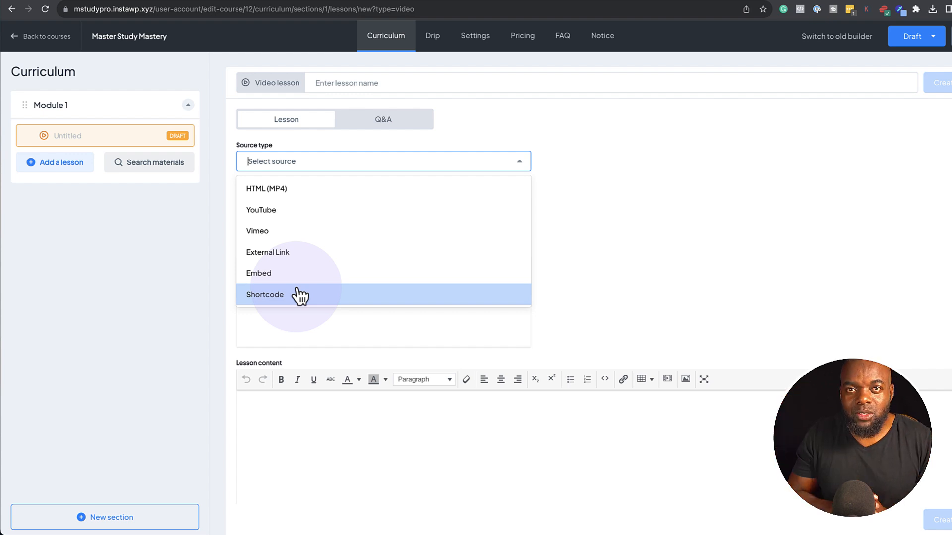
click(511, 1)
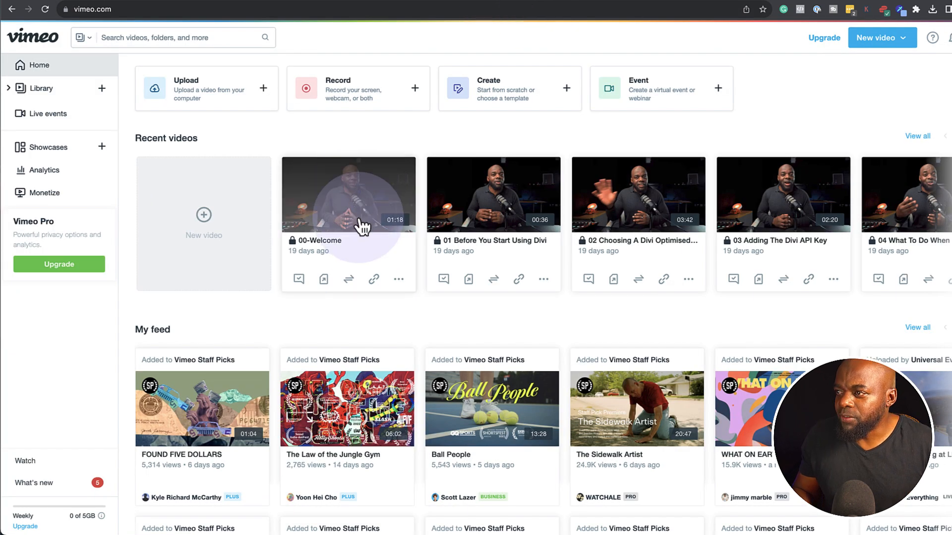
click(374, 279)
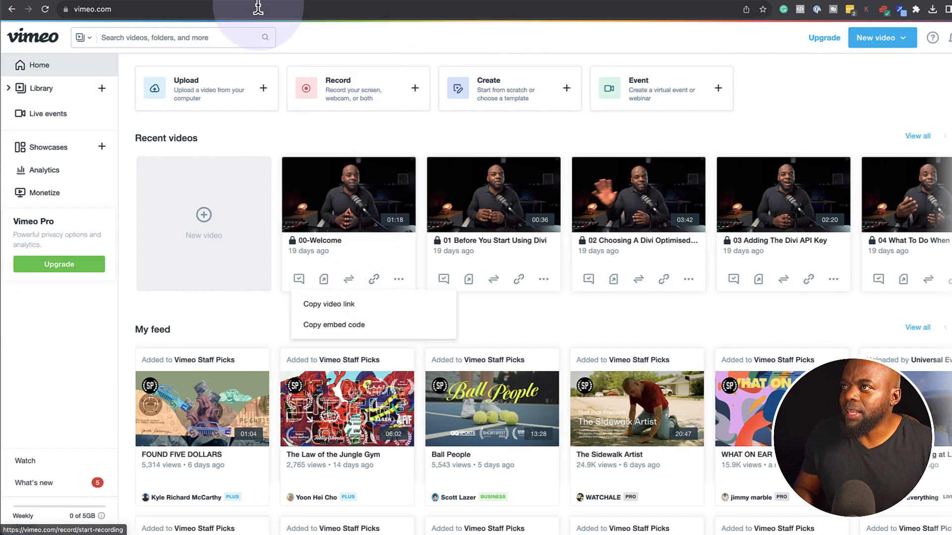
click(104, 4)
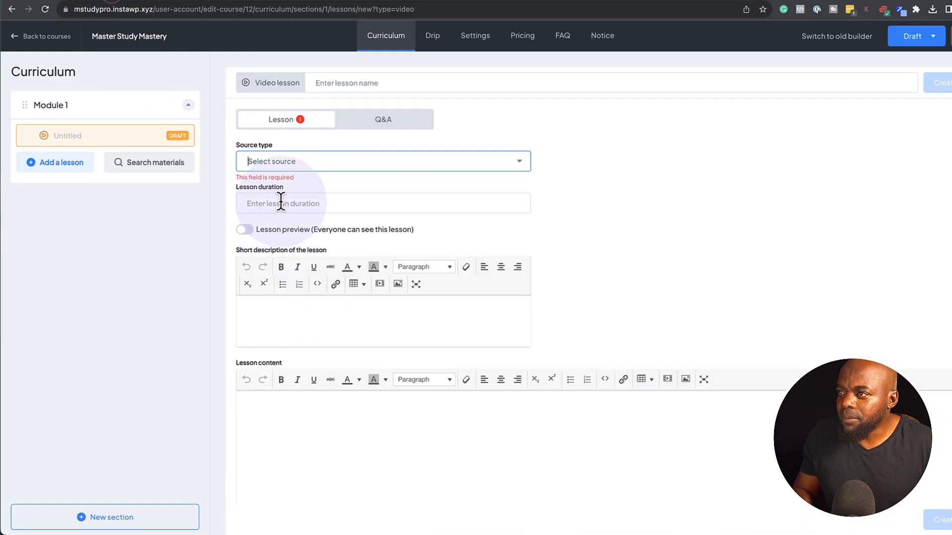
click(291, 166)
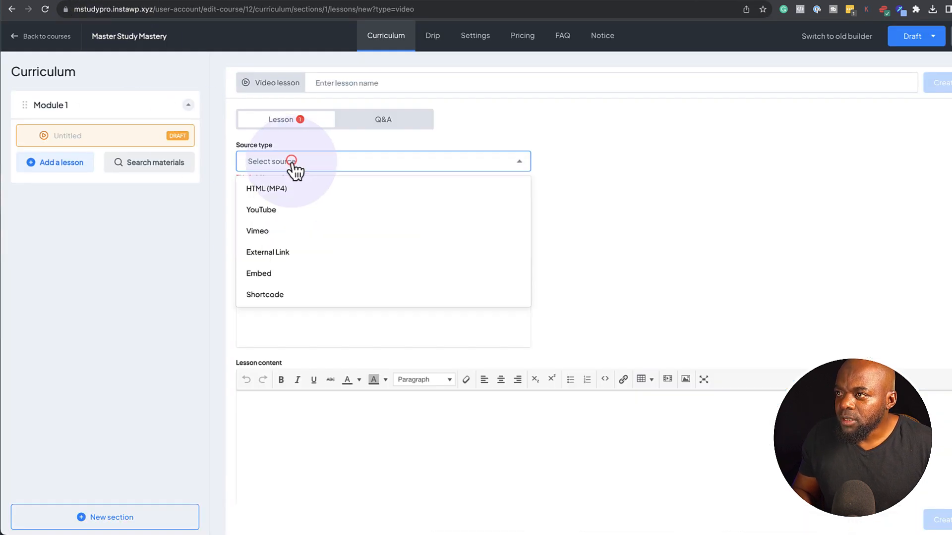
click(291, 233)
click(266, 204)
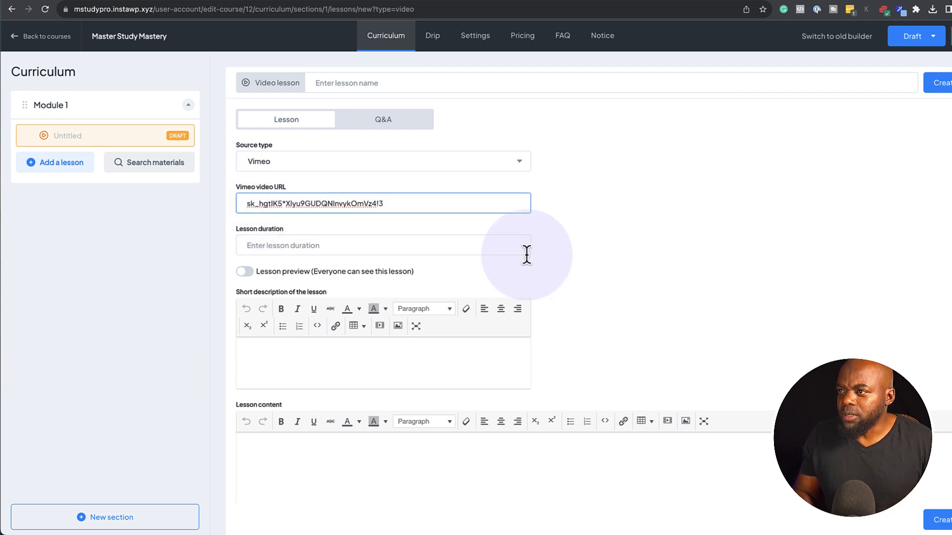
key(ctrl+a)
text(https://vimeo.com/659398822?share=copy)
click(281, 248)
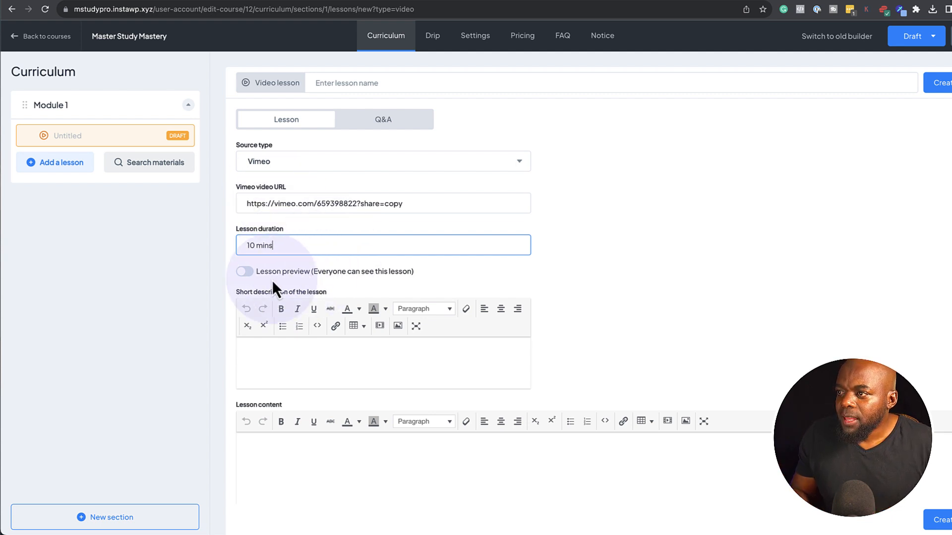
Step: Fill the lesson's short description and lesson content with the two Lorem ipsum placeholder paragraphs
scroll(260, 279, down, 1)
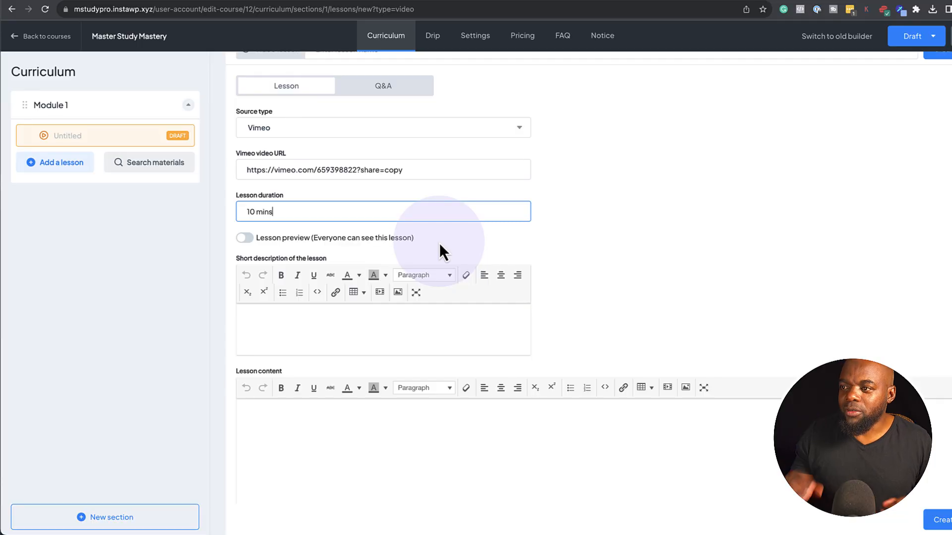
click(359, 328)
click(343, 325)
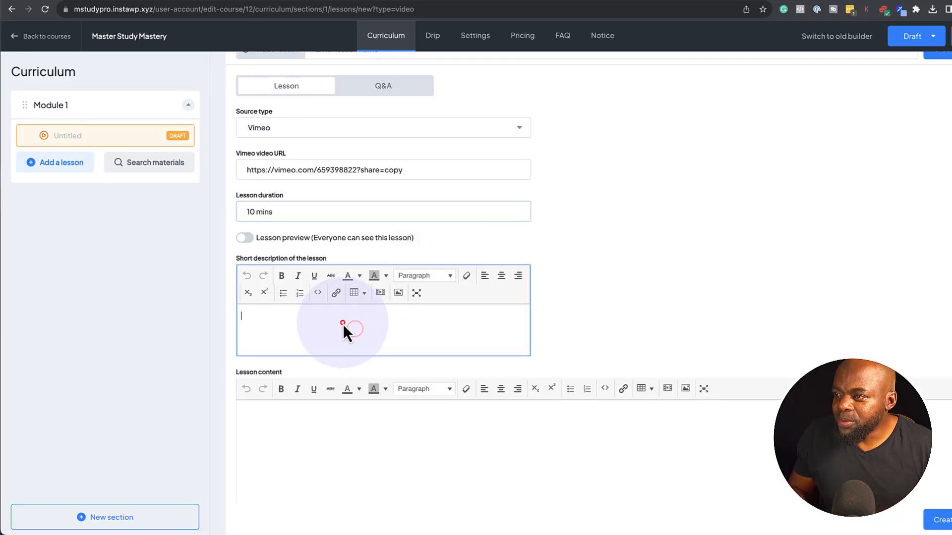
click(273, 427)
click(255, 312)
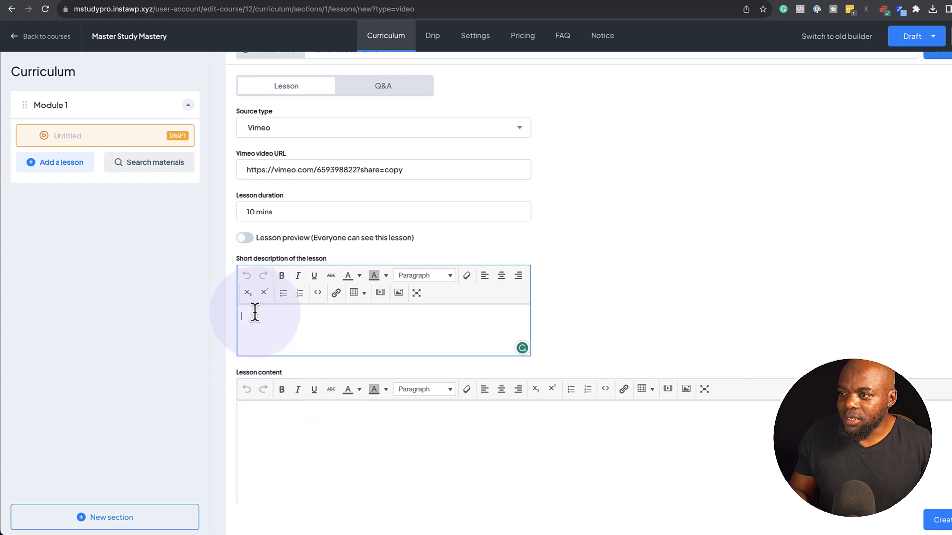
key(ctrl+v)
click(266, 427)
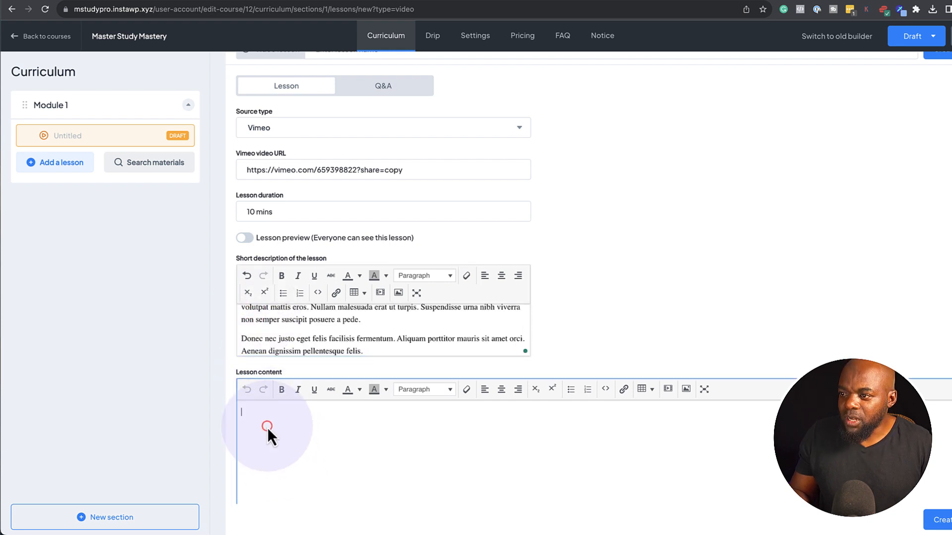
text(Lorem ipsum dolor sit amet, consectetuer adipiscing elit. Donec odio. Quisque volutpat mattis eros. Nullam malesuada erat ut turpis. Suspendisse urna nibh viverra non semper suscipit posuere a pede. Donec nec justo eget felis facilisis fermentum. Aliquam porttitor mauris sit amet orci. Aenean dignissim pellentesque felis.)
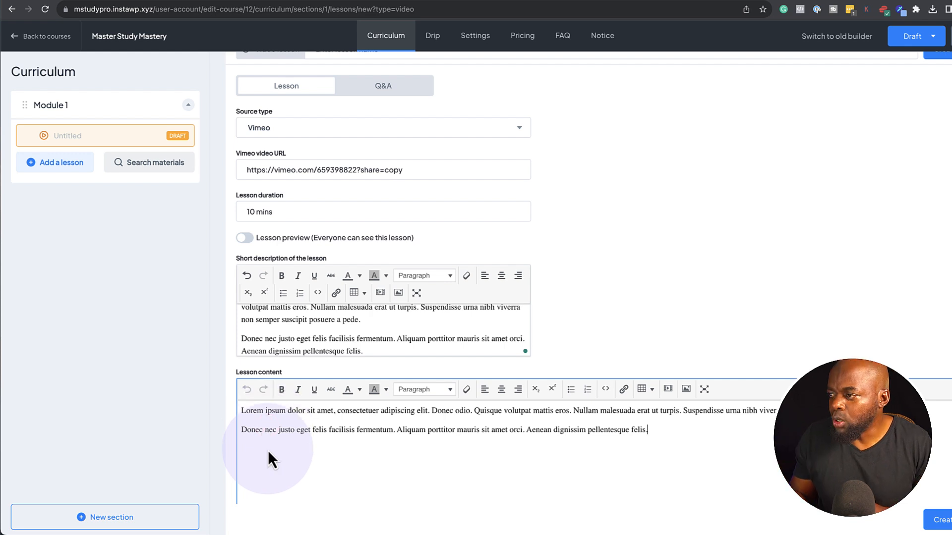
Step: Upload the 157 KB Pexels JPEG from Downloads to the lesson materials
scroll(268, 448, down, 5)
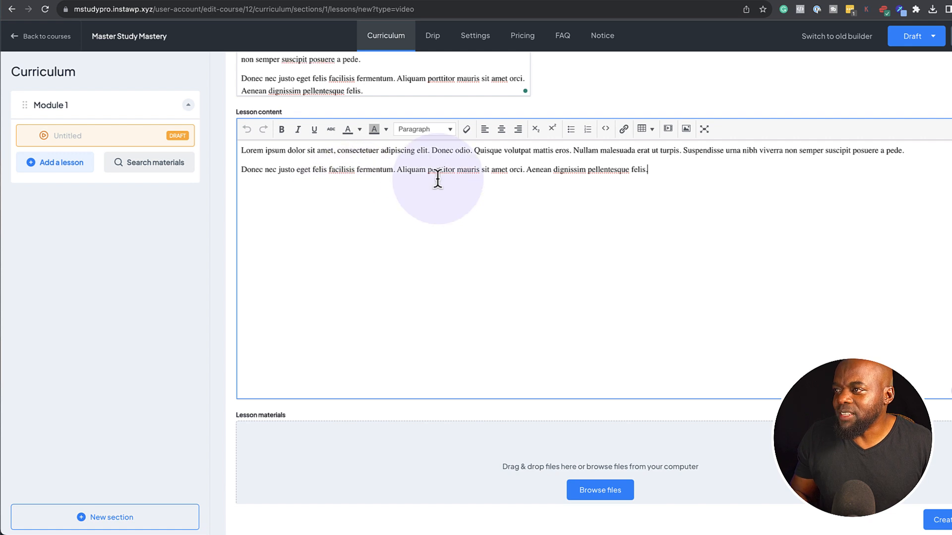
scroll(450, 379, down, 2)
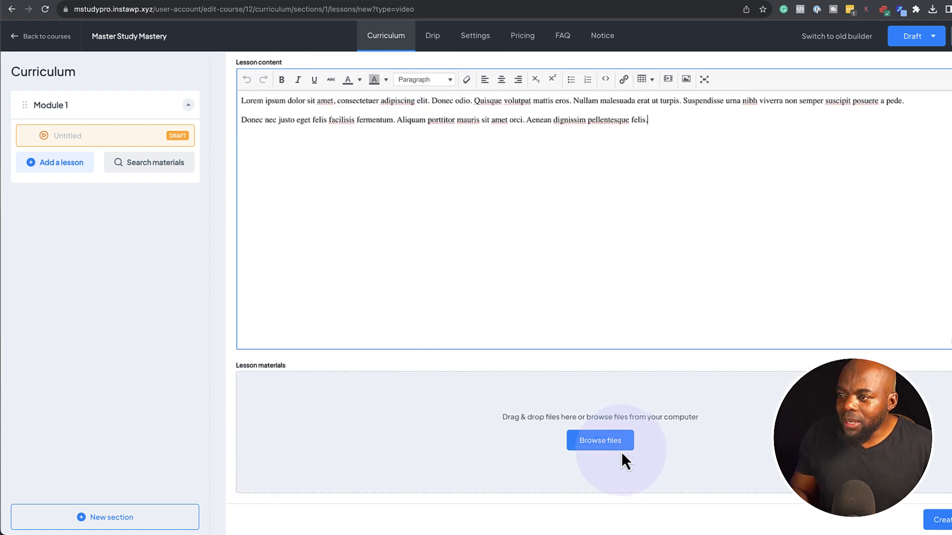
click(609, 441)
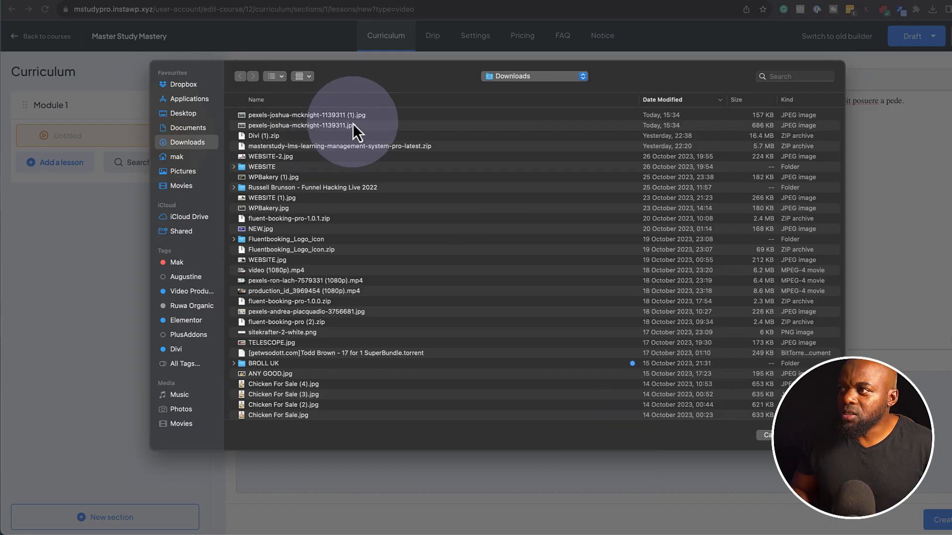
double_click(355, 116)
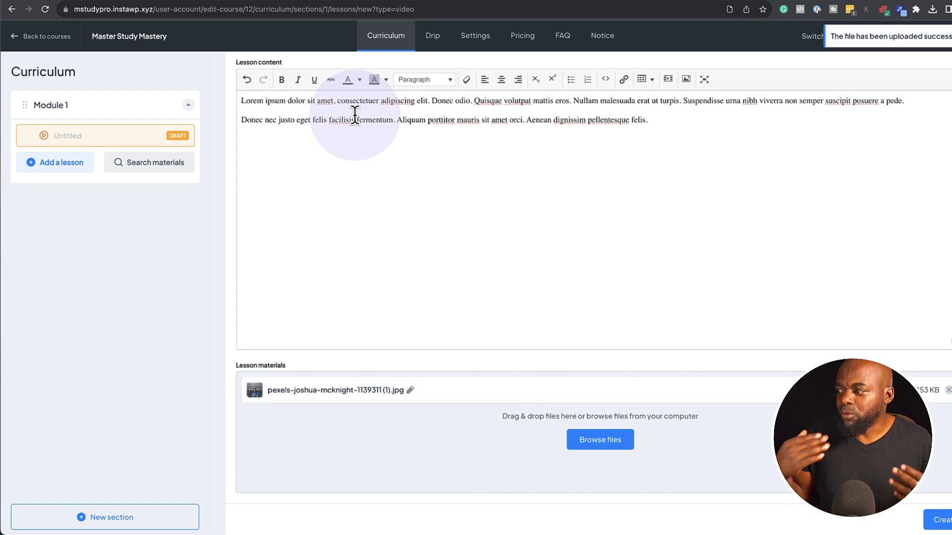
Step: Name the video lesson Lesson 1 and create it
click(944, 523)
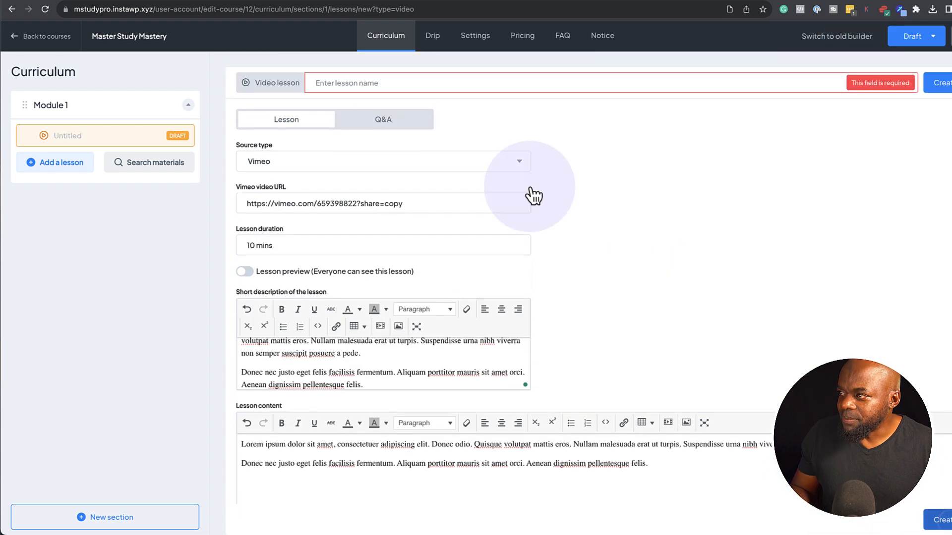
text(Lesson 1)
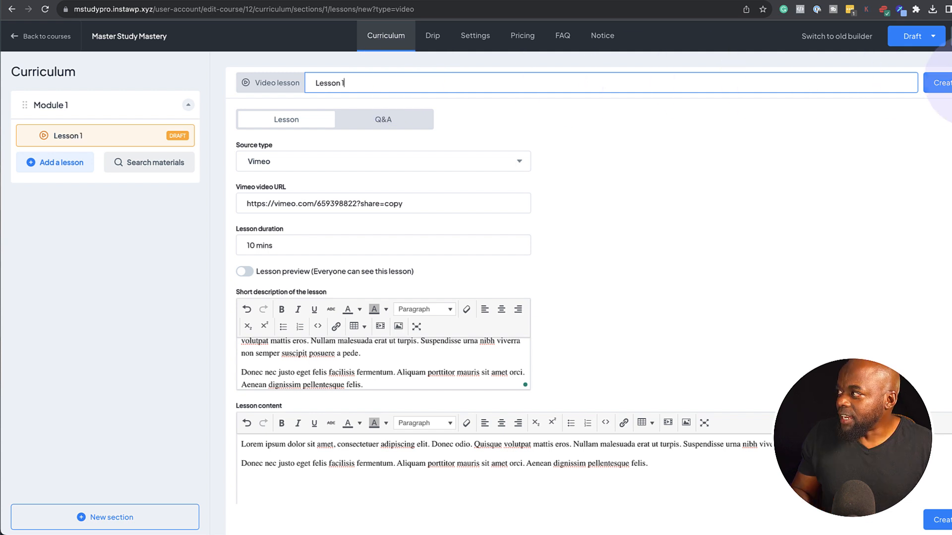
click(939, 83)
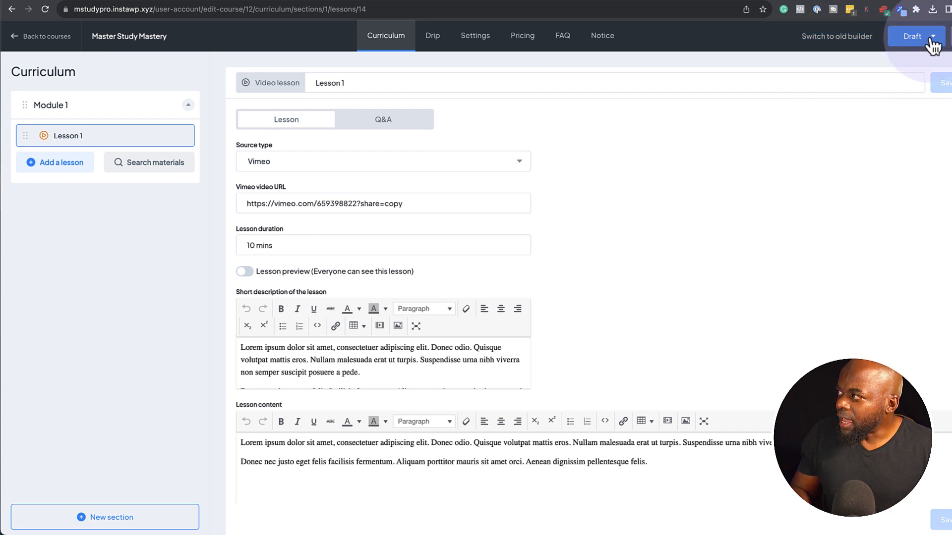
Step: Change the course status from draft to published and review the public Master Study Mastery course page
click(893, 61)
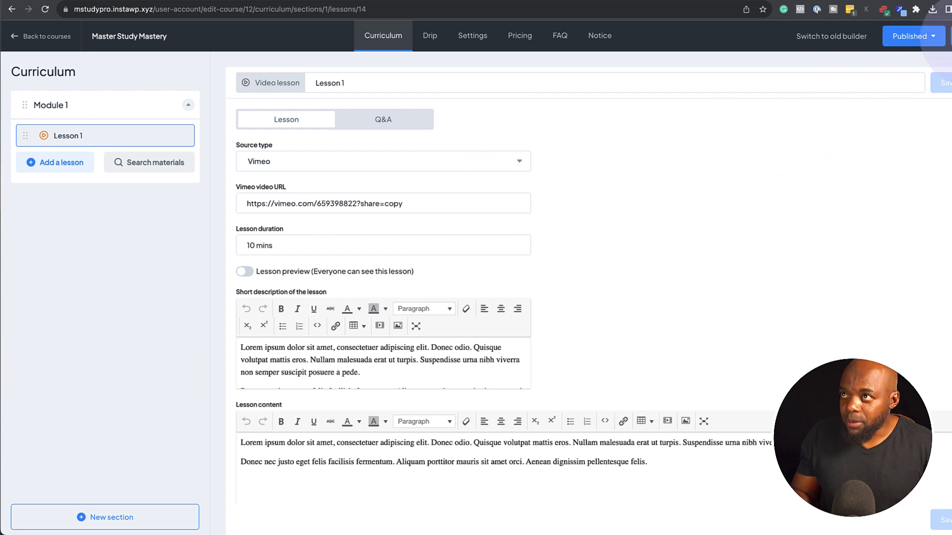
click(234, 1)
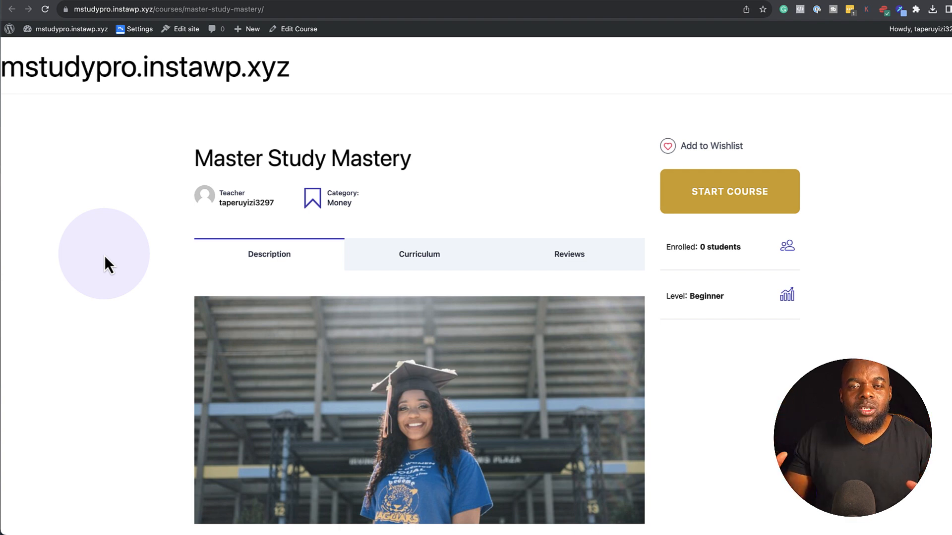
scroll(155, 320, down, 3)
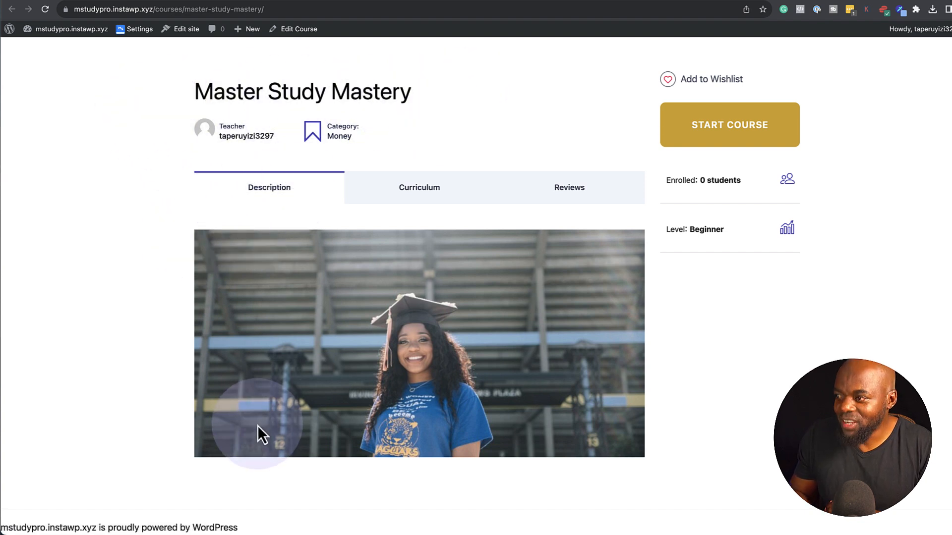
scroll(257, 426, down, 1)
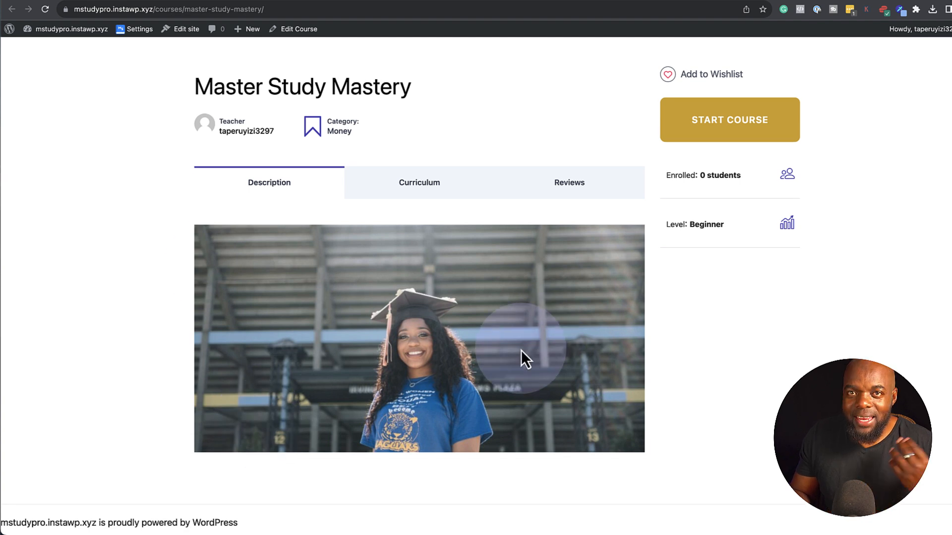
Step: Examine the public course page's curriculum, including the Lesson 1 short description, and its reviews section
scroll(446, 337, up, 3)
click(405, 260)
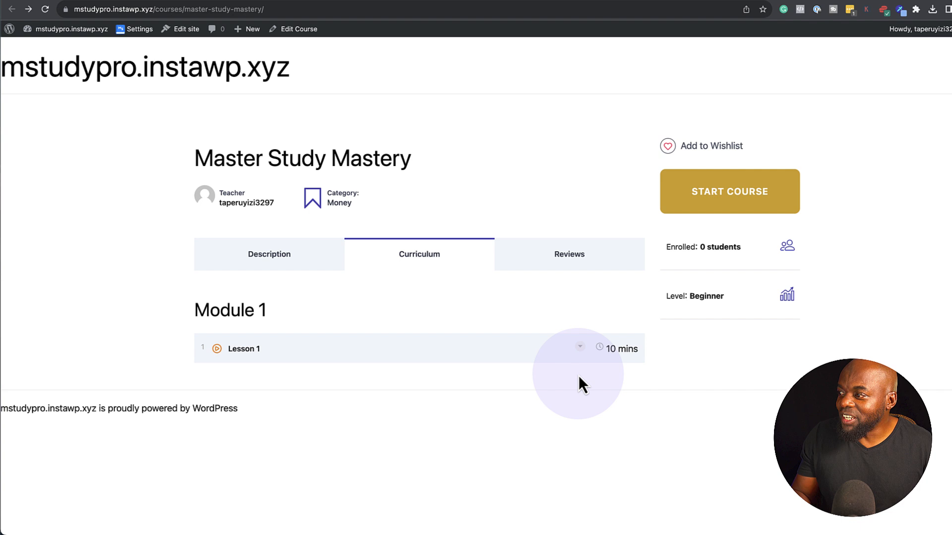
click(581, 347)
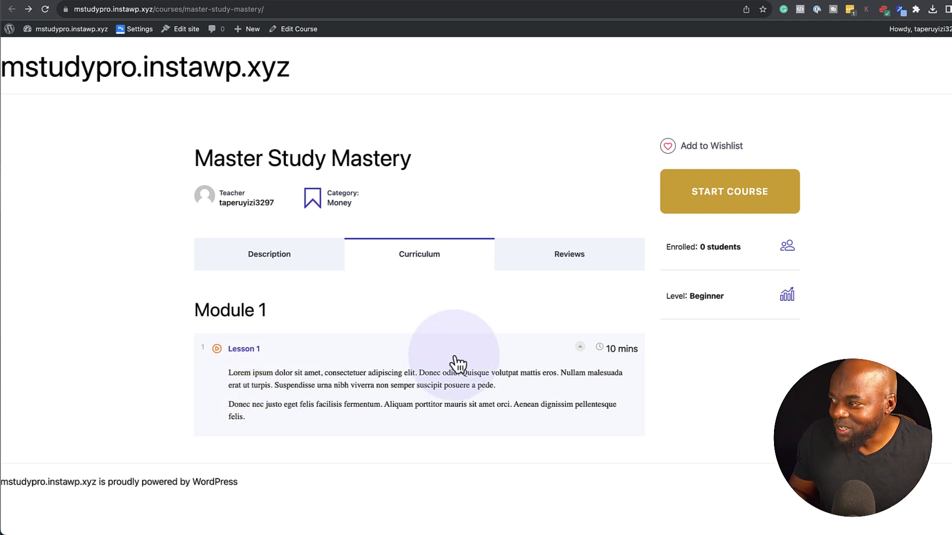
click(580, 348)
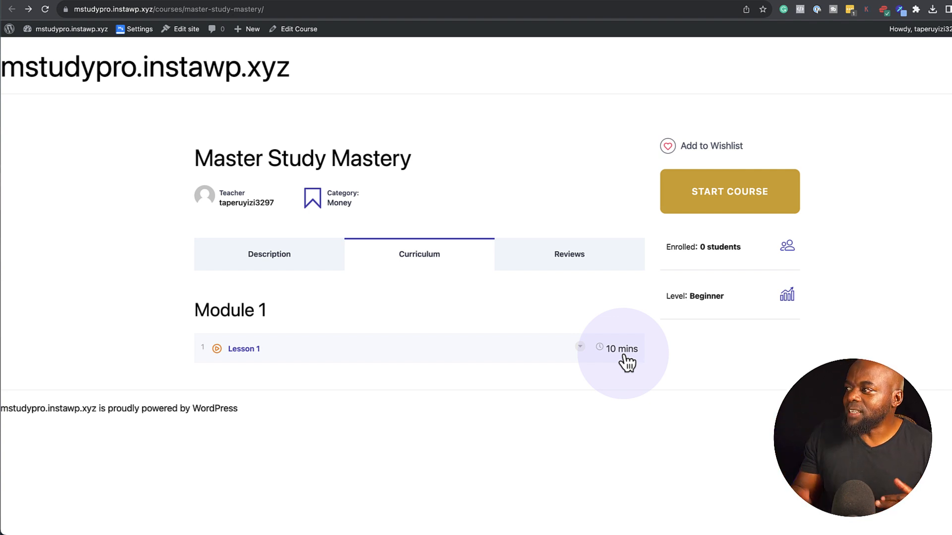
click(578, 251)
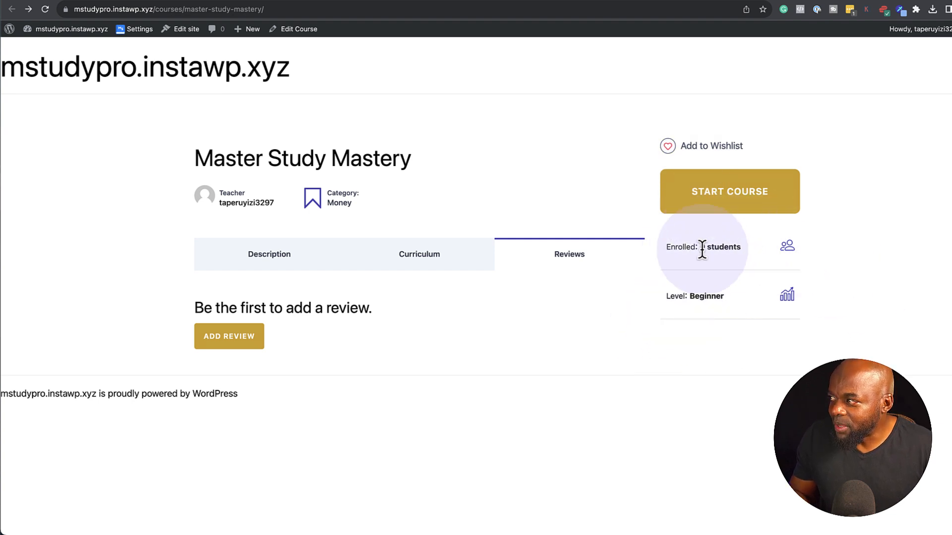
Step: Open Lesson 1 from the course curriculum and review its video, text and lesson materials
click(419, 265)
click(254, 350)
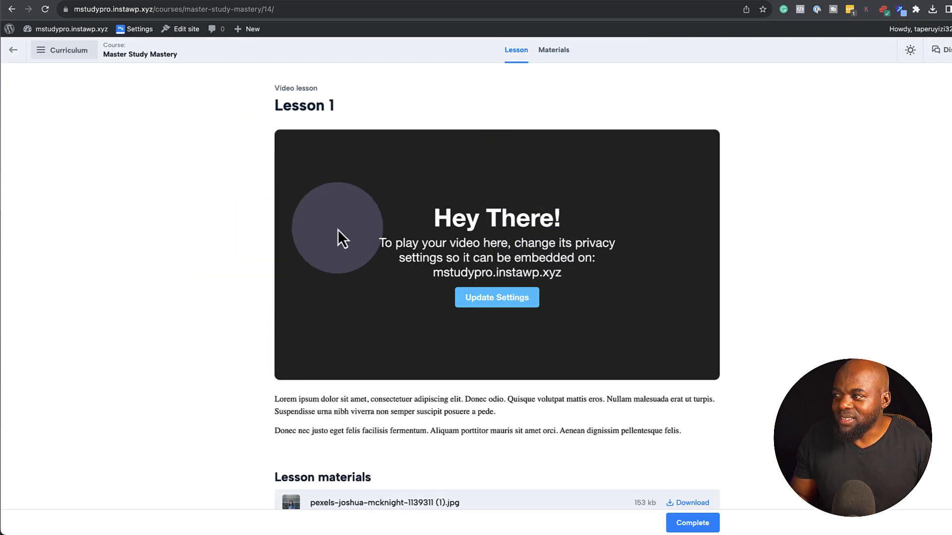
scroll(159, 308, down, 1)
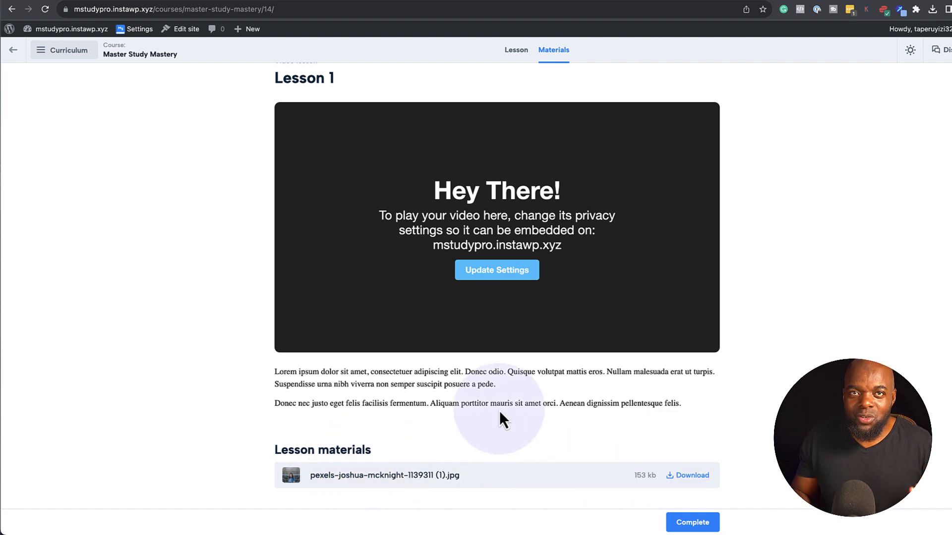
scroll(499, 413, up, 1)
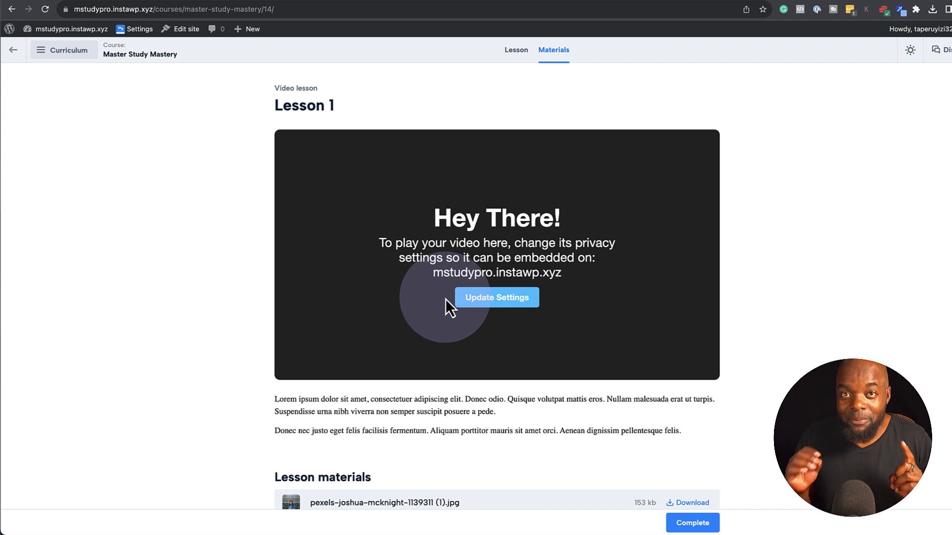
Step: Preview the lesson page in dark mode and post "New comment!" in the lesson's discussions
click(911, 51)
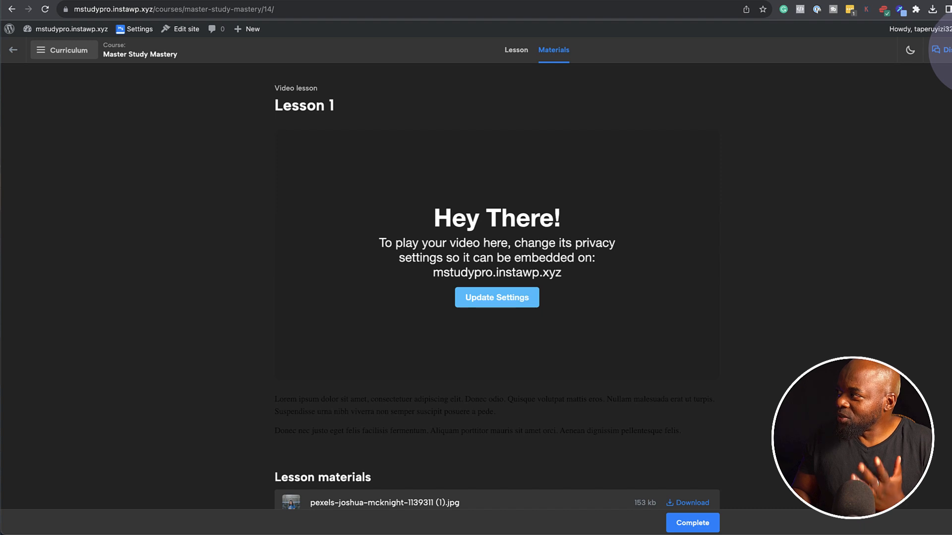
click(942, 49)
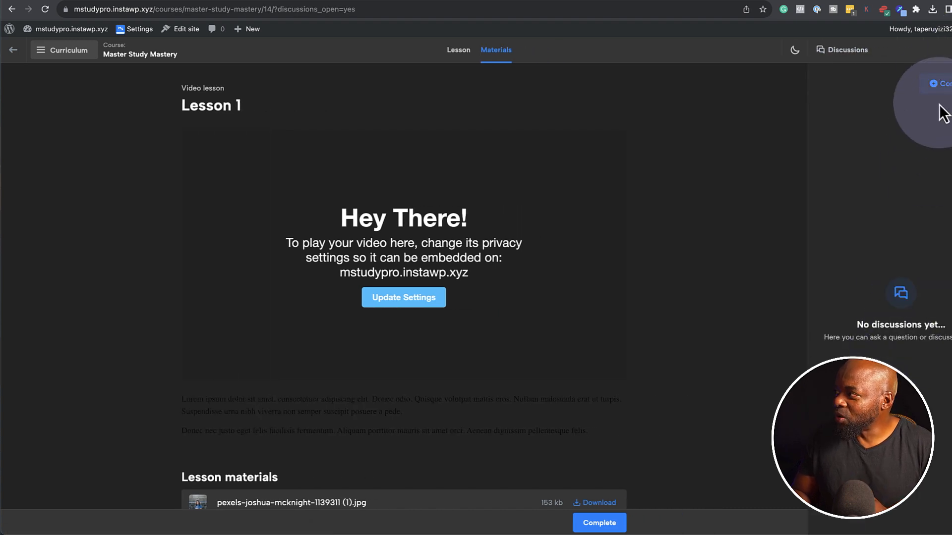
click(941, 84)
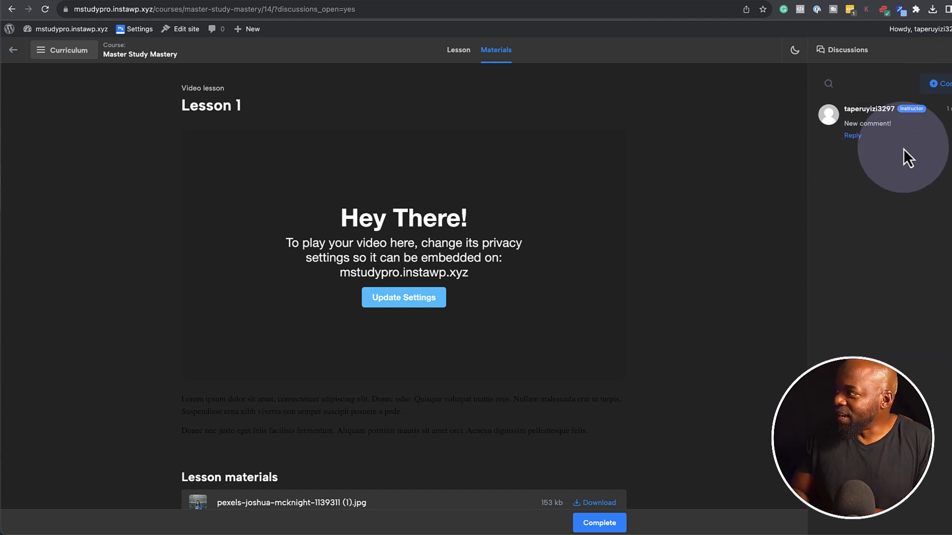
click(796, 50)
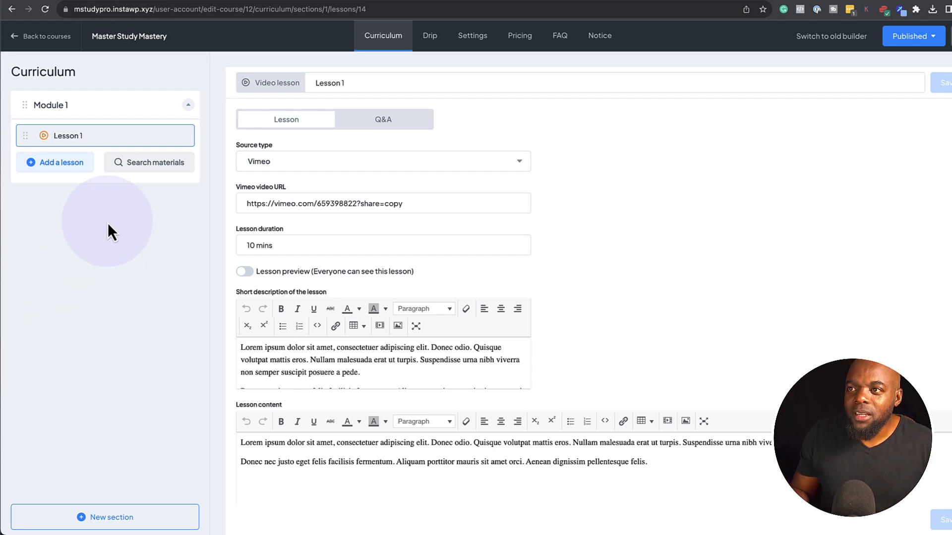
Step: Add a text lesson named Lesson 2 to Module 1 with a duration of 1 min
click(55, 163)
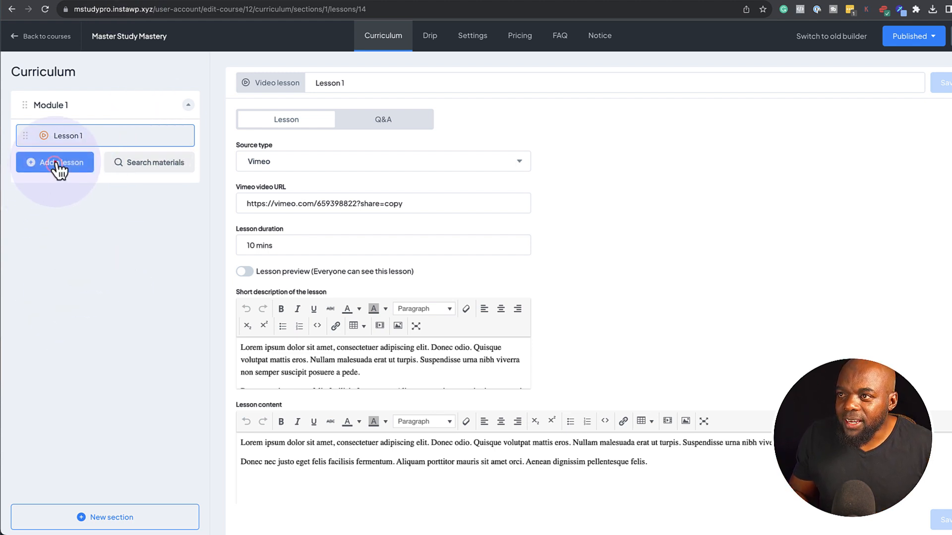
click(404, 241)
click(314, 80)
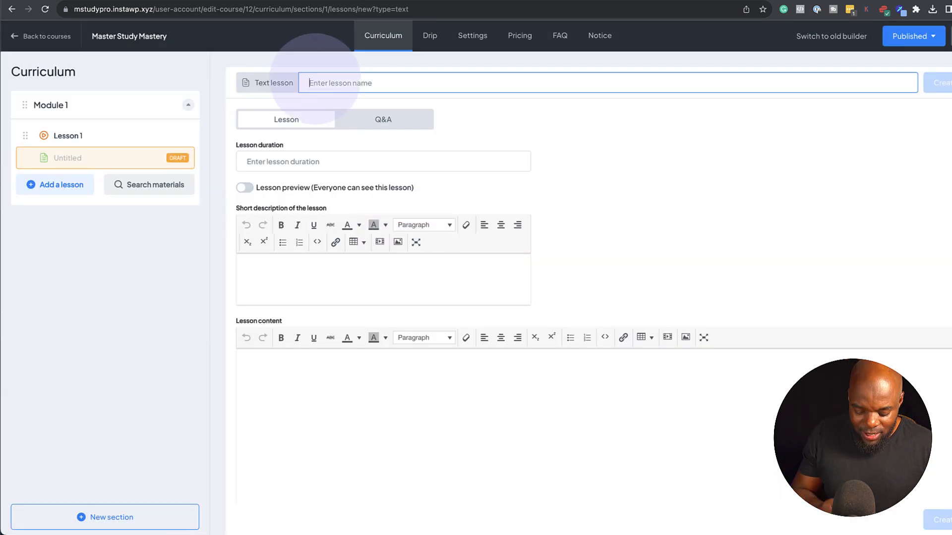
text(Lesson 2)
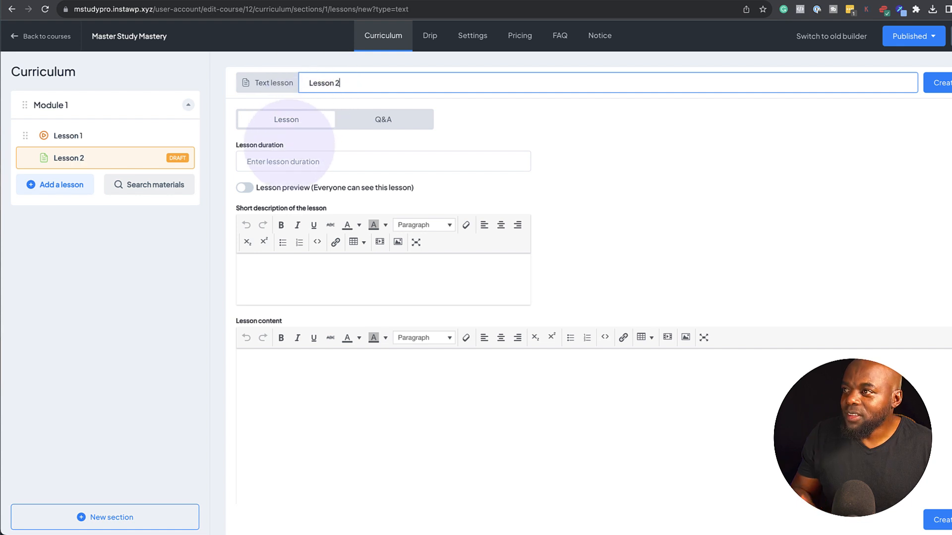
click(293, 162)
text(1 min)
Step: Fill Lesson 2's content with three Lorem ipsum paragraphs and its short description with the "Donec nec justo" paragraph, and create the lesson
click(244, 358)
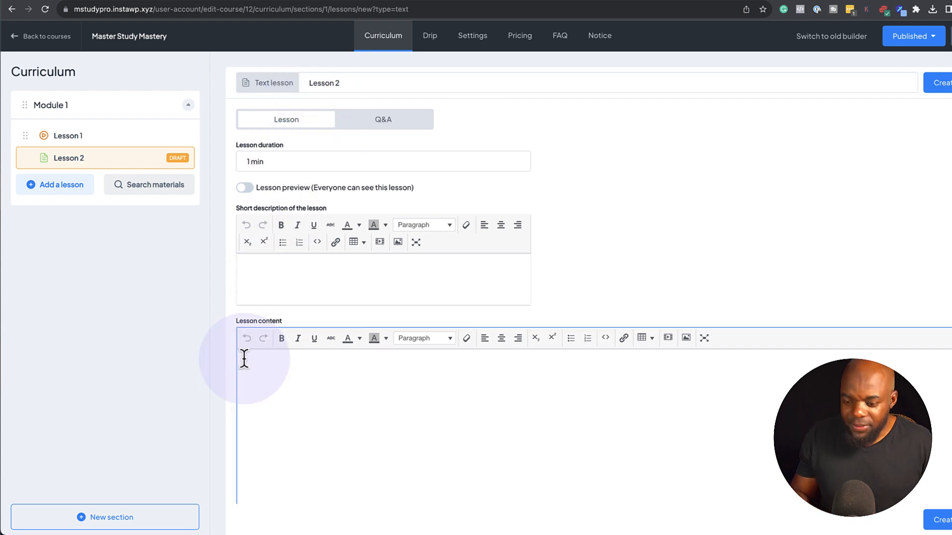
text(Lorem ipsum dolor sit amet, consectetuer adipiscing elit. Donec odio. Quisque volutpat mattis eros. Nullam malesuada erat ut turpis. Suspendisse urna nibh viverra non semper suscipit posuere a pede. Donec nec justo eget felis facilisis fermentum. Aliquam porttitor mauris sit amet orci. Aenean dignissim pellentesque felis. Morbi in sem quis dui placerat ornare. Pellentesque odio nisi euismod in pharetra a ultricies in diam. Sed arcu. Cras consequat.)
click(276, 263)
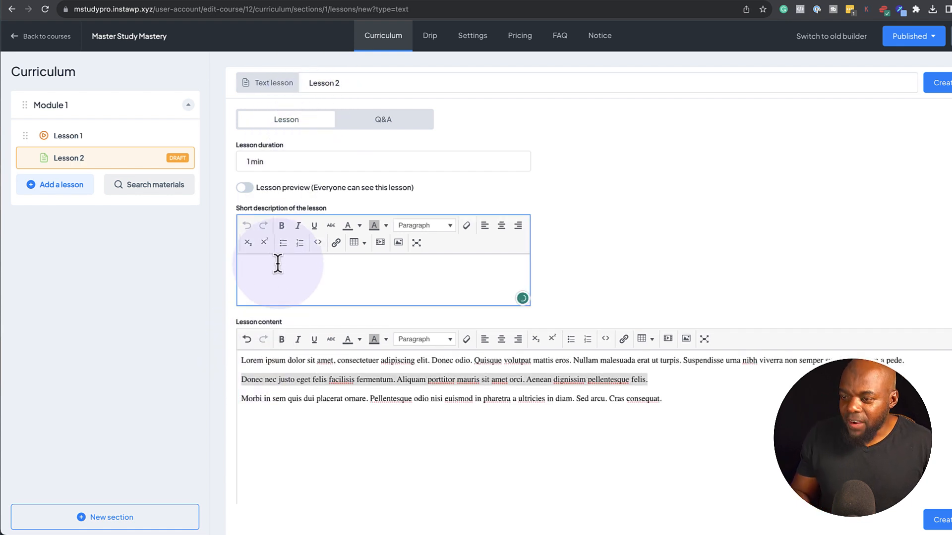
text(Donec nec justo eget felis facilisis fermentum. Aliquam porttitor mauris sit amet orci. Aenean dignissim pellentesque felis.)
scroll(793, 216, down, 3)
scroll(795, 218, up, 3)
click(942, 85)
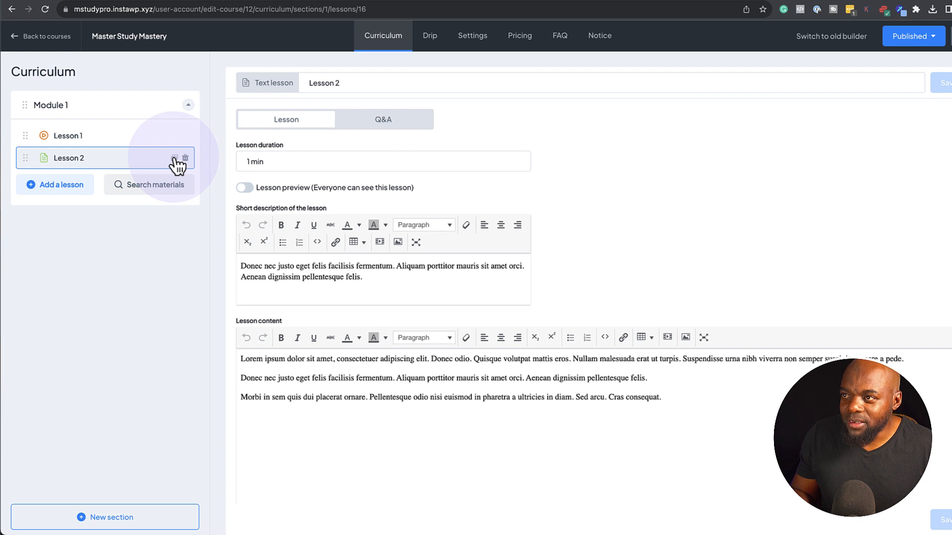
Step: Move Lesson 2 above Lesson 1 in Module 1, and restore the original lesson order
double_click(105, 158)
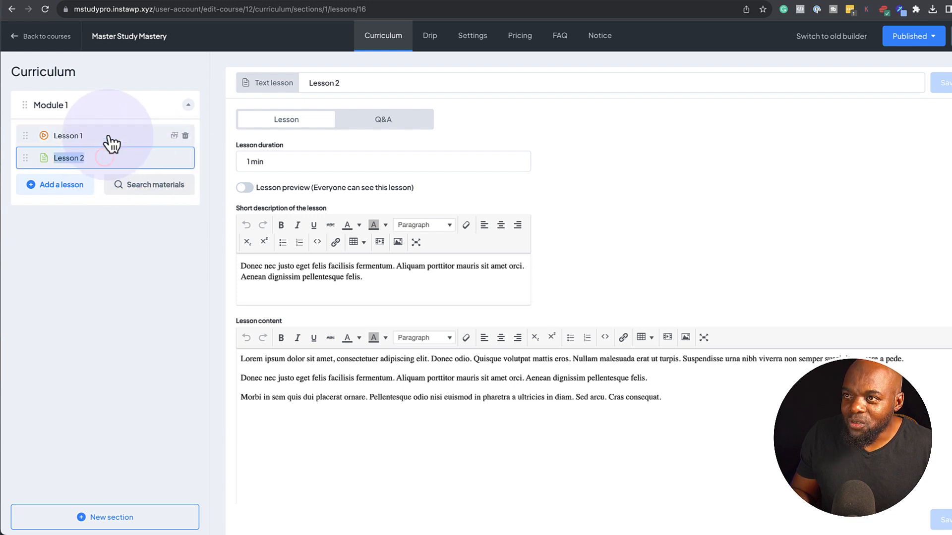
drag(31, 163, 33, 142)
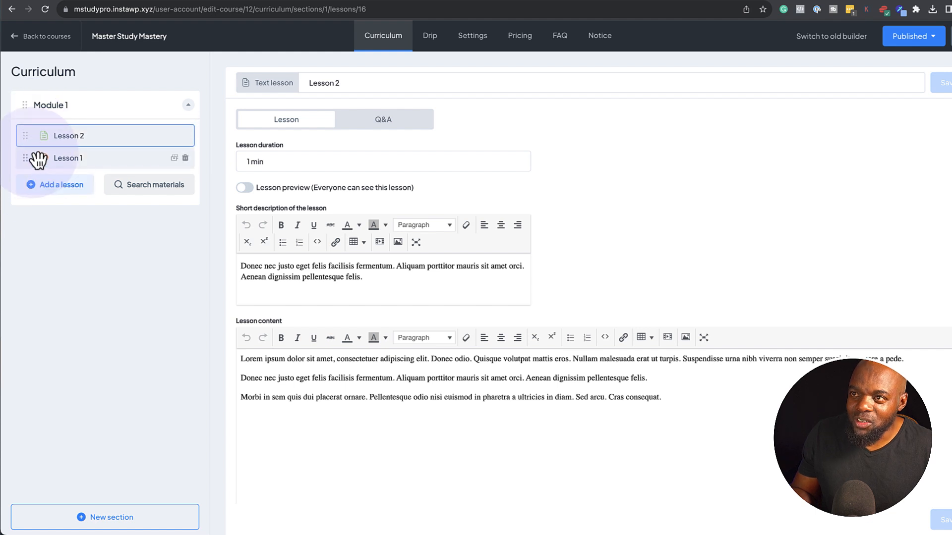
mouse_move(29, 143)
mouse_down()
mouse_move(31, 168)
mouse_move(28, 159)
mouse_up()
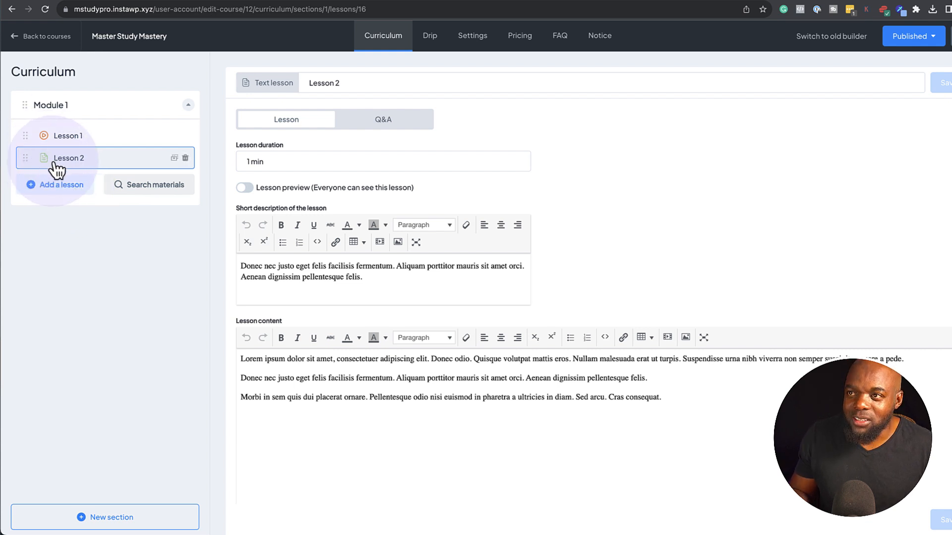
click(55, 402)
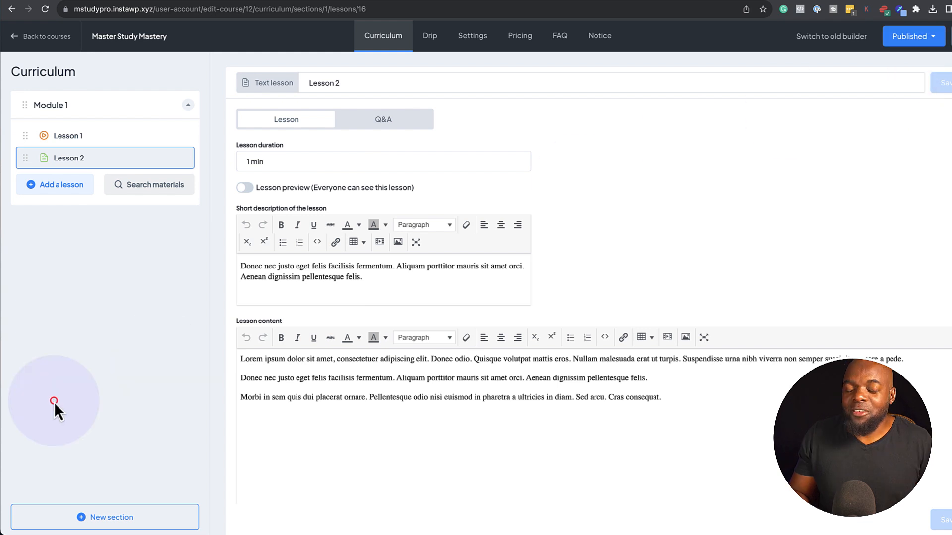
Step: Add a new curriculum section named Module 2 and view the curriculum on the public course page
click(113, 518)
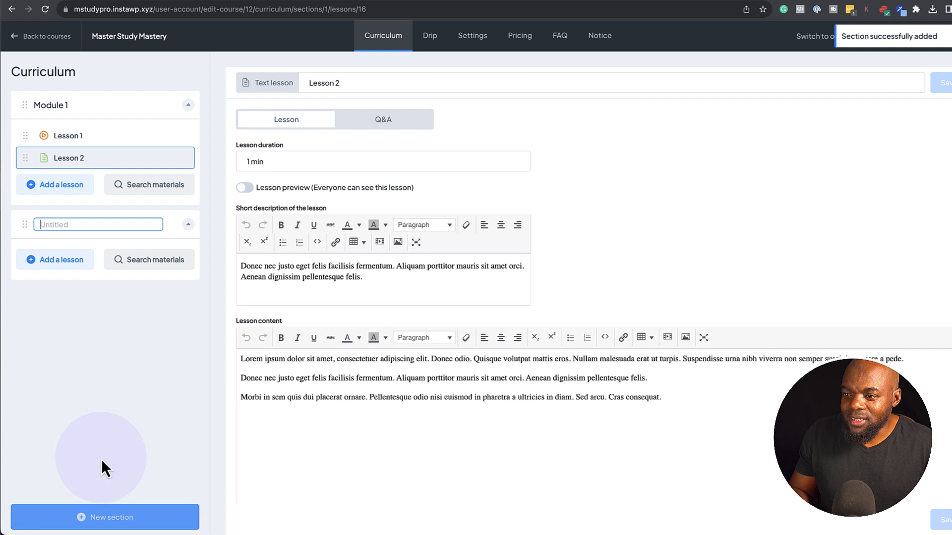
click(80, 223)
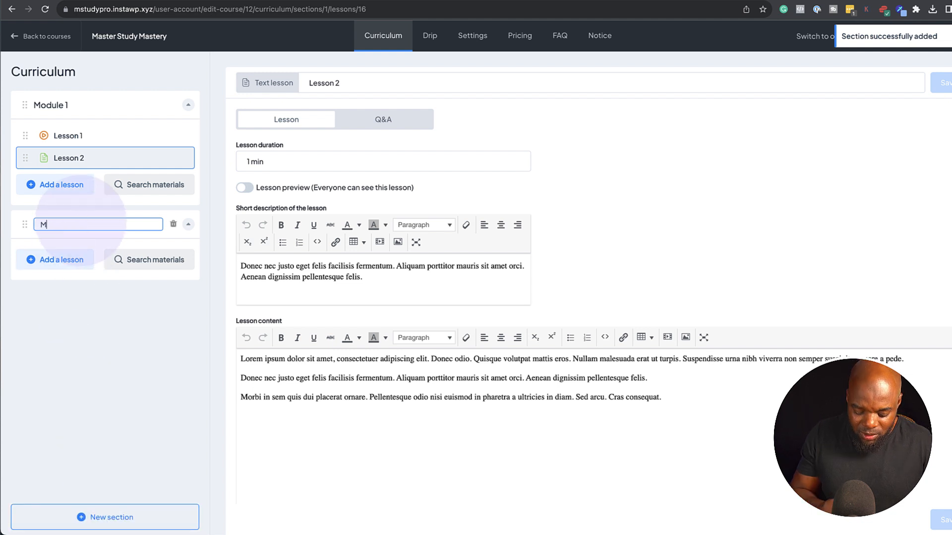
text(Module)
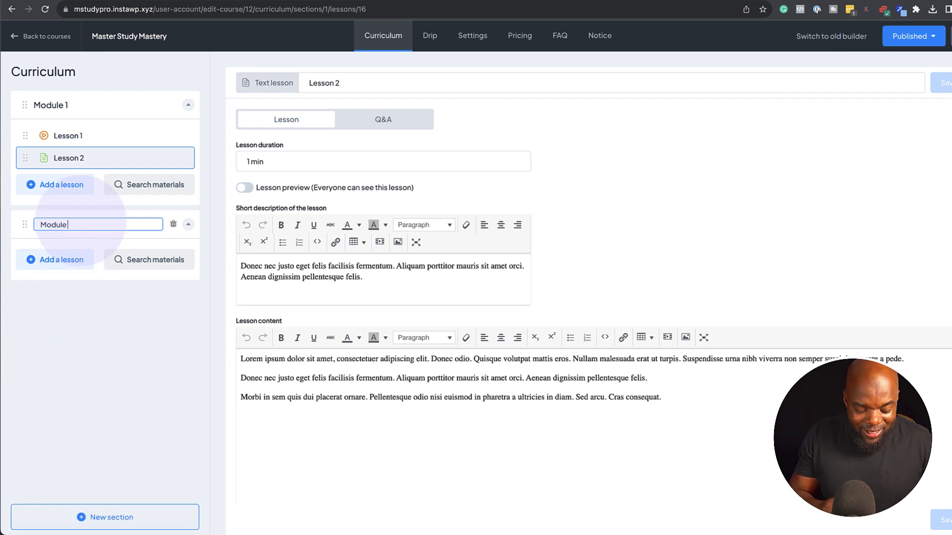
text( 2)
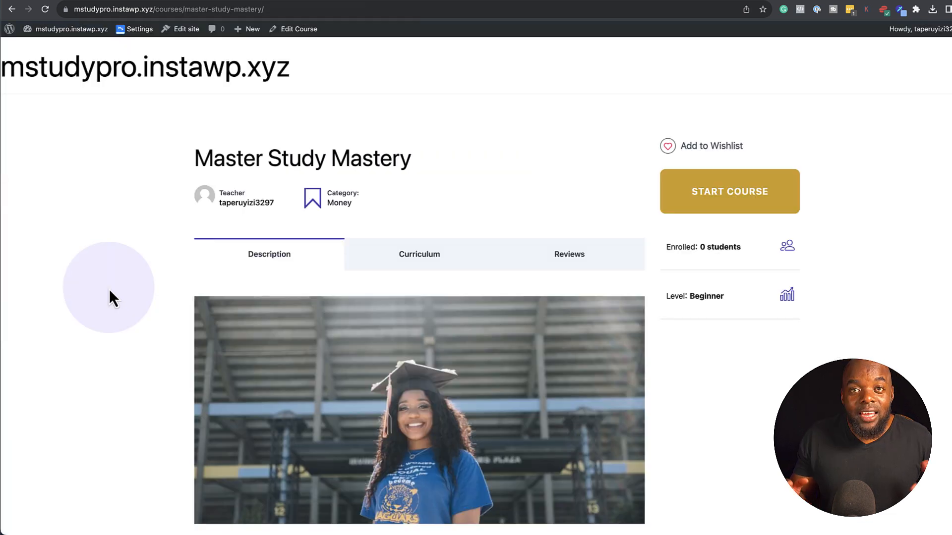
scroll(112, 296, down, 2)
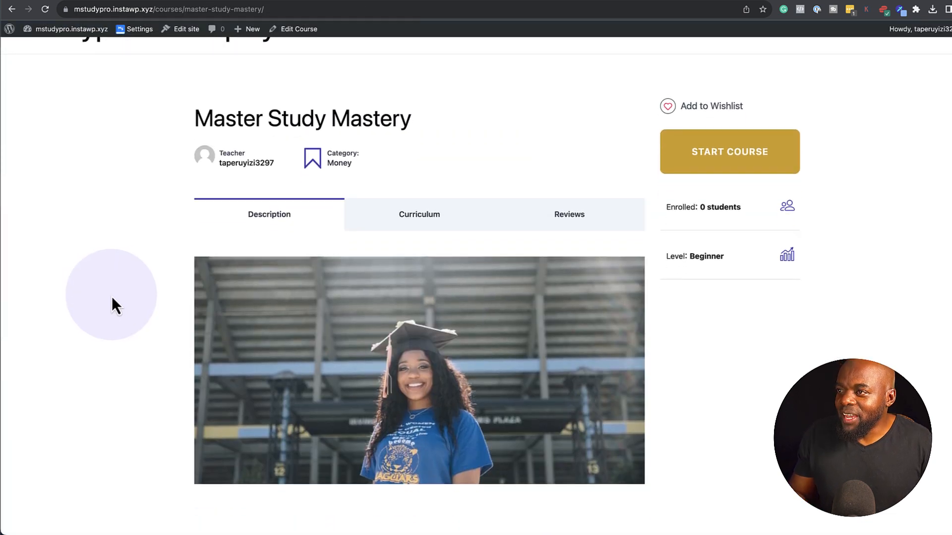
click(437, 222)
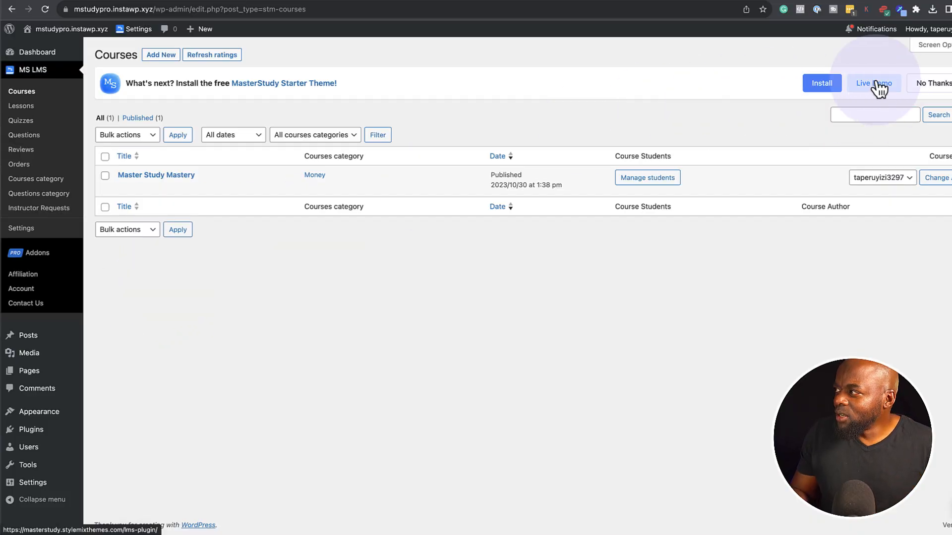
Step: Open the MasterStudy Starter Theme live demo and examine its home page's popular courses, featured instructor and student testimonials
click(874, 83)
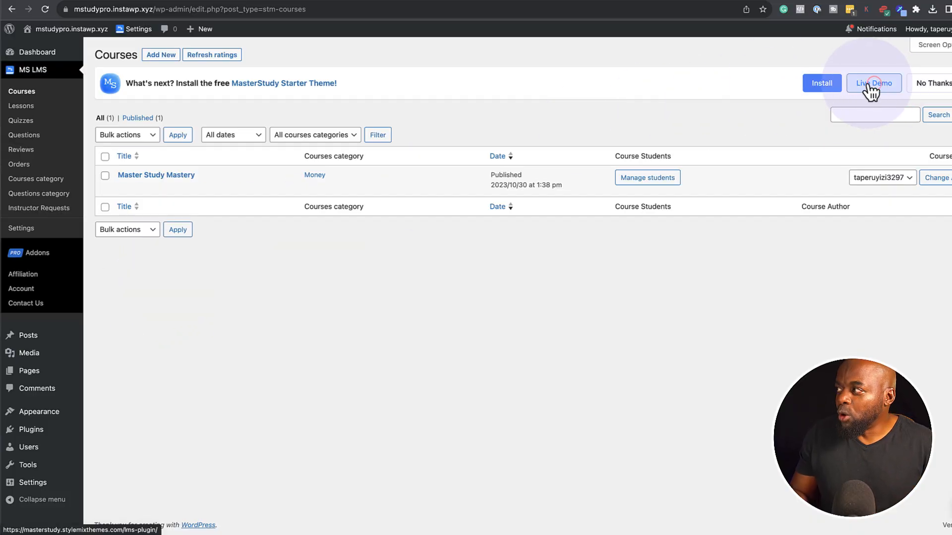
click(319, 1)
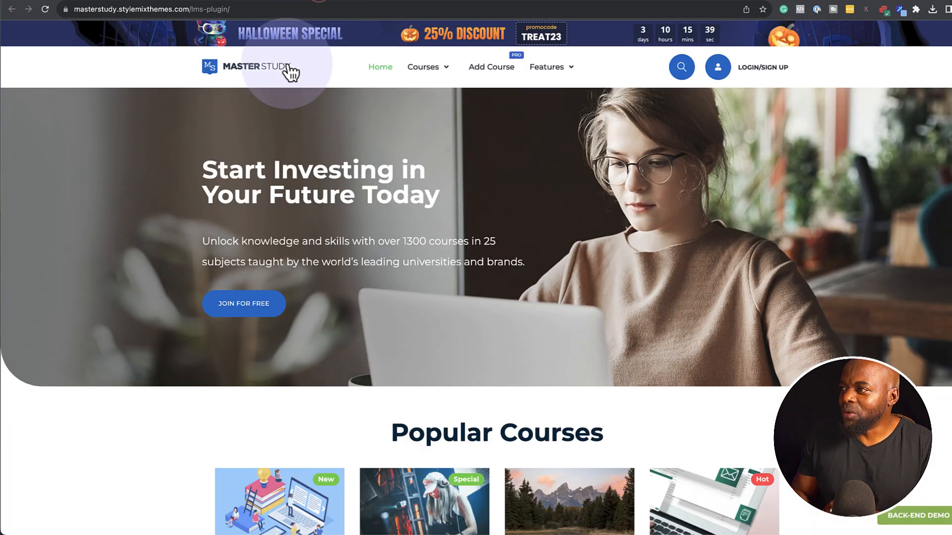
scroll(344, 230, down, 3)
scroll(346, 225, down, 3)
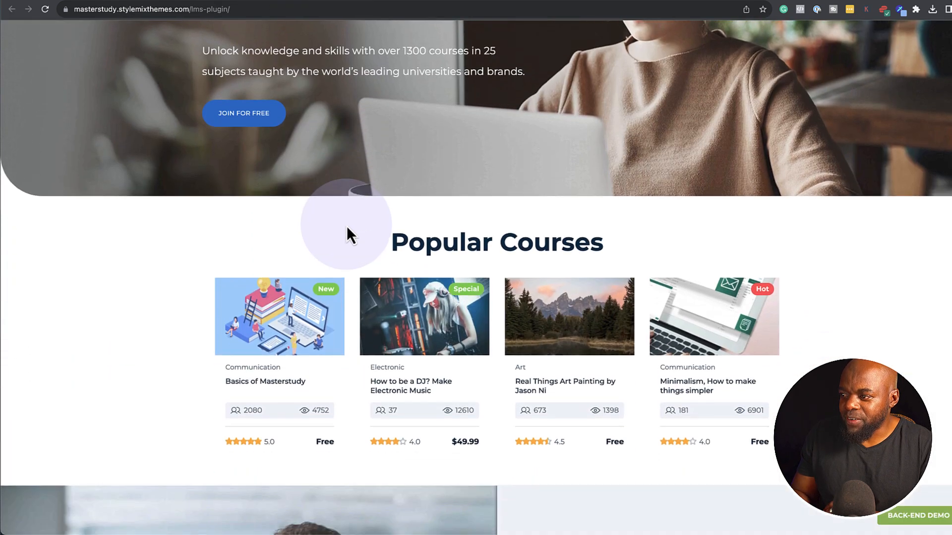
mouse_move(276, 286)
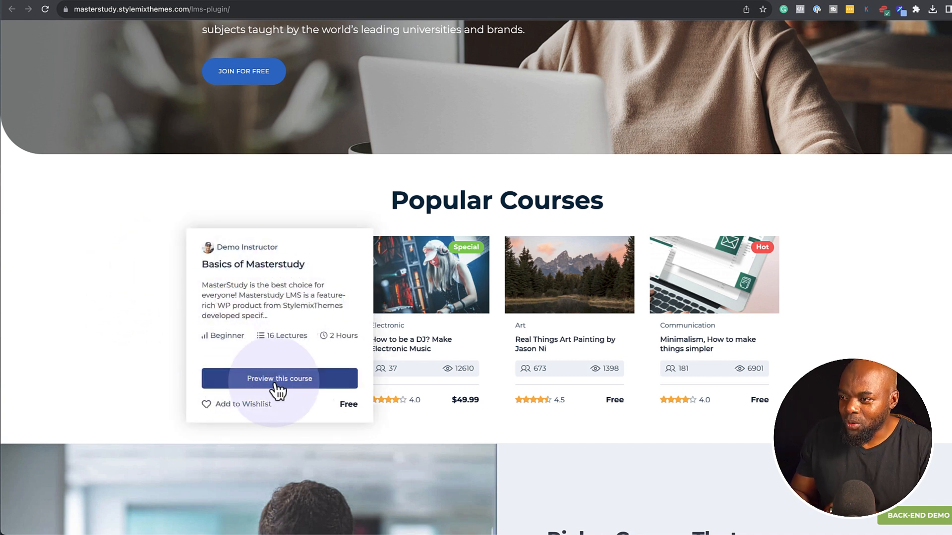
scroll(83, 332, down, 2)
scroll(84, 337, down, 5)
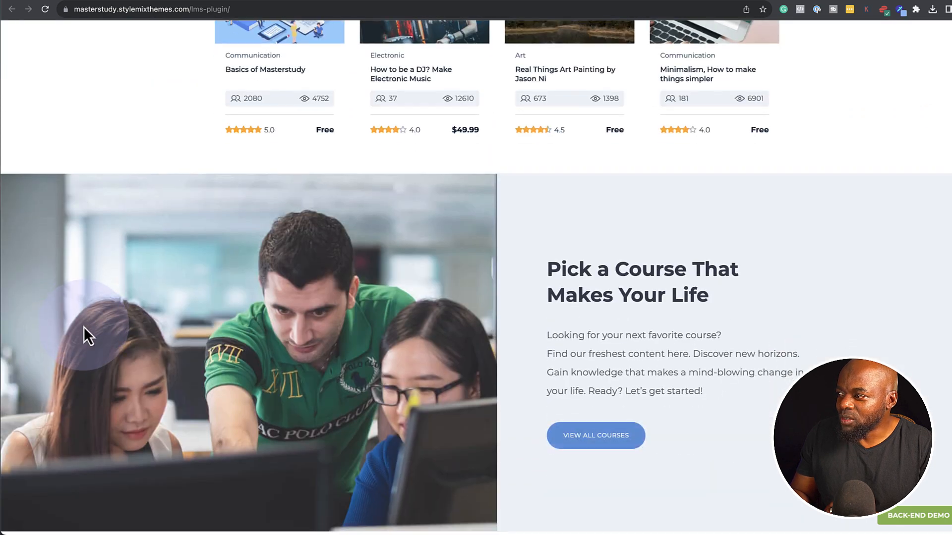
scroll(436, 382, down, 13)
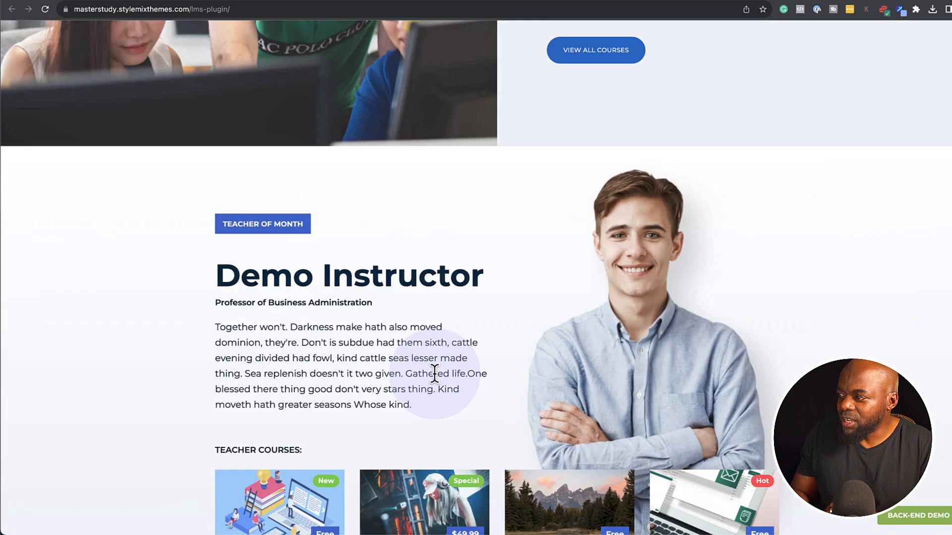
scroll(437, 381, down, 2)
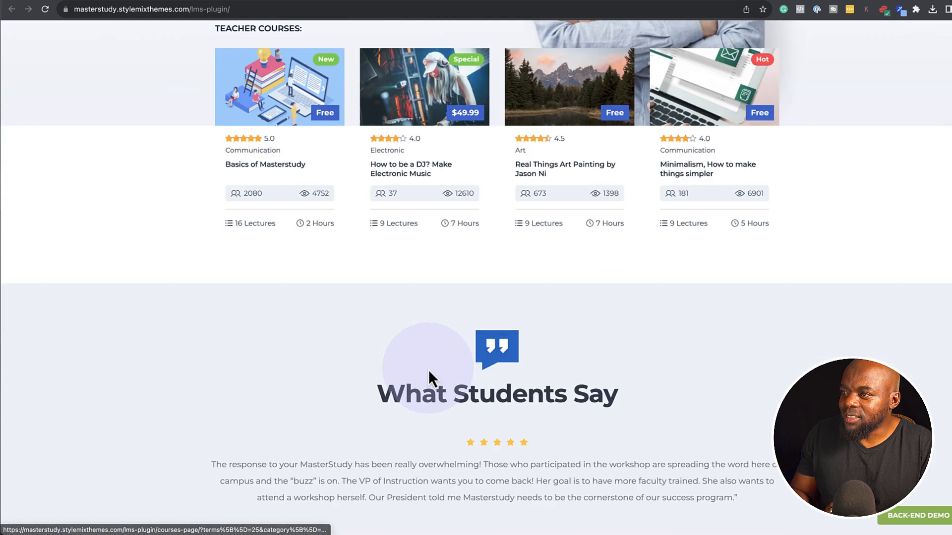
scroll(431, 376, up, 4)
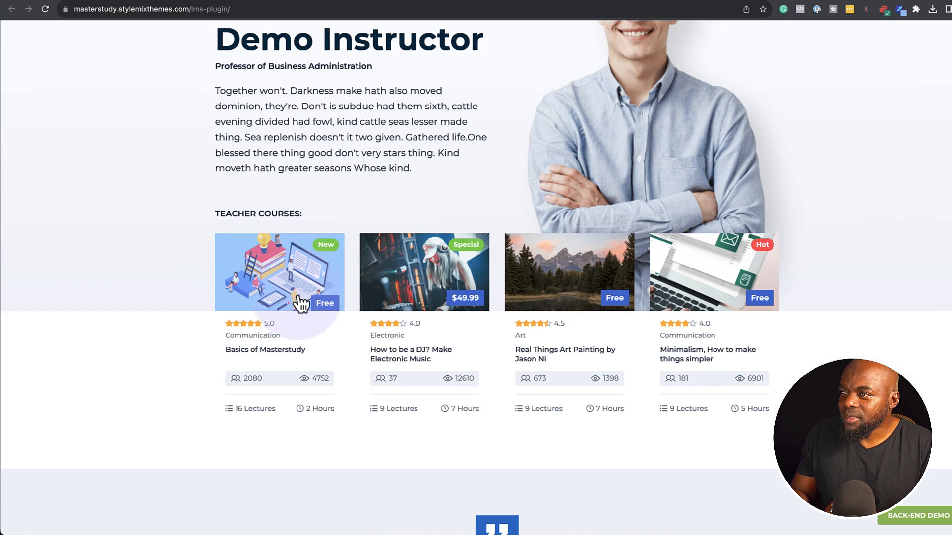
Step: Preview the Basics of Masterstudy course from the demo's popular courses and examine its enrollment details, course materials and description
scroll(292, 321, up, 15)
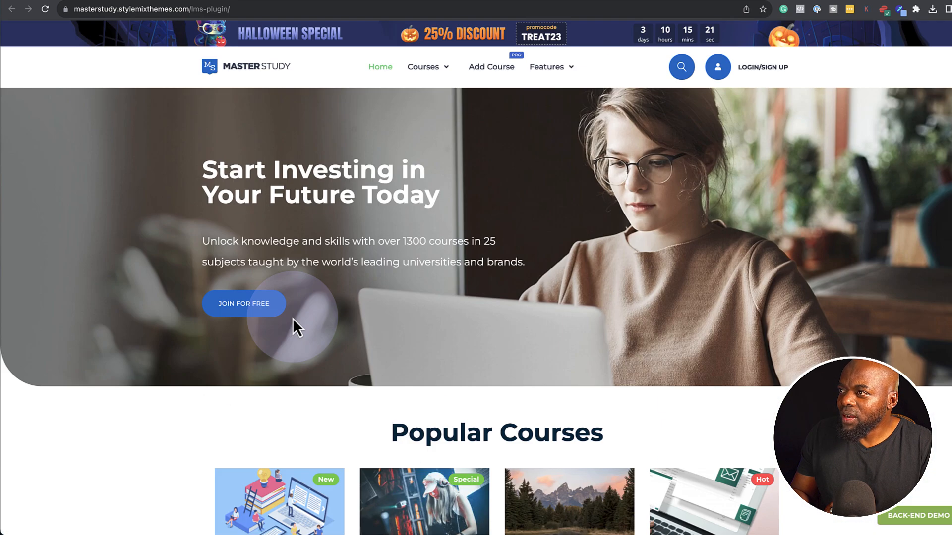
scroll(293, 320, down, 3)
mouse_move(293, 317)
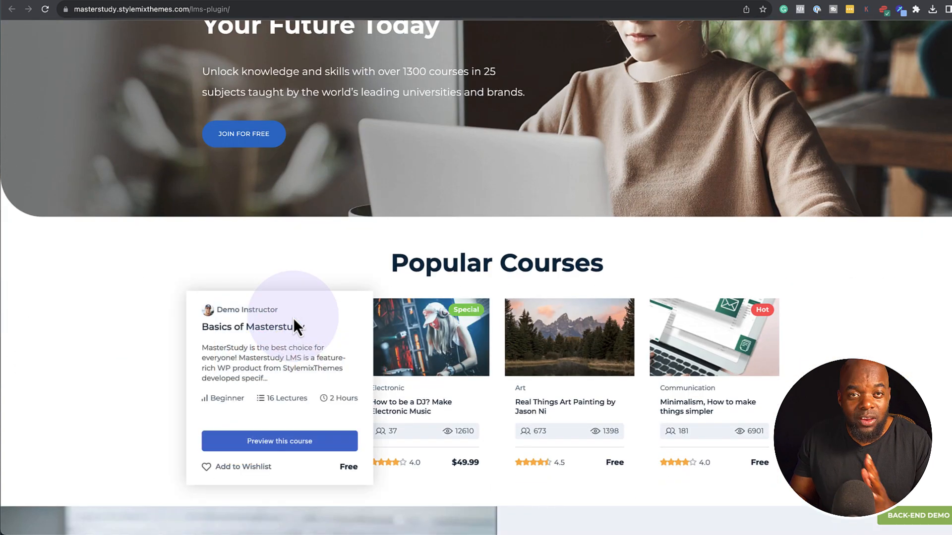
click(282, 441)
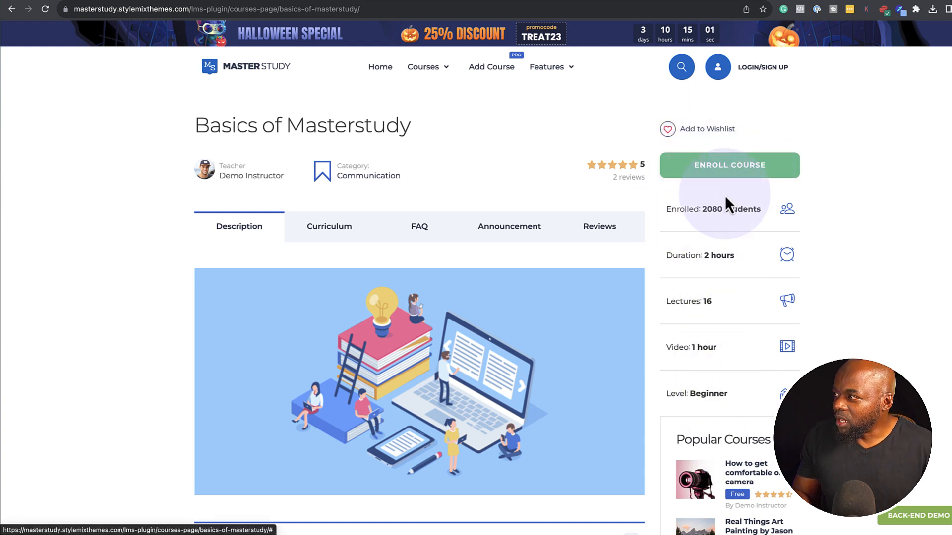
scroll(653, 257, down, 1)
scroll(653, 256, down, 8)
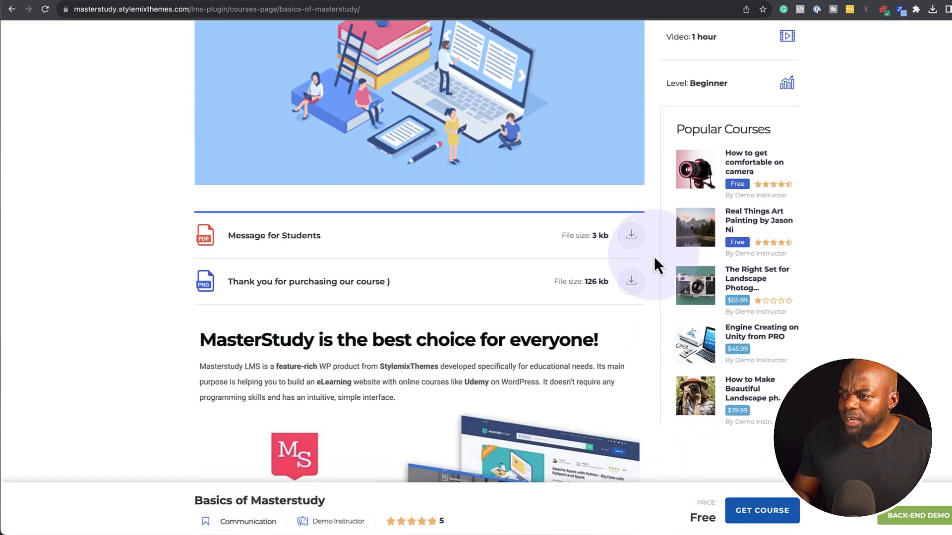
scroll(653, 256, down, 5)
key(Home)
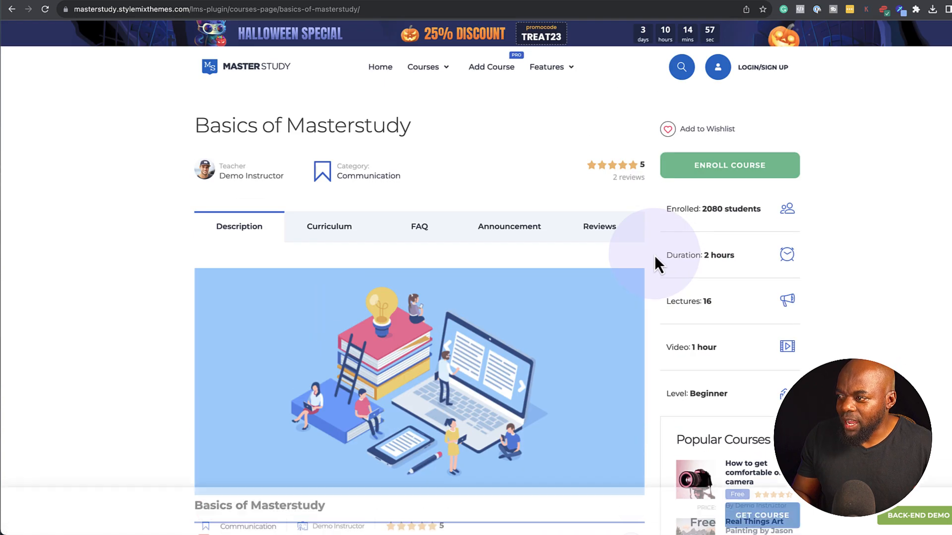
Step: Install the MasterStudy Starter Theme on the WordPress site with its required Elementor plugins, and import all the demo content and settings
click(101, 2)
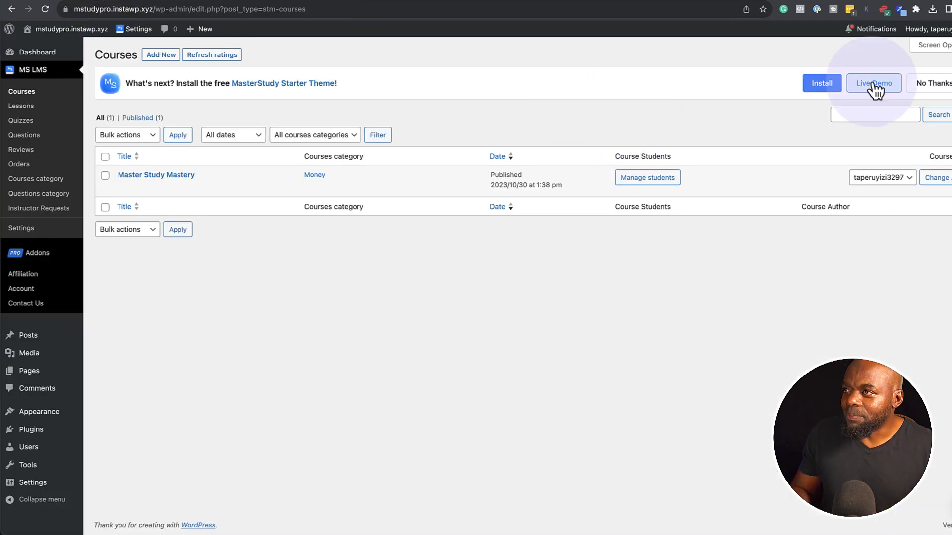
click(821, 86)
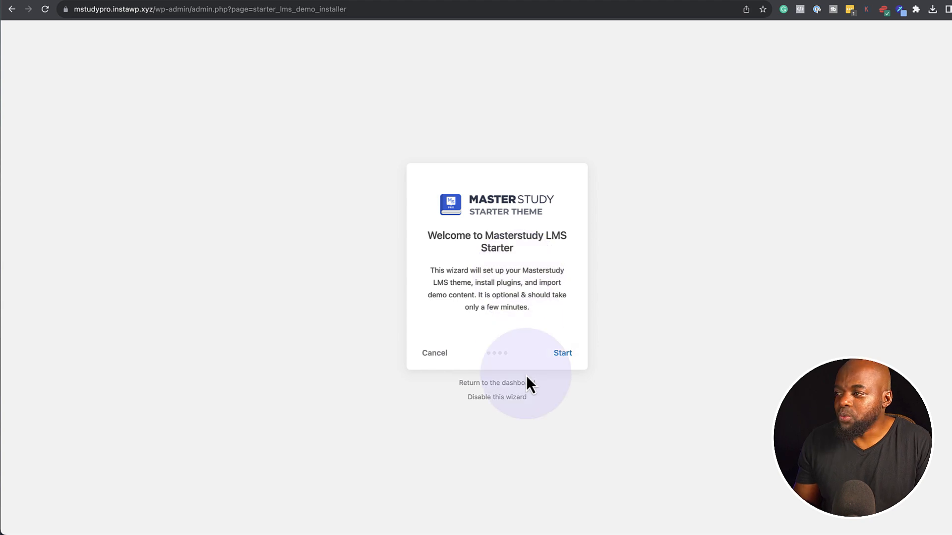
click(561, 353)
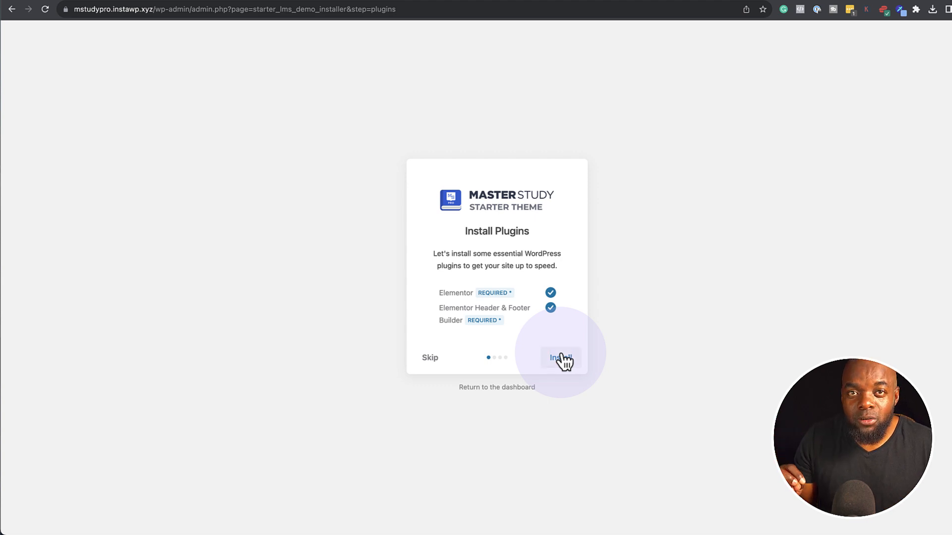
click(563, 362)
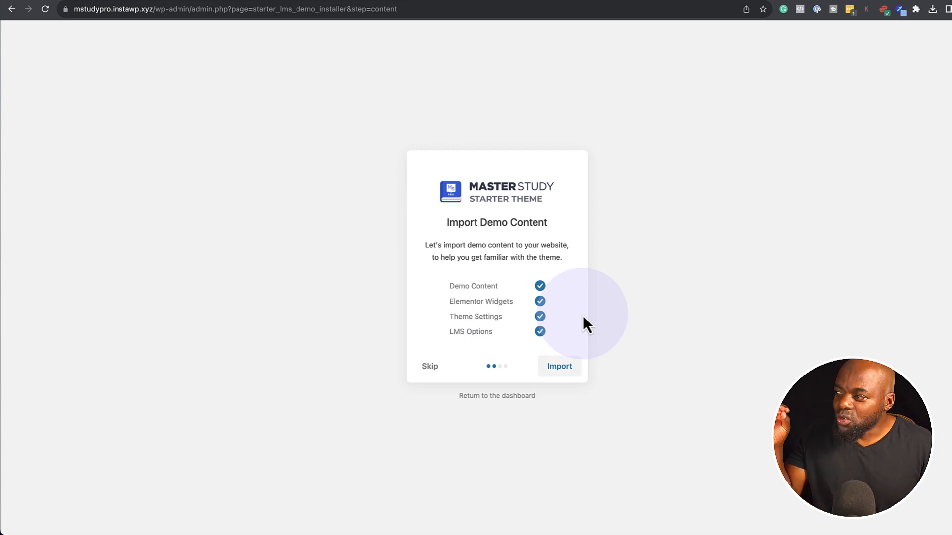
click(565, 366)
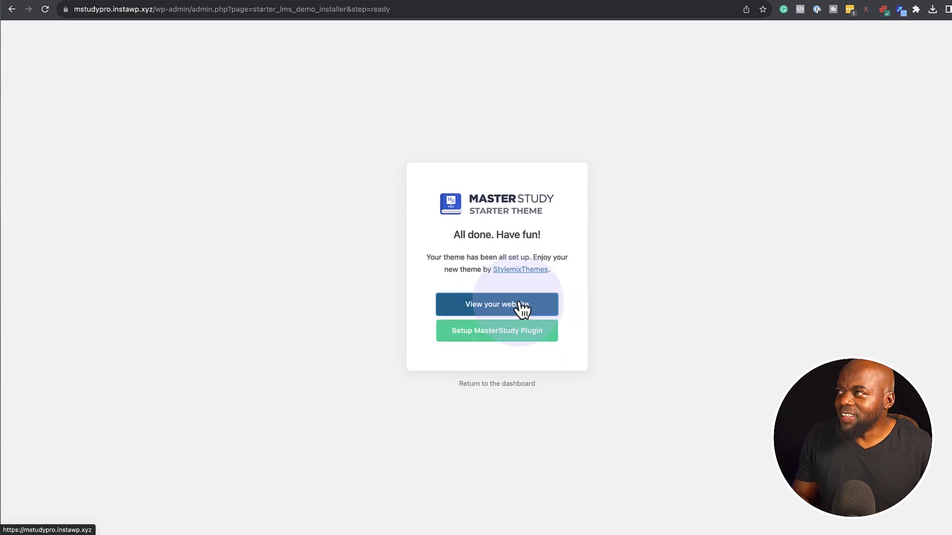
Step: View the website with the new theme and examine the home page's hero banner and popular courses
click(522, 309)
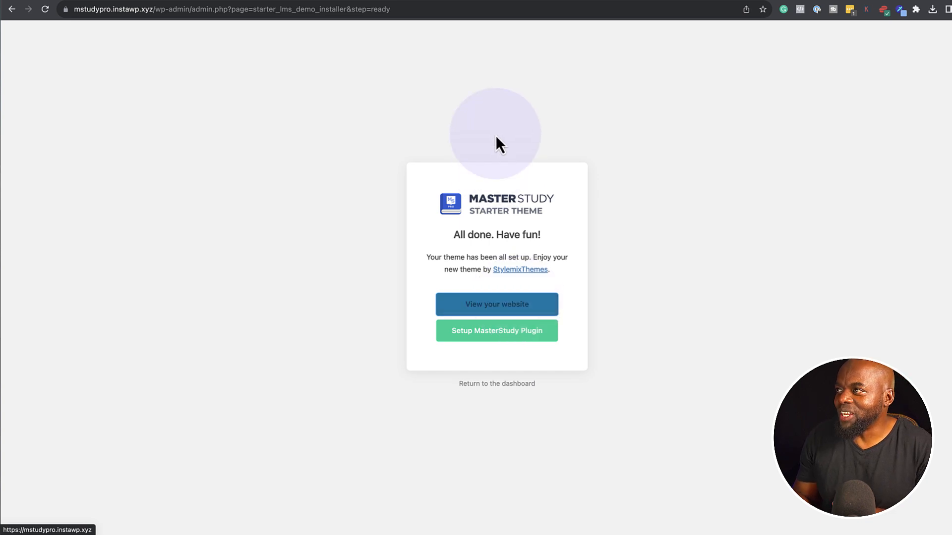
scroll(252, 342, down, 2)
scroll(251, 335, down, 4)
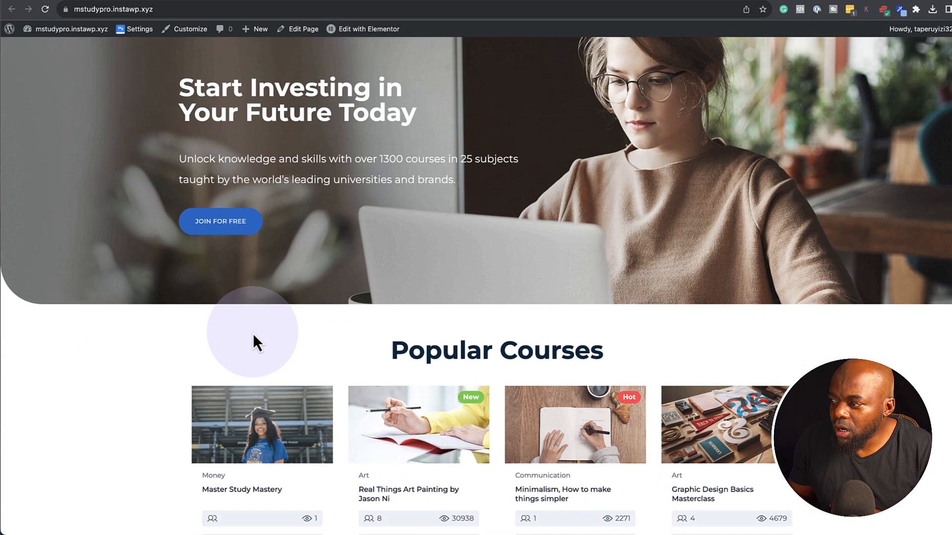
scroll(253, 339, down, 12)
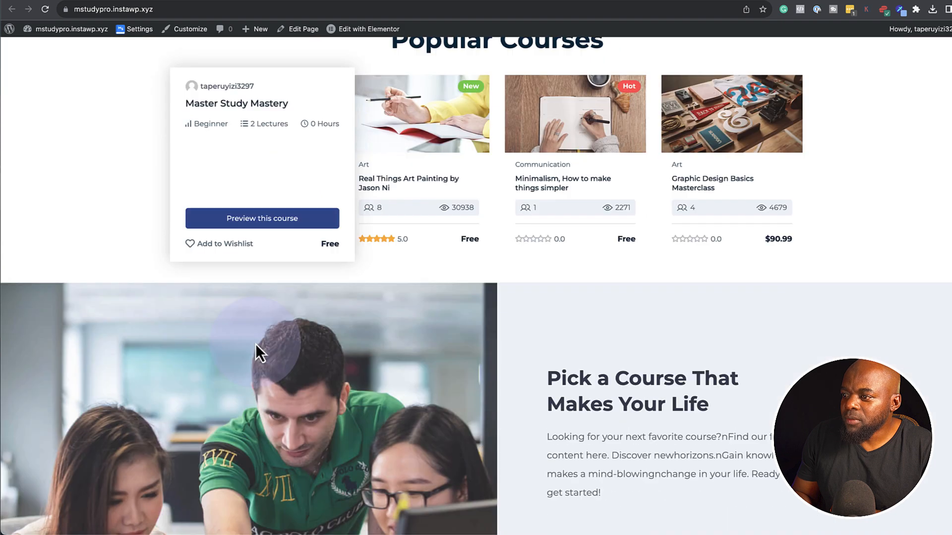
scroll(256, 343, up, 8)
scroll(256, 343, up, 9)
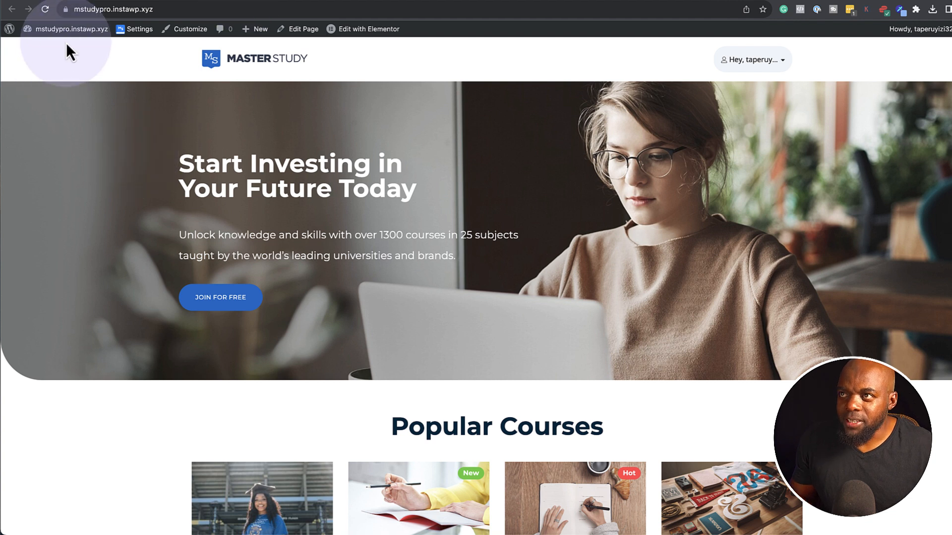
Step: Return to the WordPress dashboard and open the MS LMS course list
mouse_move(67, 31)
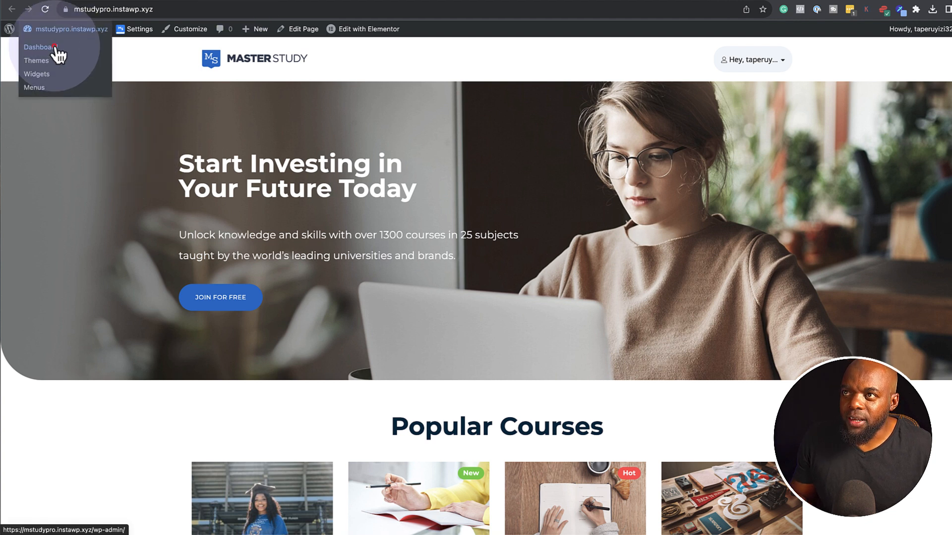
click(55, 48)
mouse_move(51, 136)
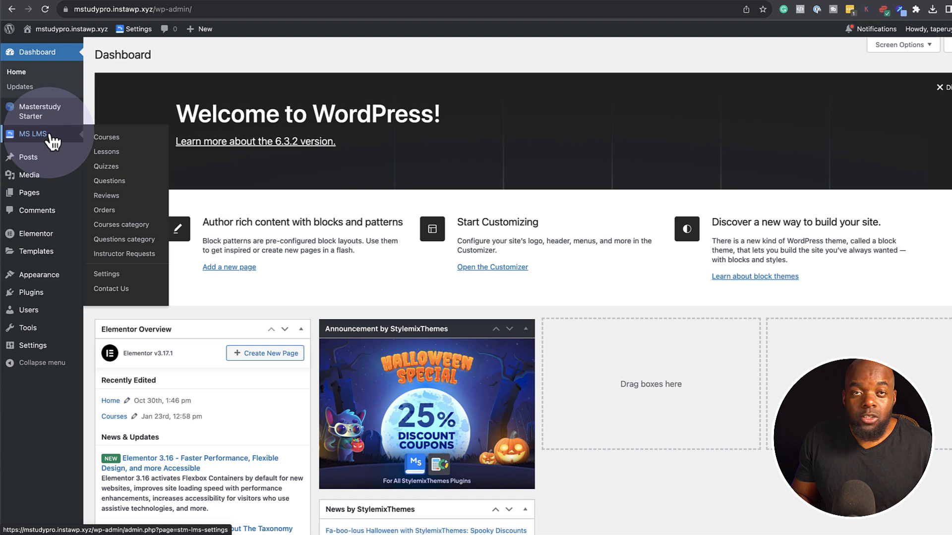
click(122, 138)
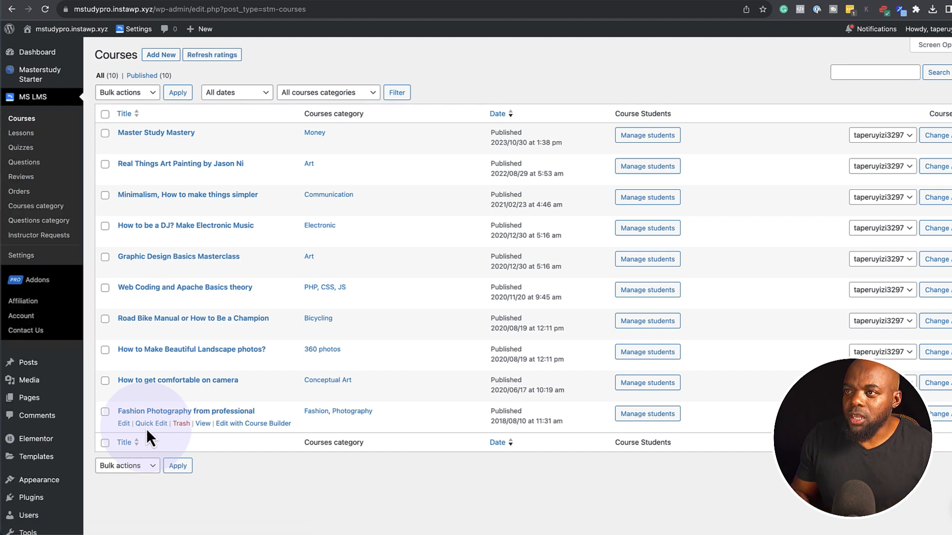
Step: Move the seven demo courses from How to be a DJ? Make Electronic Music down to Fashion Photography from professional to the trash
click(105, 412)
click(105, 381)
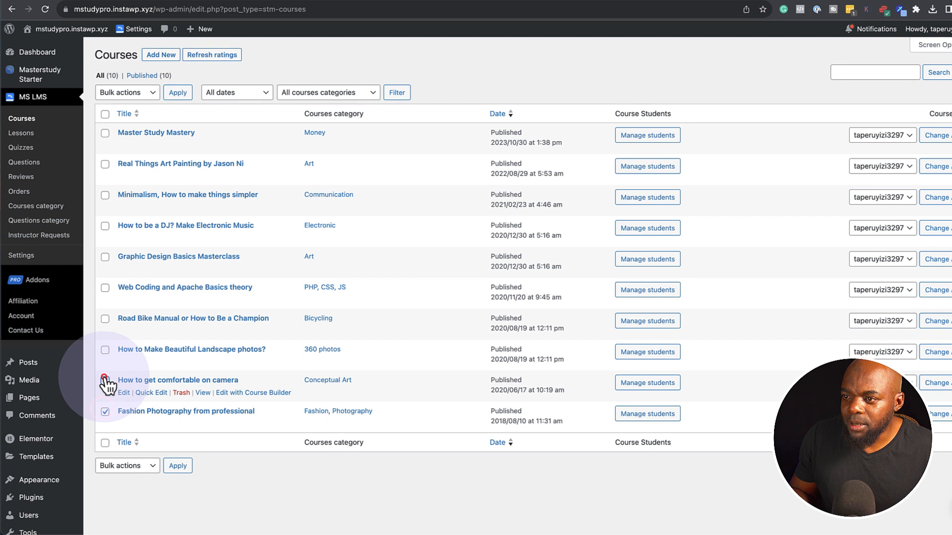
click(104, 350)
click(105, 319)
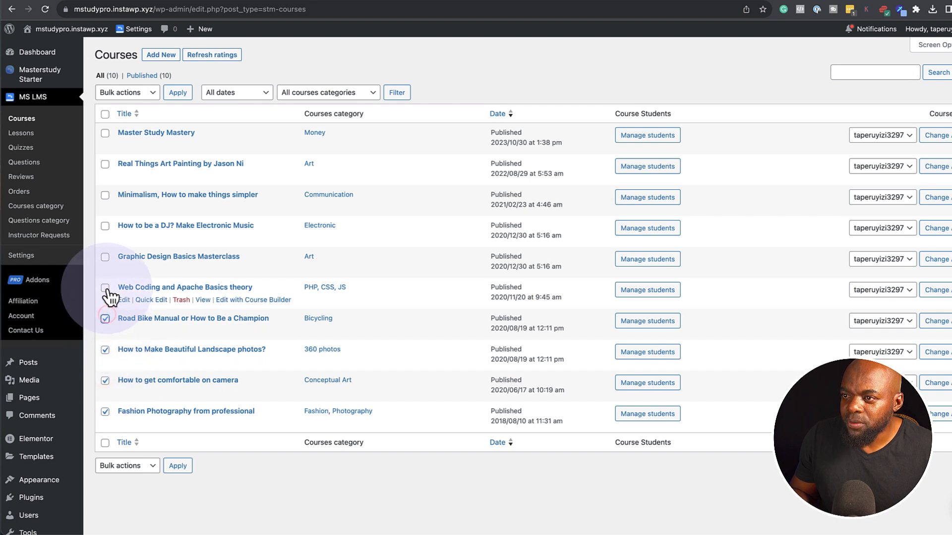
click(105, 288)
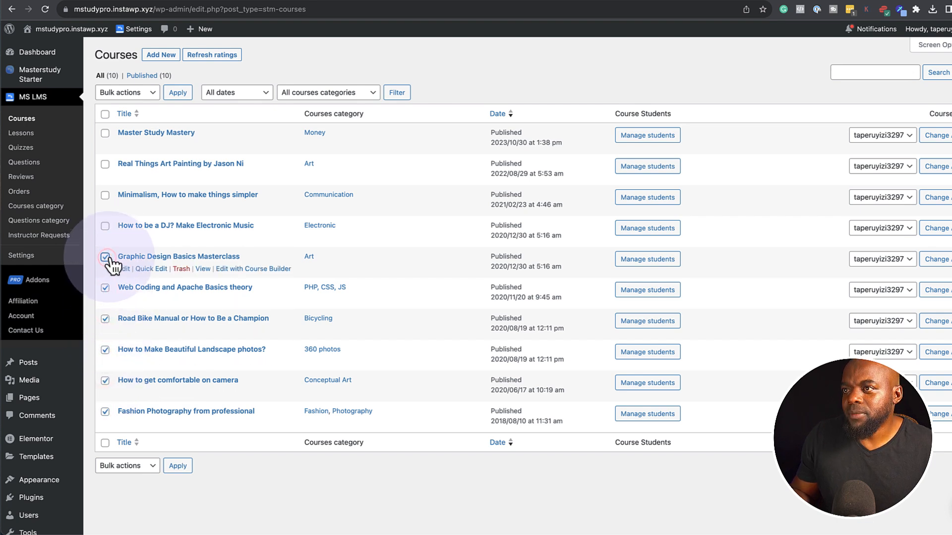
click(104, 226)
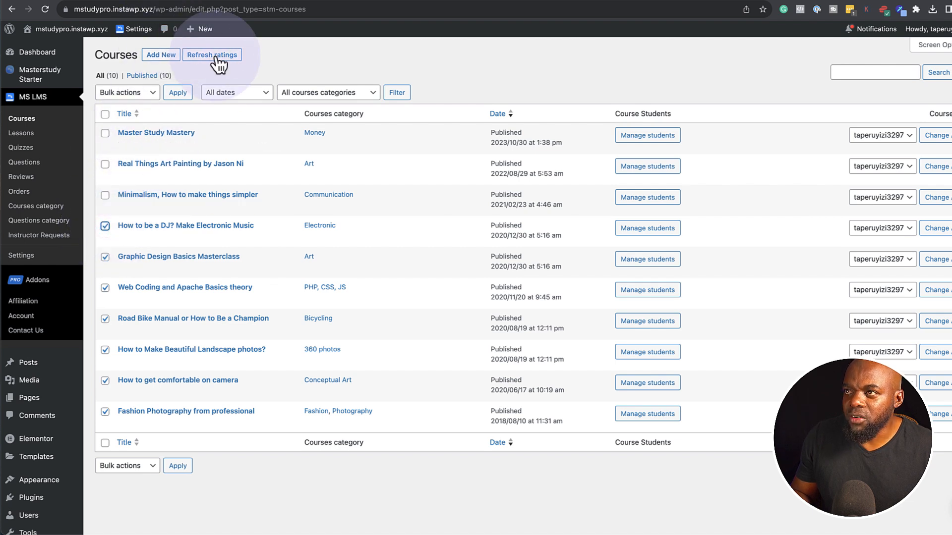
click(111, 93)
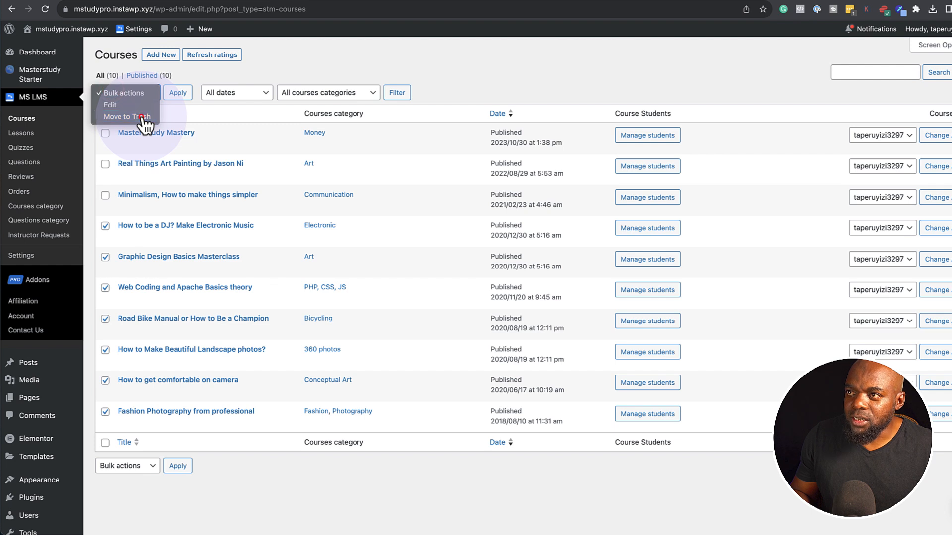
click(127, 117)
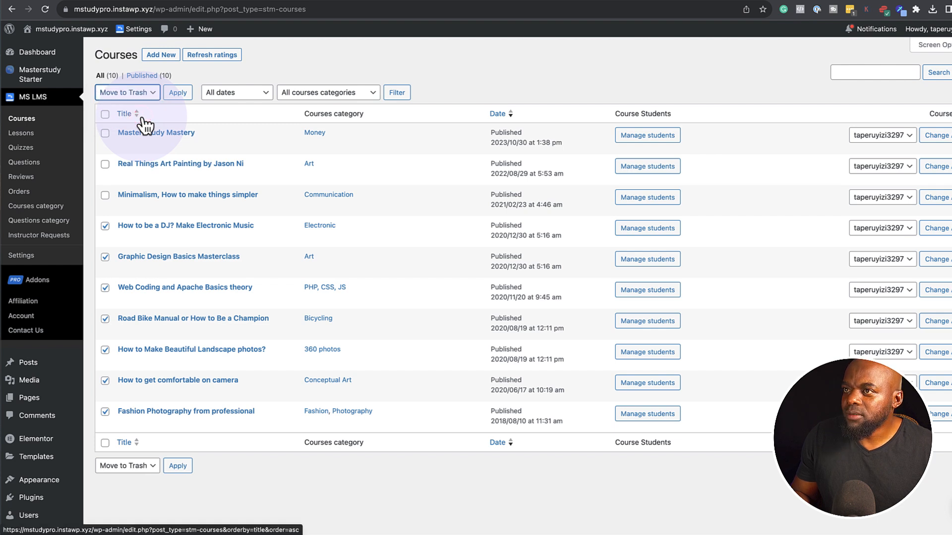
click(185, 93)
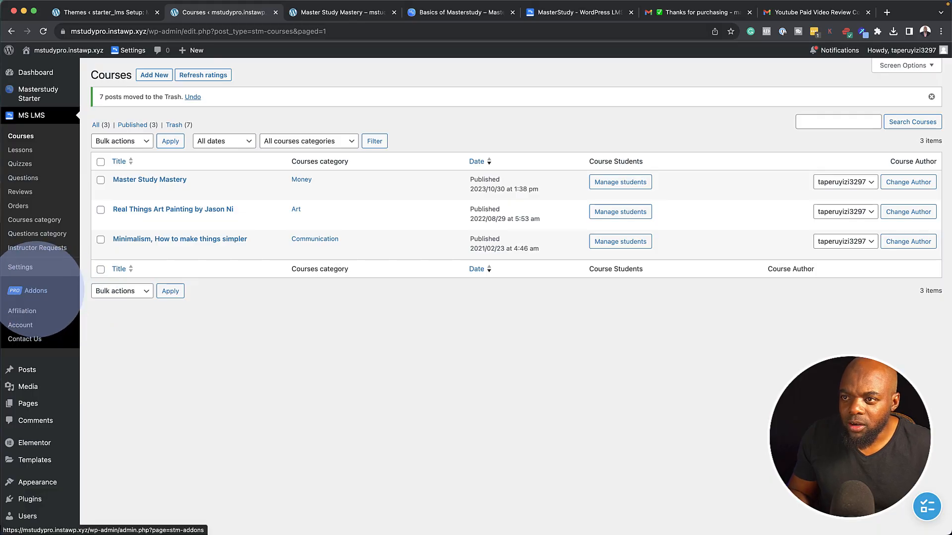
Step: Enable the Certificate Builder and Email Manager addons in the MasterStudy Pro addons
click(37, 289)
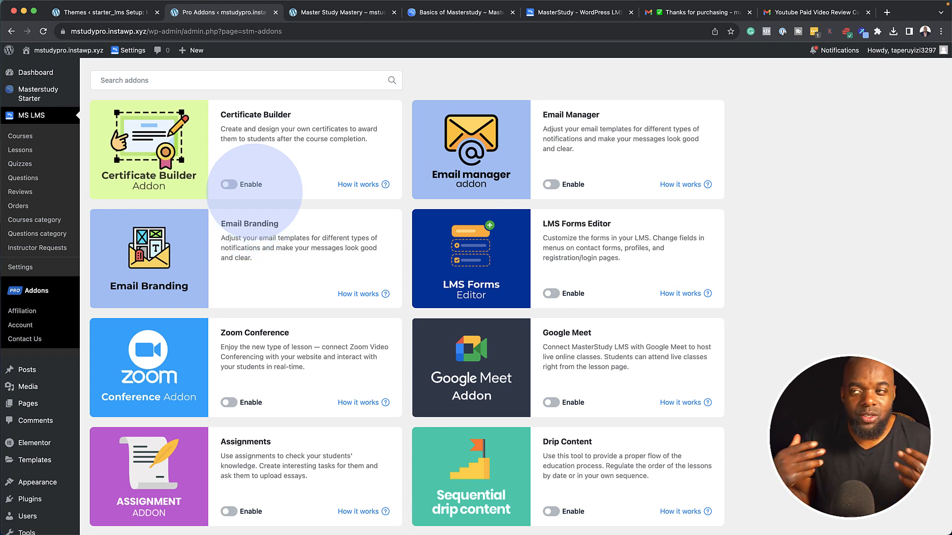
click(231, 186)
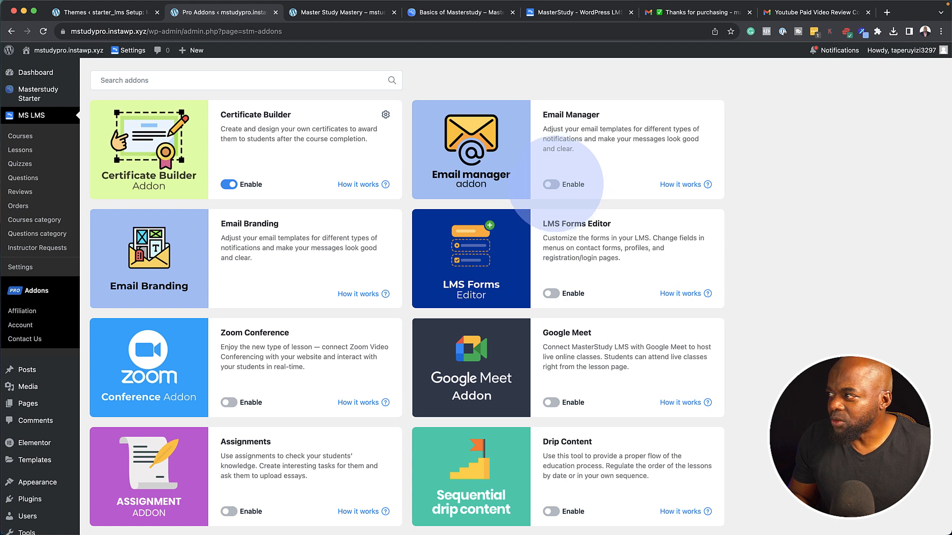
click(551, 184)
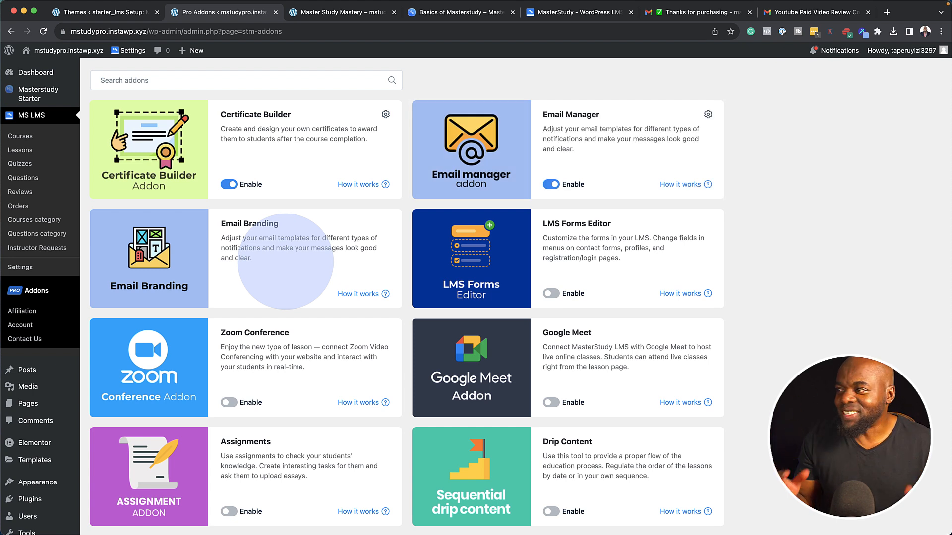
Step: Enable the Assignments and Drip Content addons
scroll(469, 265, down, 1)
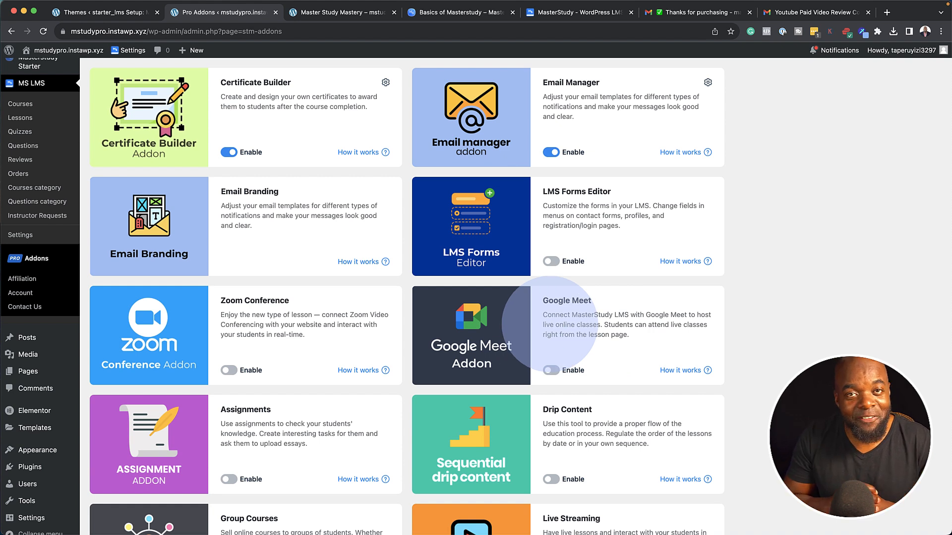
scroll(550, 317, down, 2)
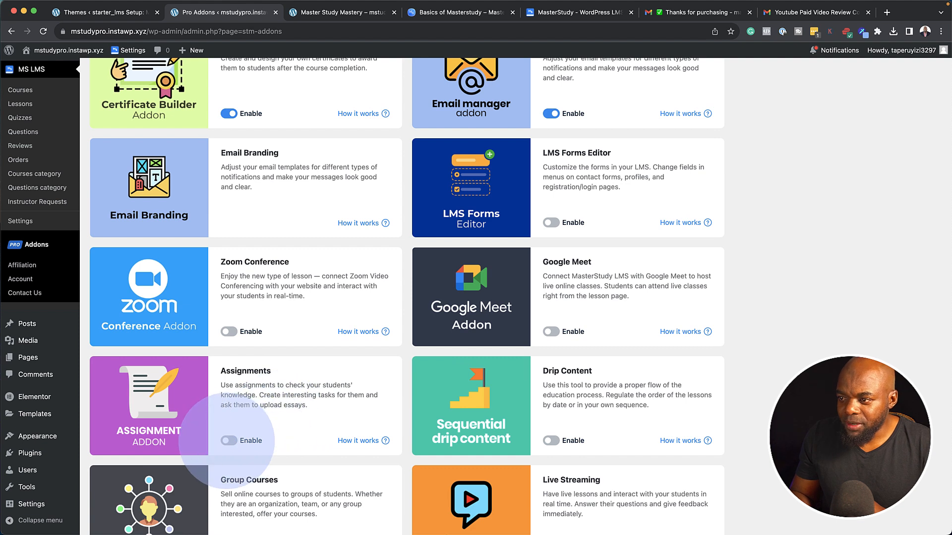
click(230, 440)
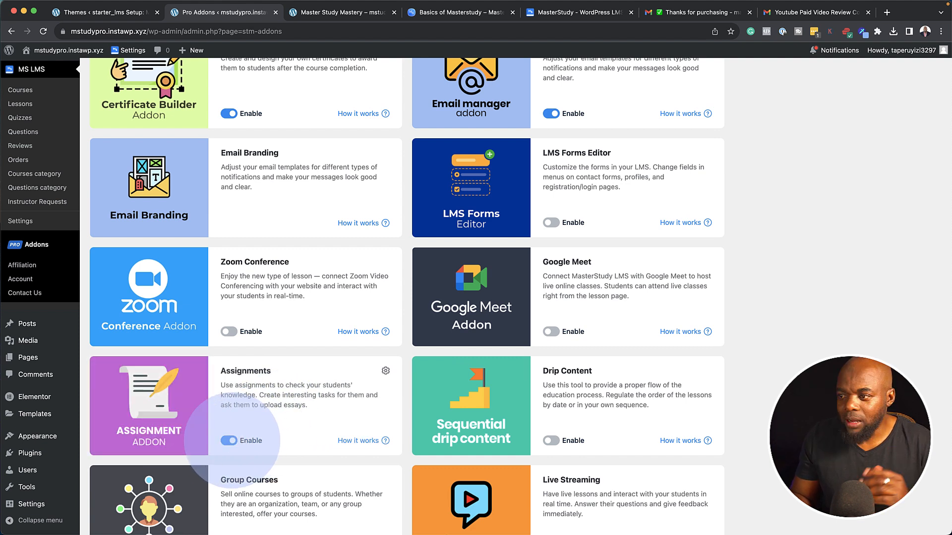
scroll(232, 440, down, 1)
scroll(232, 439, down, 1)
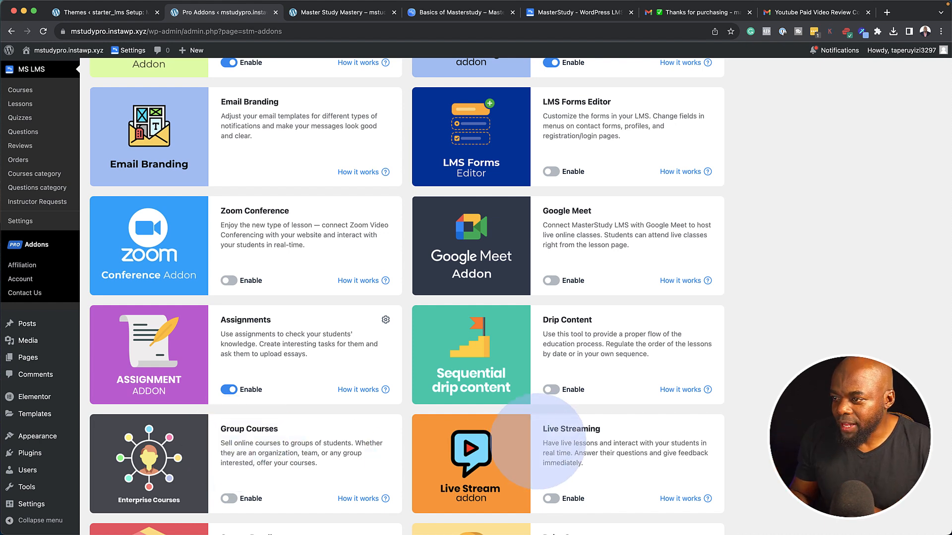
click(554, 390)
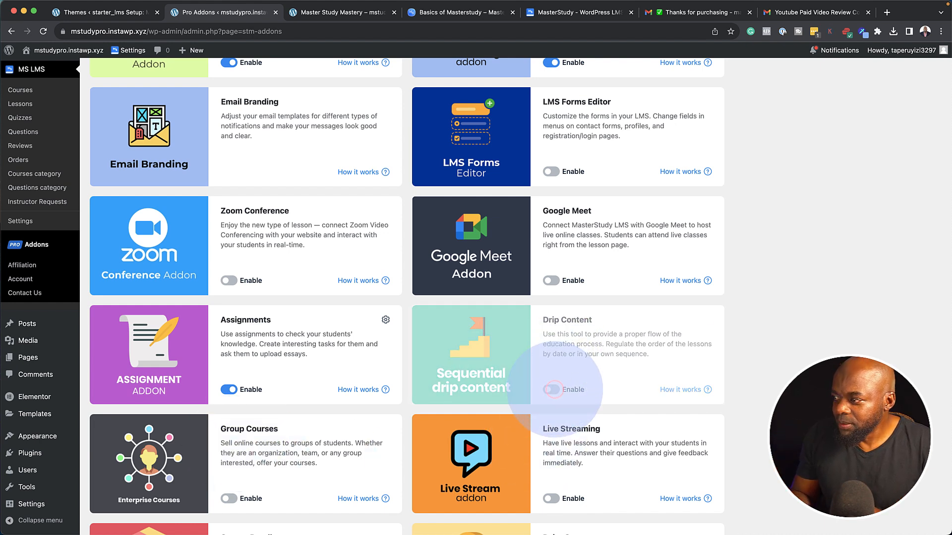
Step: Enable the Point System and Media File Manager addons
scroll(214, 495, down, 3)
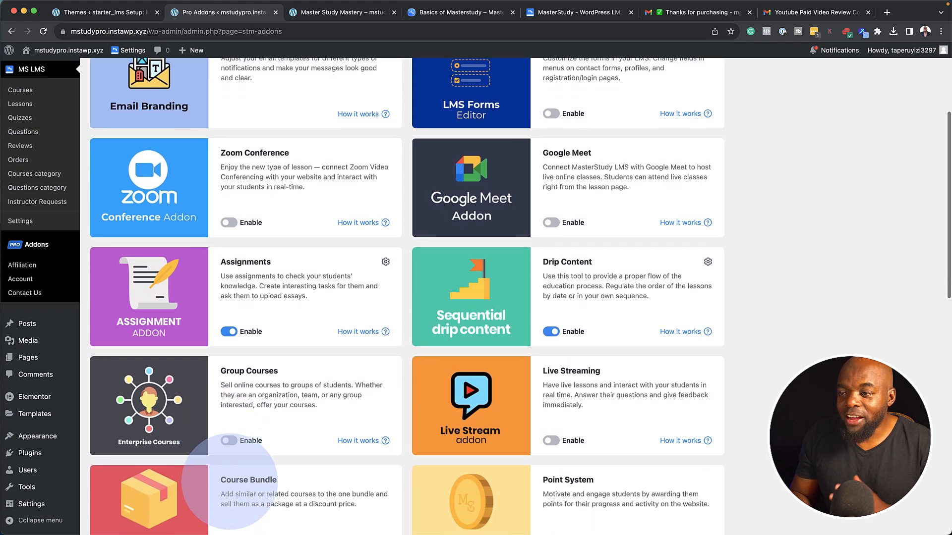
scroll(229, 482, down, 2)
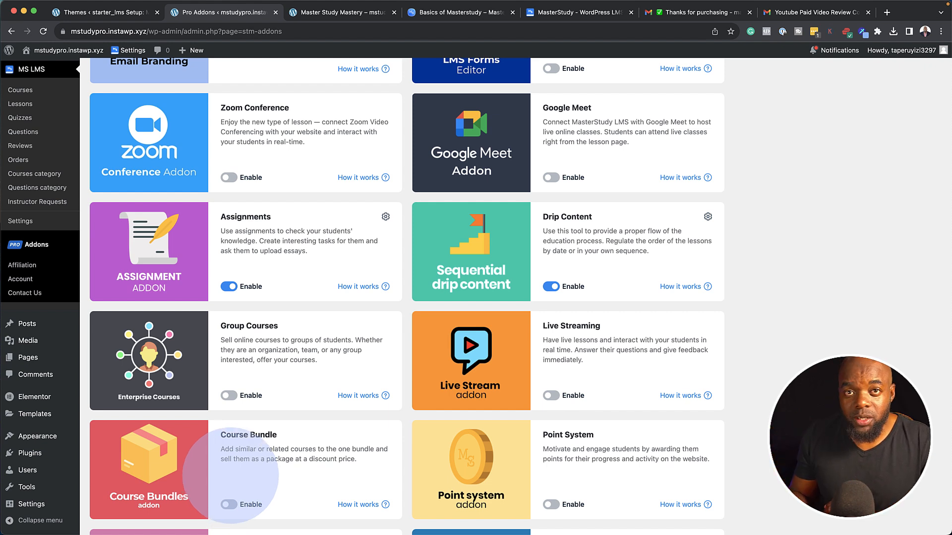
scroll(231, 473, down, 2)
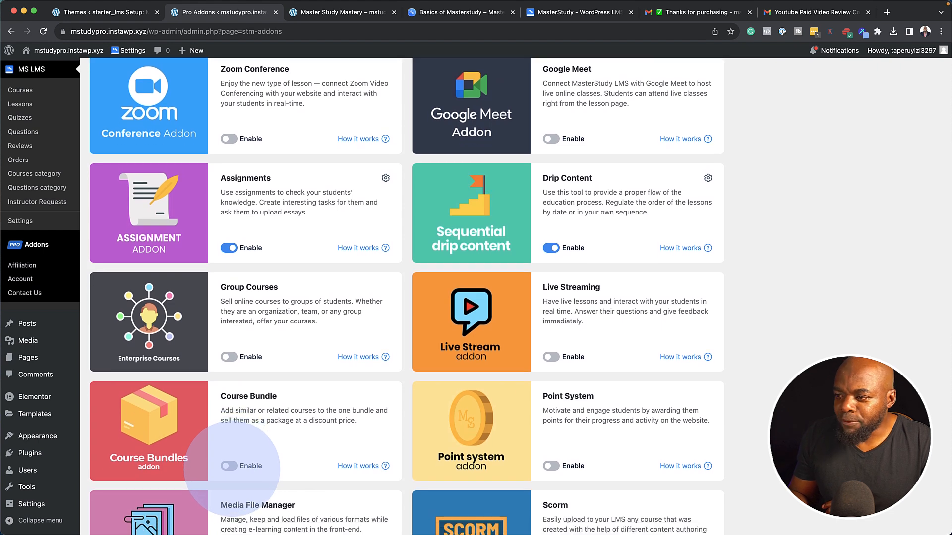
scroll(231, 468, down, 2)
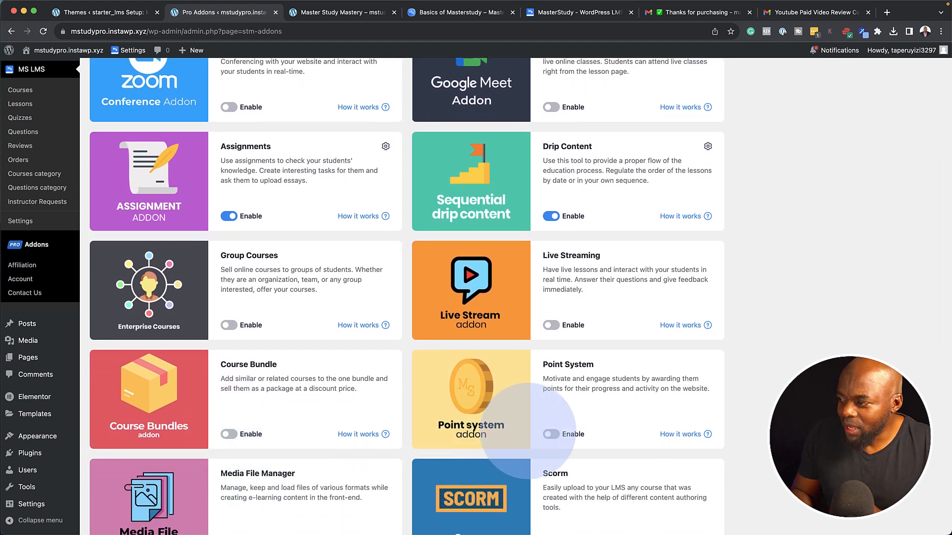
click(552, 434)
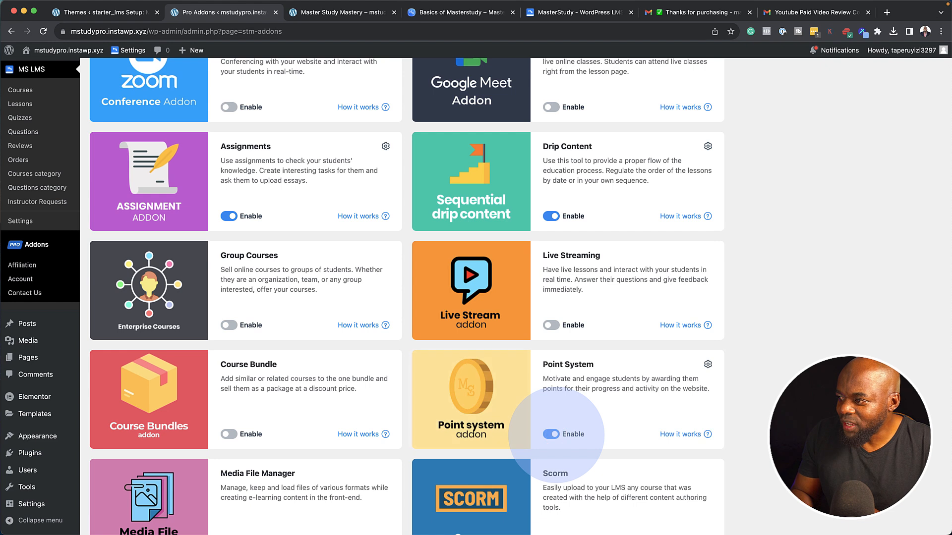
scroll(333, 440, down, 3)
scroll(333, 439, down, 1)
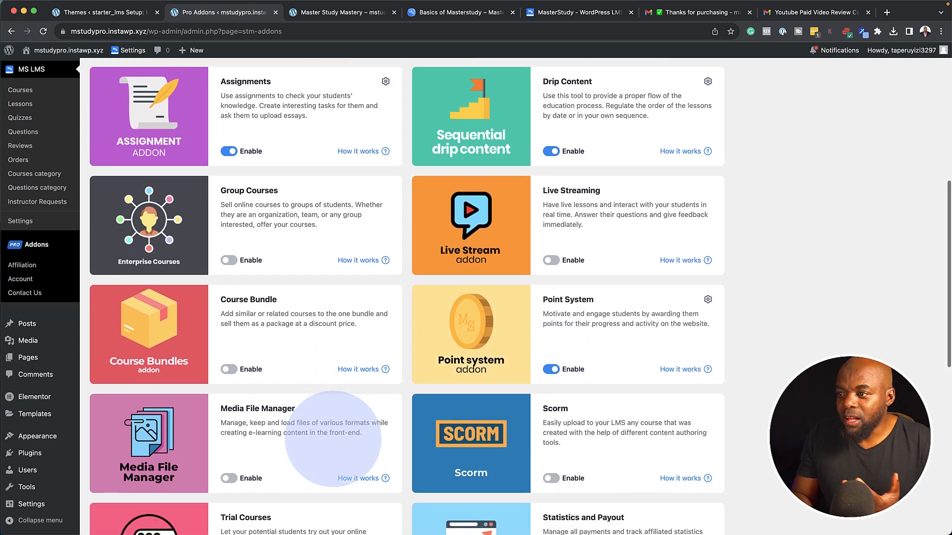
click(230, 479)
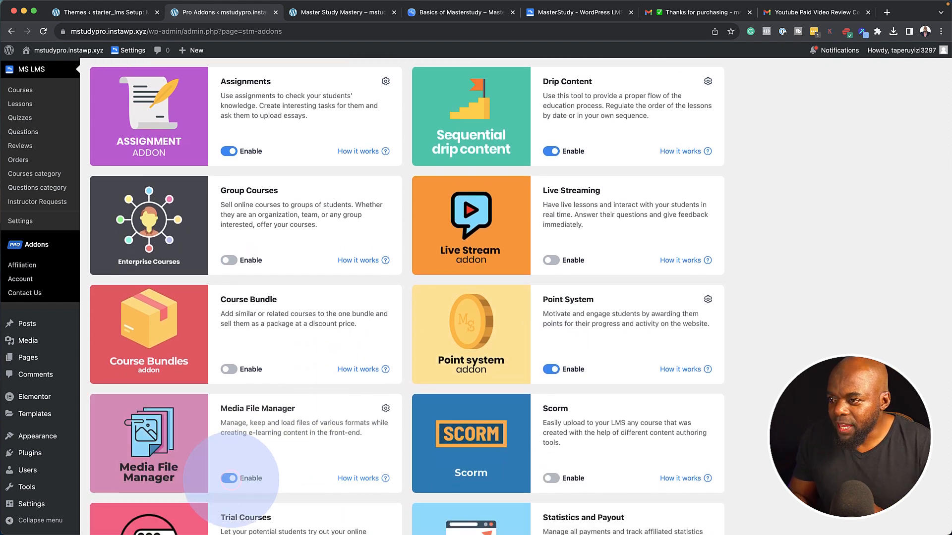
Step: Enable the Statistics and Payout and Trial Courses addons
scroll(318, 476, down, 4)
scroll(311, 465, down, 5)
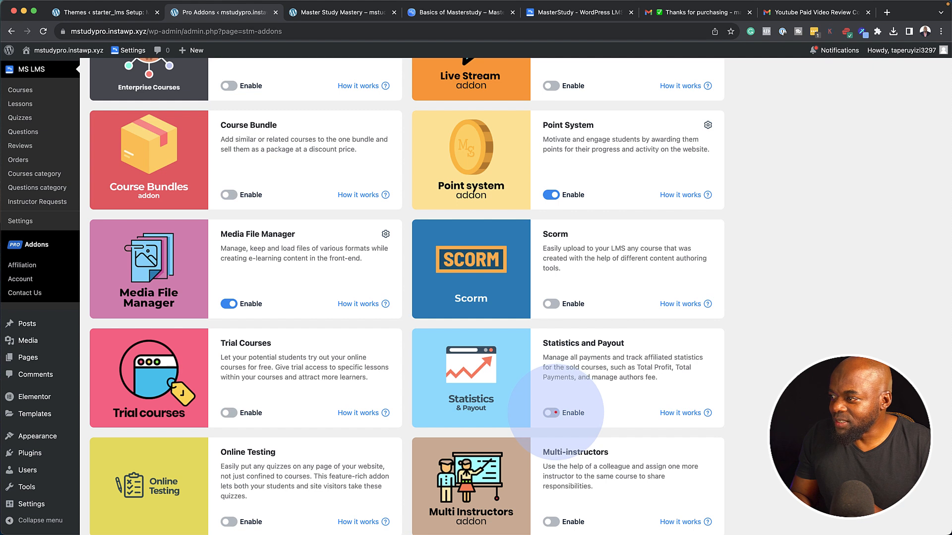
click(551, 413)
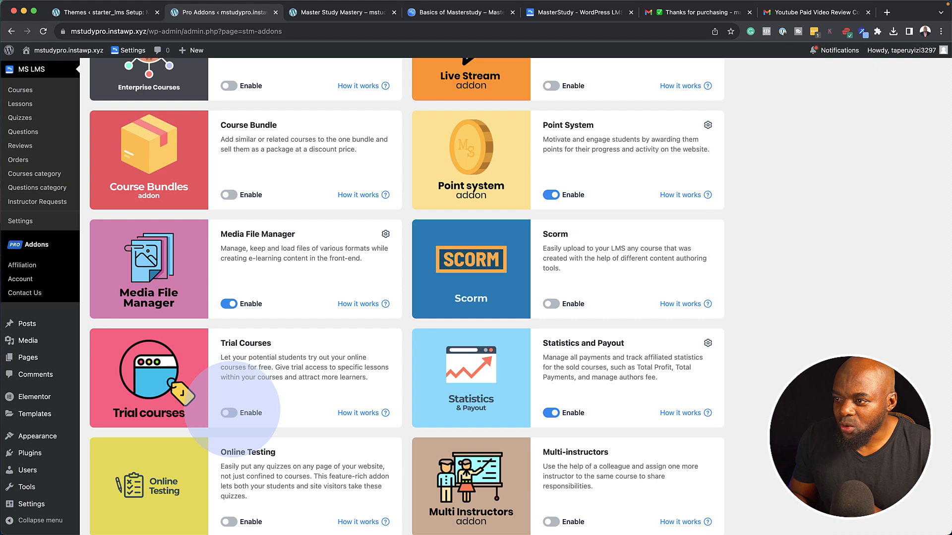
click(230, 413)
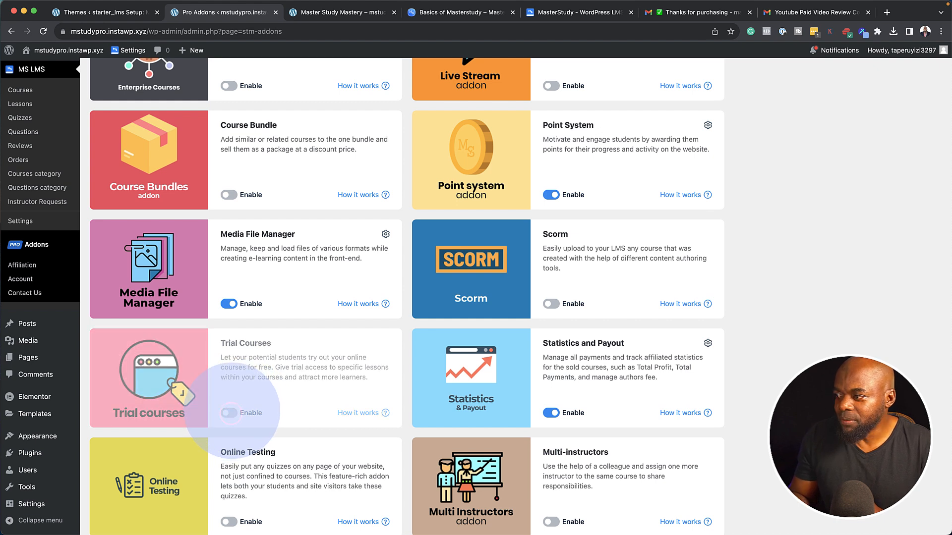
Step: Enable the Prerequisites and The Gradebook addons at the end of the addon list
scroll(238, 412, down, 3)
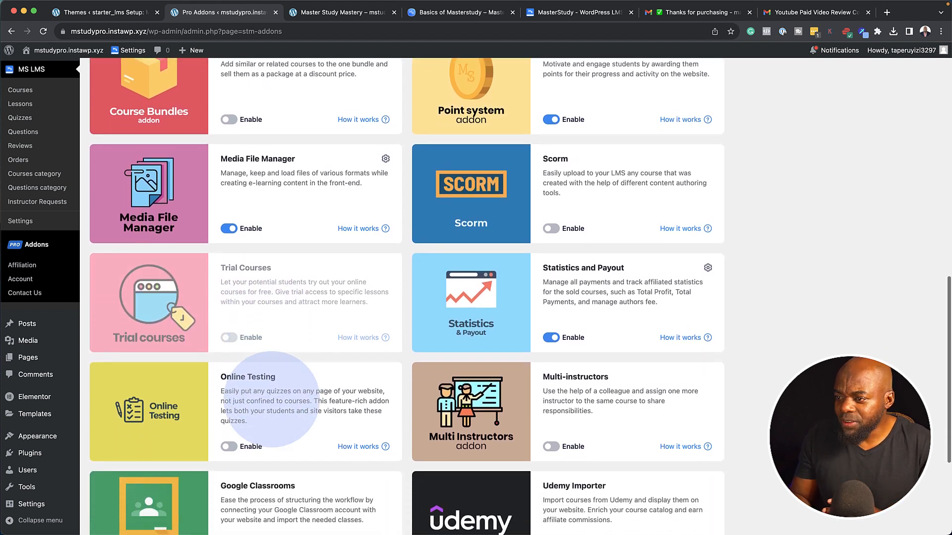
scroll(272, 399, down, 5)
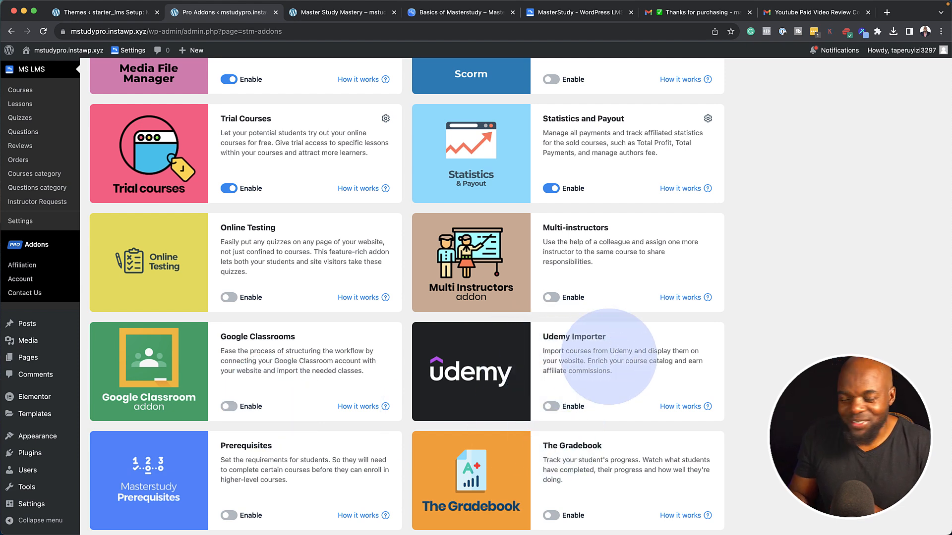
scroll(482, 440, down, 2)
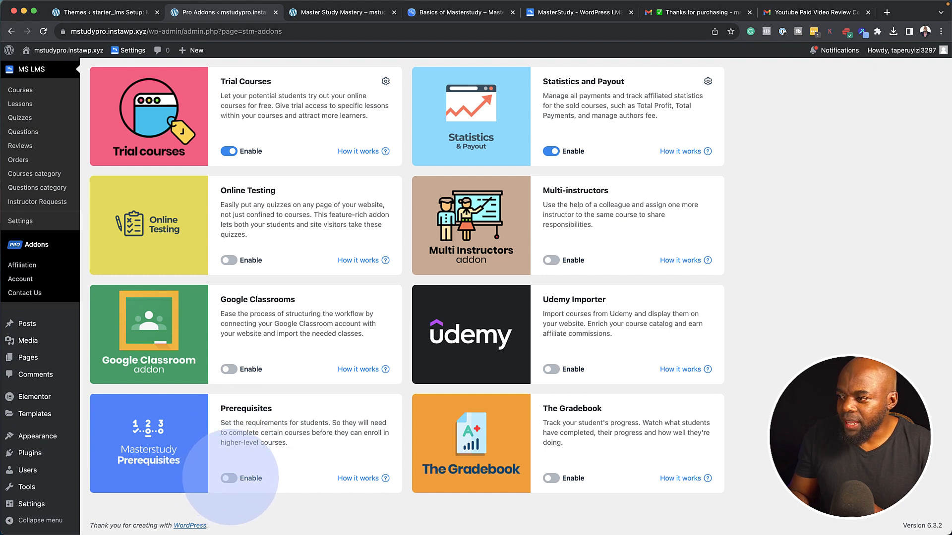
click(228, 479)
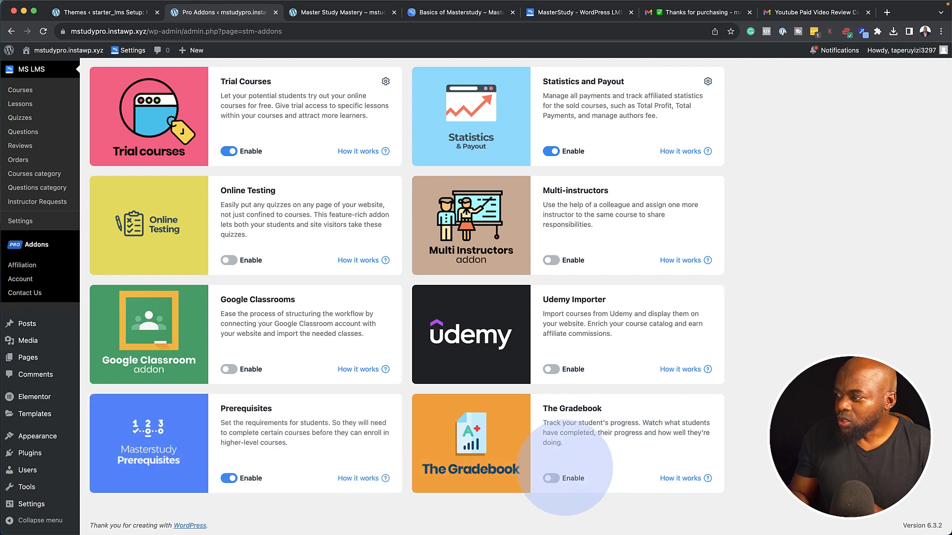
click(551, 478)
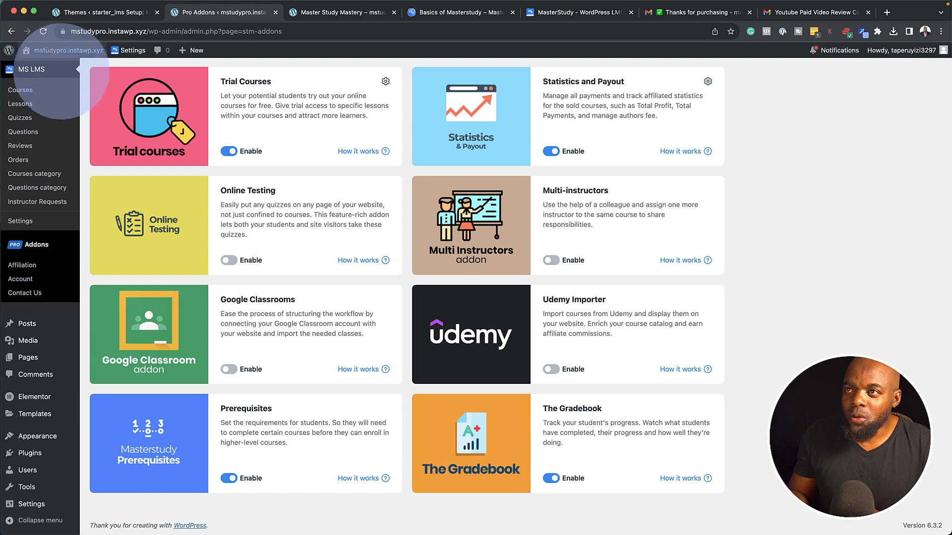
Step: Open the Master Study Mastery course from the MS LMS course list in the Course Builder
click(29, 91)
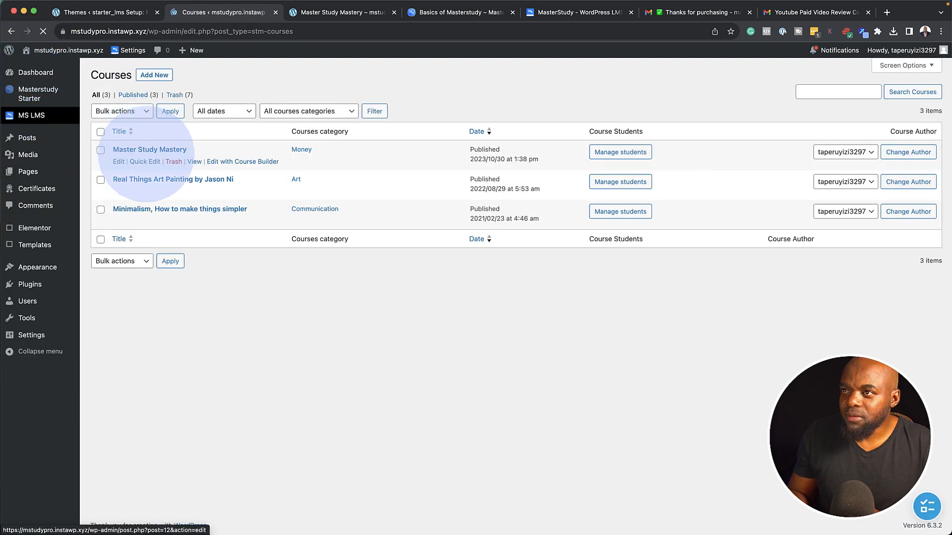
click(146, 150)
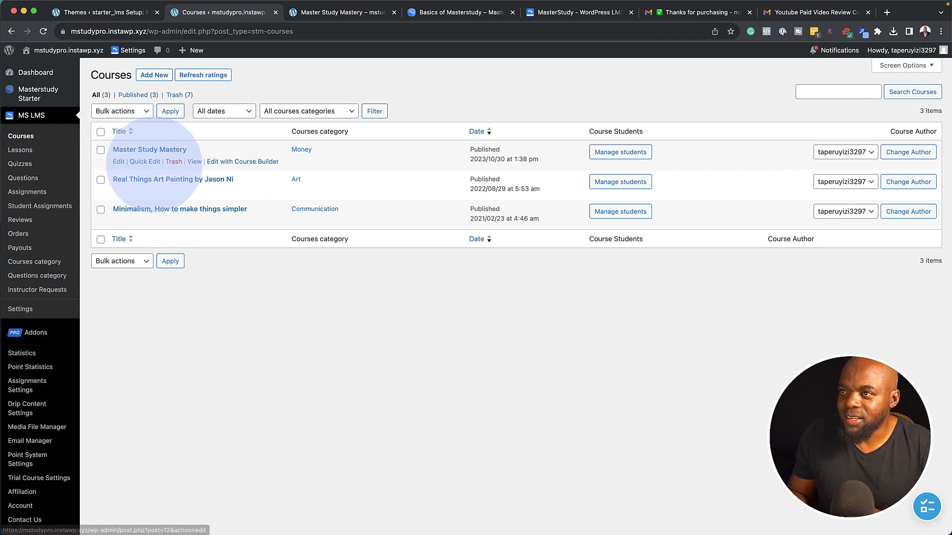
click(119, 162)
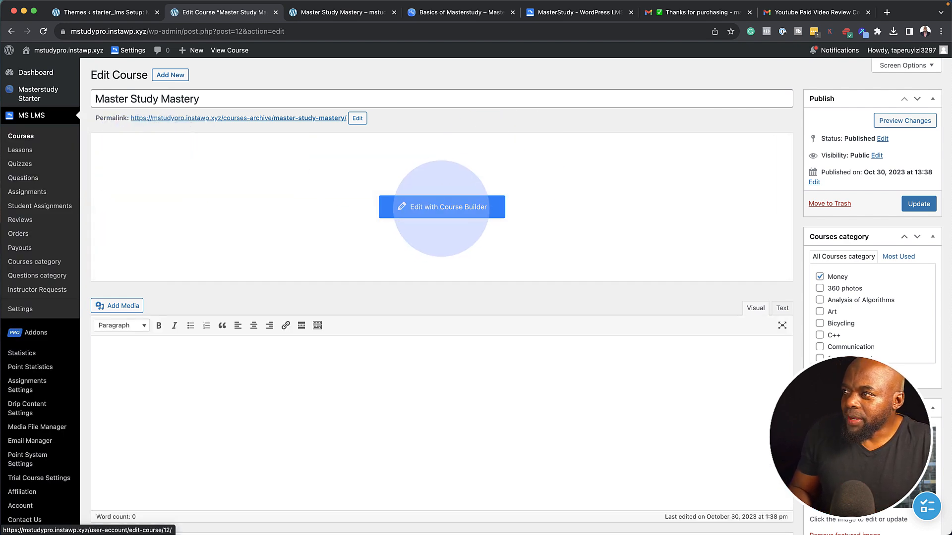
click(462, 208)
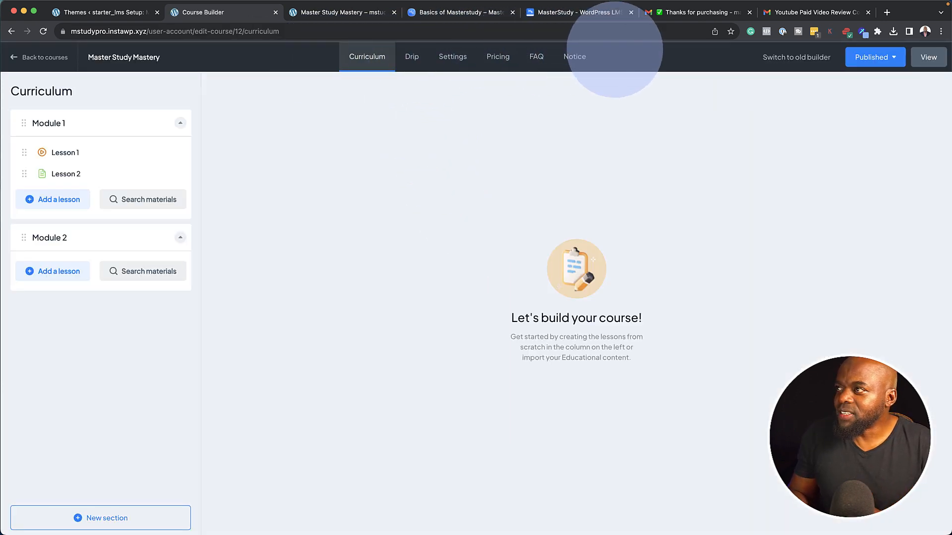
Step: Create two drip content dependencies for the course and place Lesson 1 in the first one
click(410, 56)
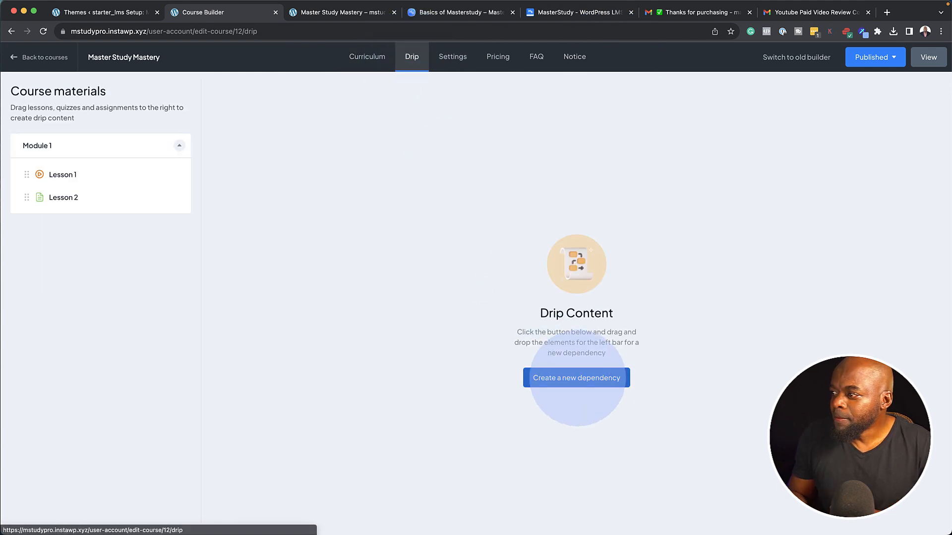
click(585, 378)
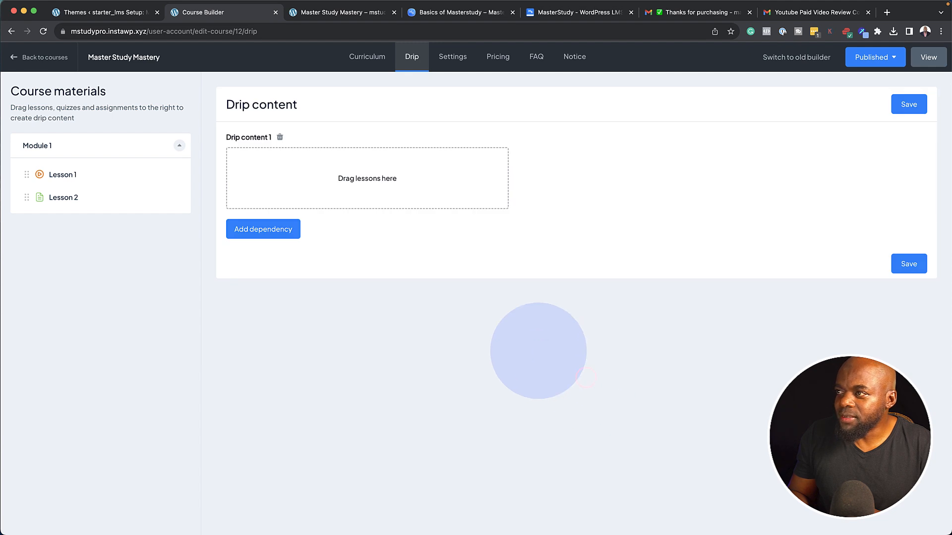
click(273, 229)
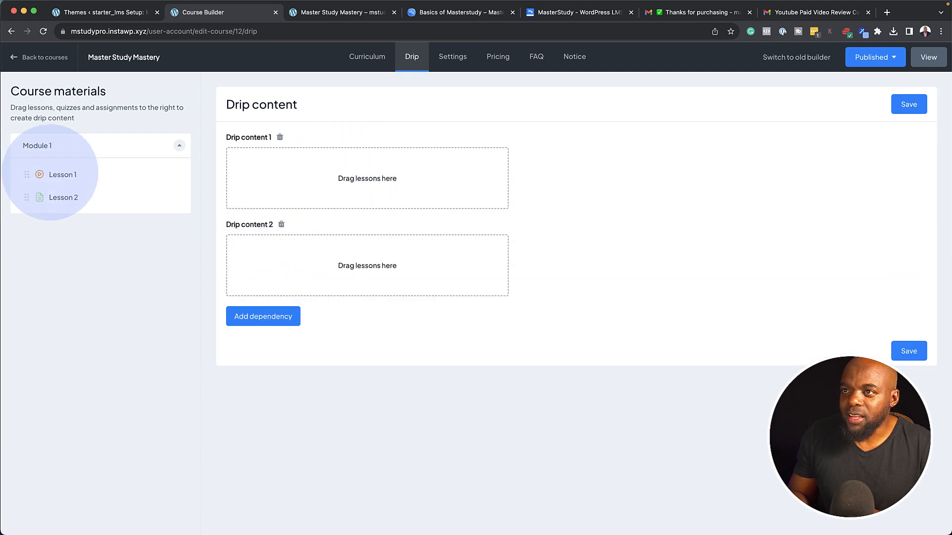
drag(31, 174, 320, 169)
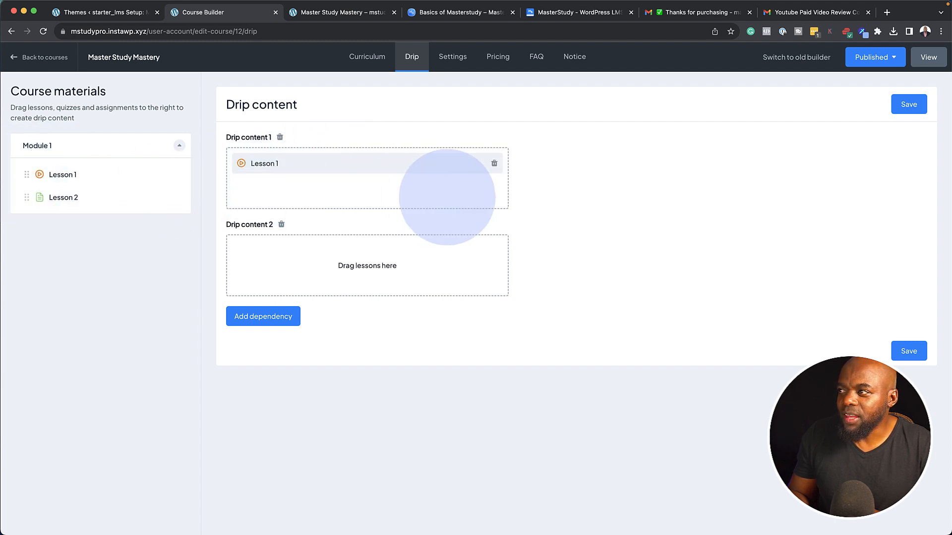
Step: Open the course's main settings and examine the fields from the course name down to the course status options
click(442, 70)
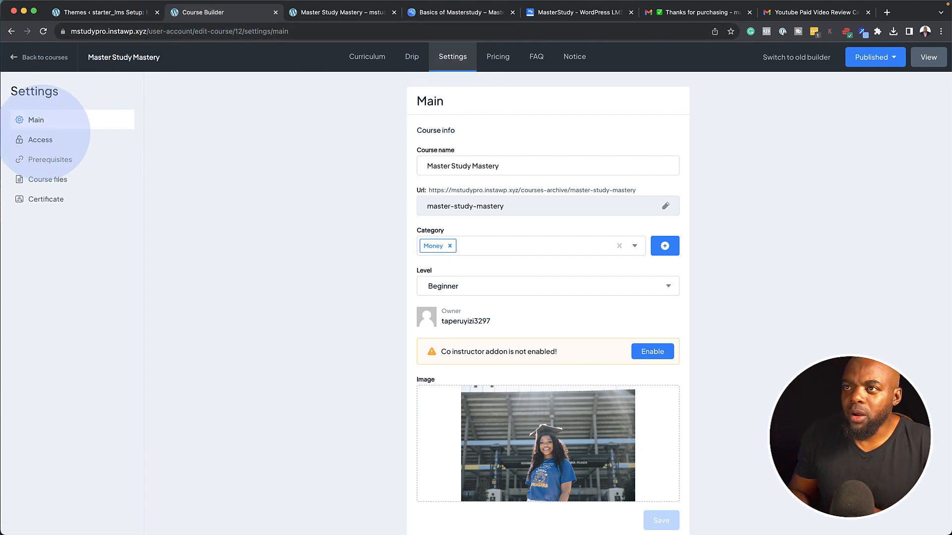
click(511, 165)
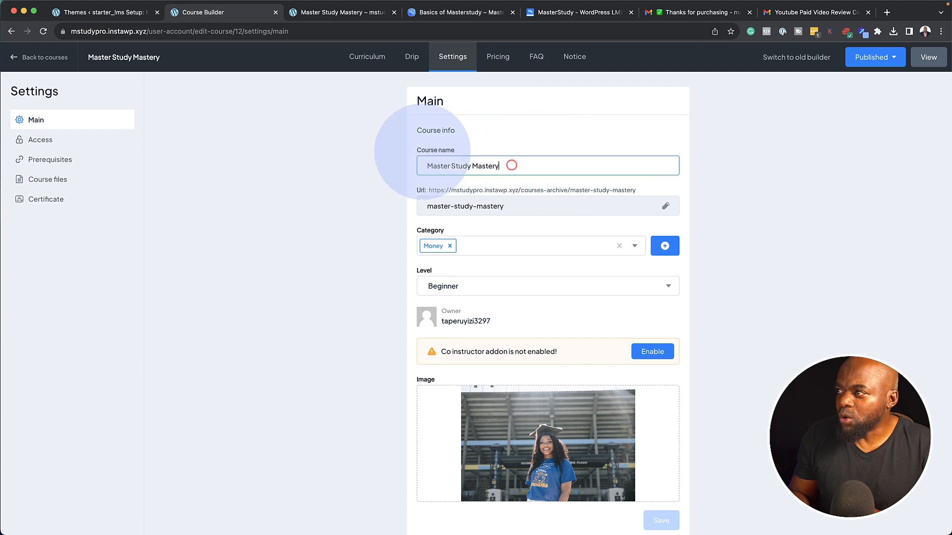
scroll(450, 251, down, 3)
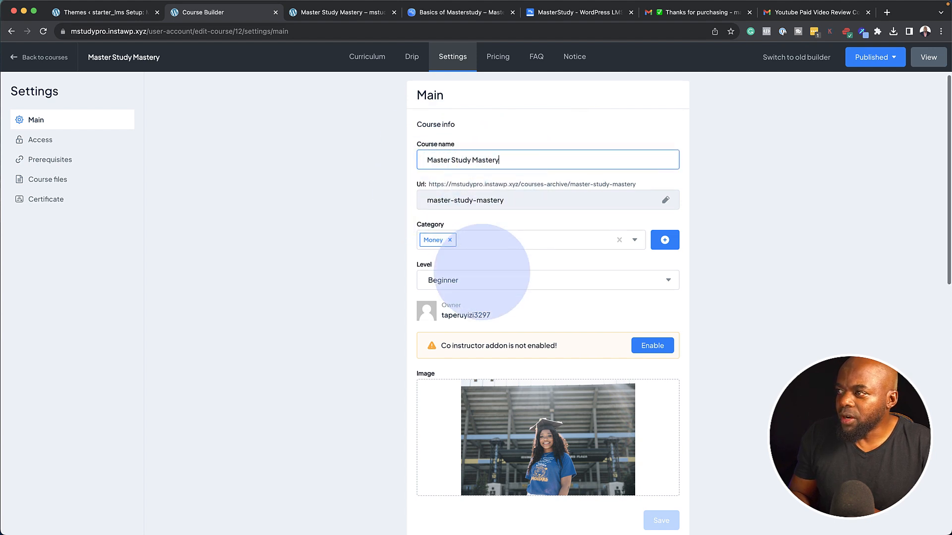
scroll(509, 337, down, 10)
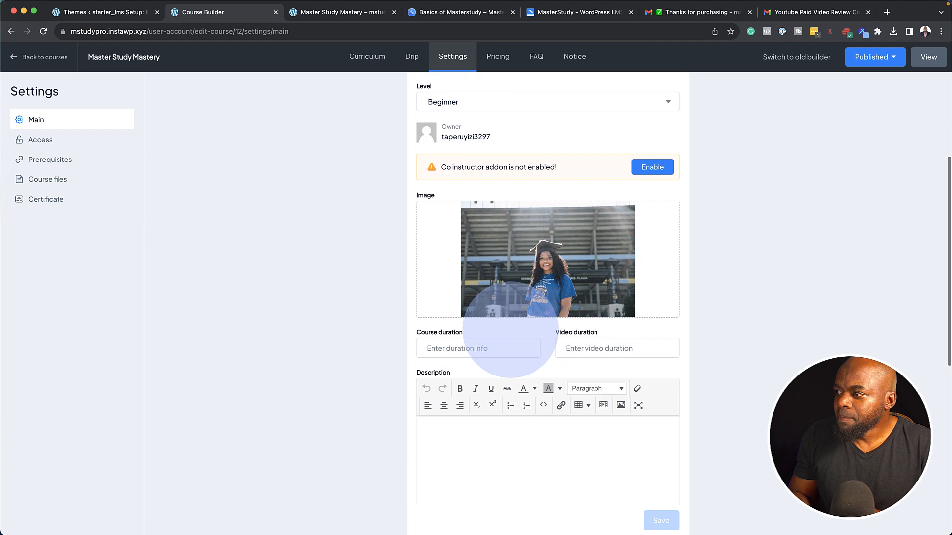
scroll(509, 327, down, 1)
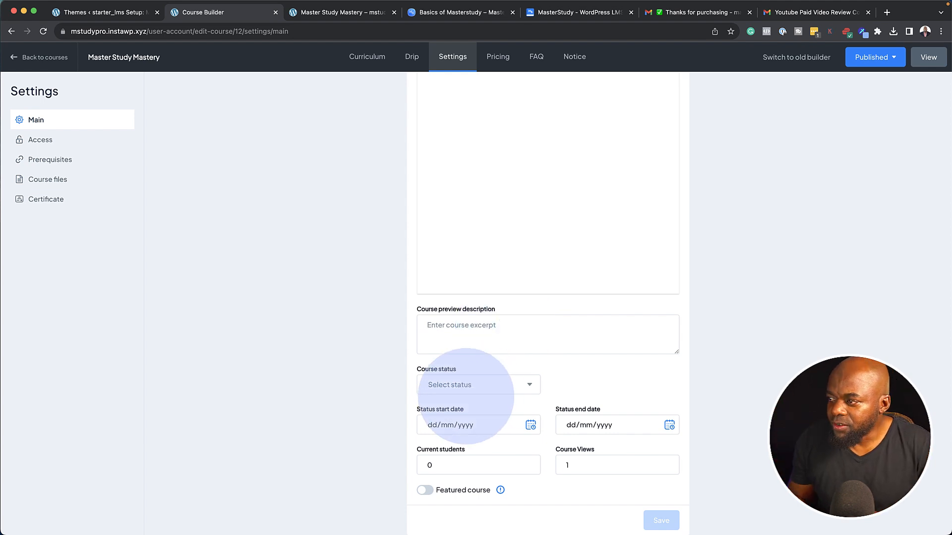
click(465, 385)
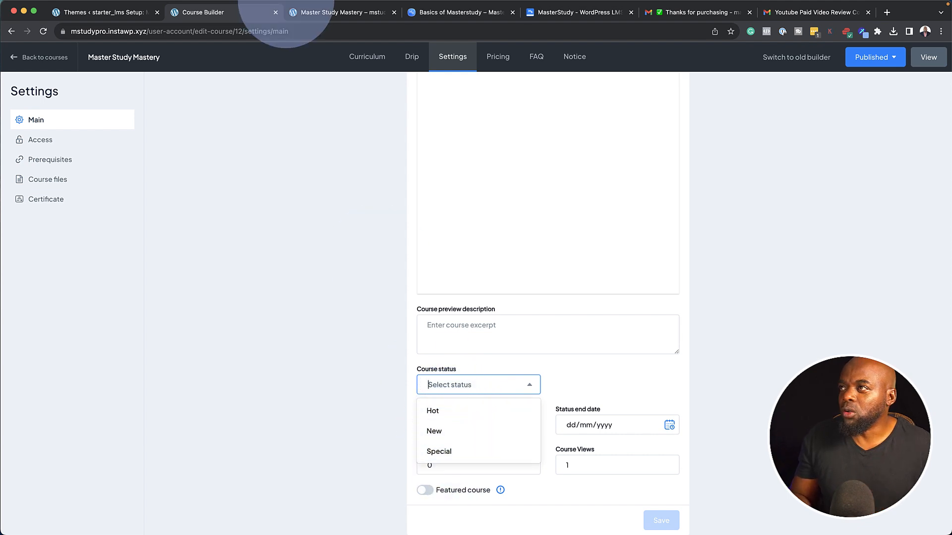
Step: Check the status badges on the courses under Popular Courses on the site's home page, and return to the Course Builder
click(352, 12)
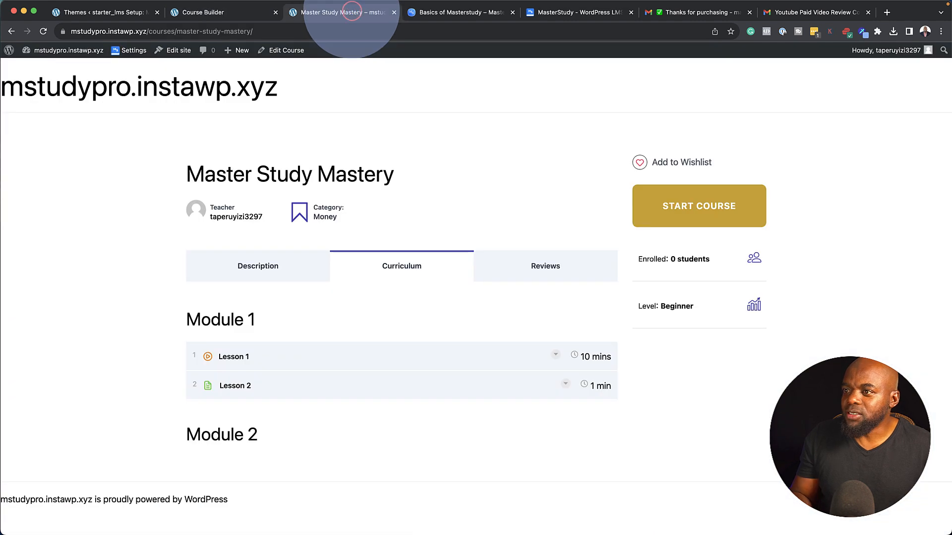
click(163, 85)
scroll(538, 379, down, 5)
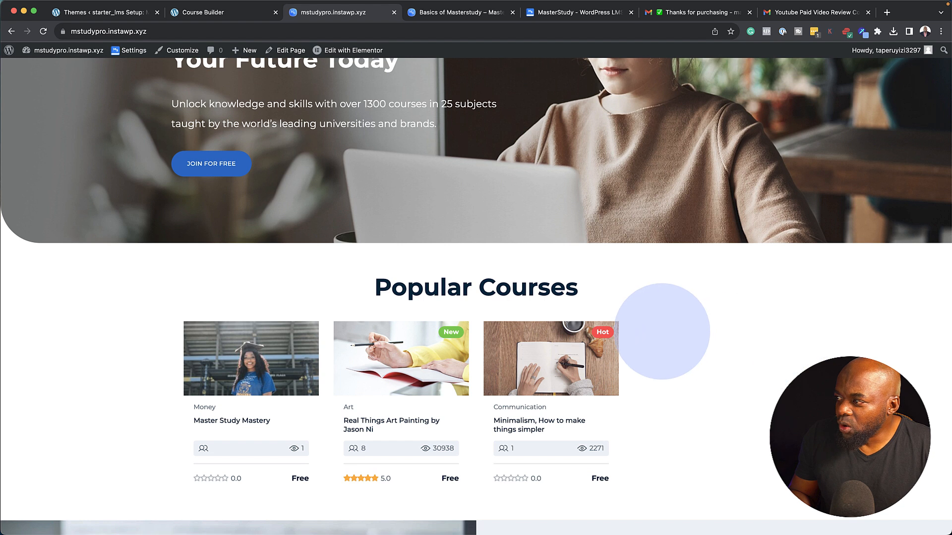
click(195, 14)
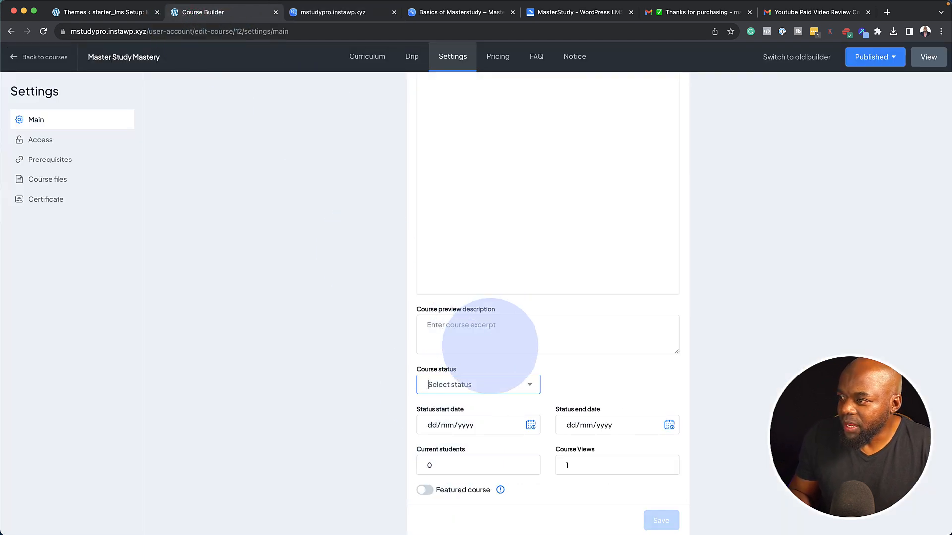
Step: Check the course status choices, set the status start date to 31/10/2023, and save the main settings
click(533, 385)
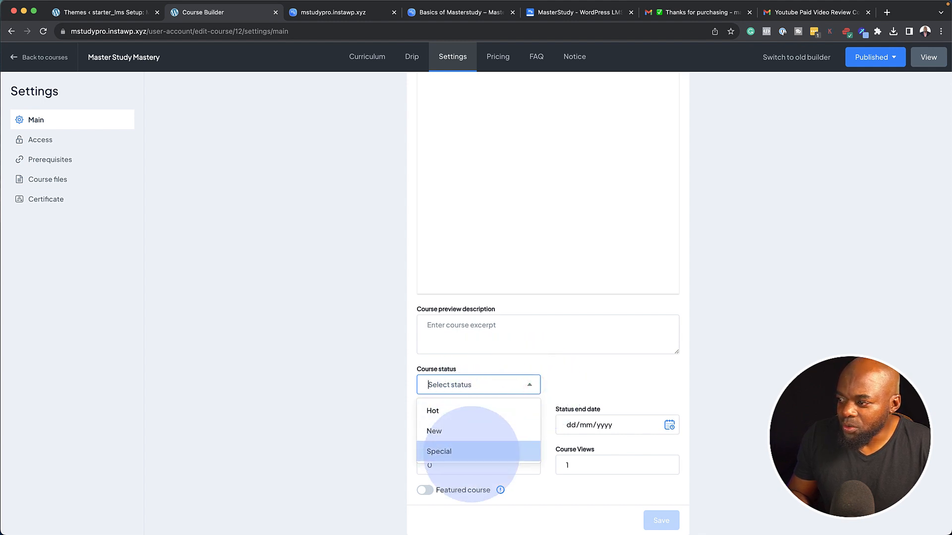
click(742, 379)
click(257, 13)
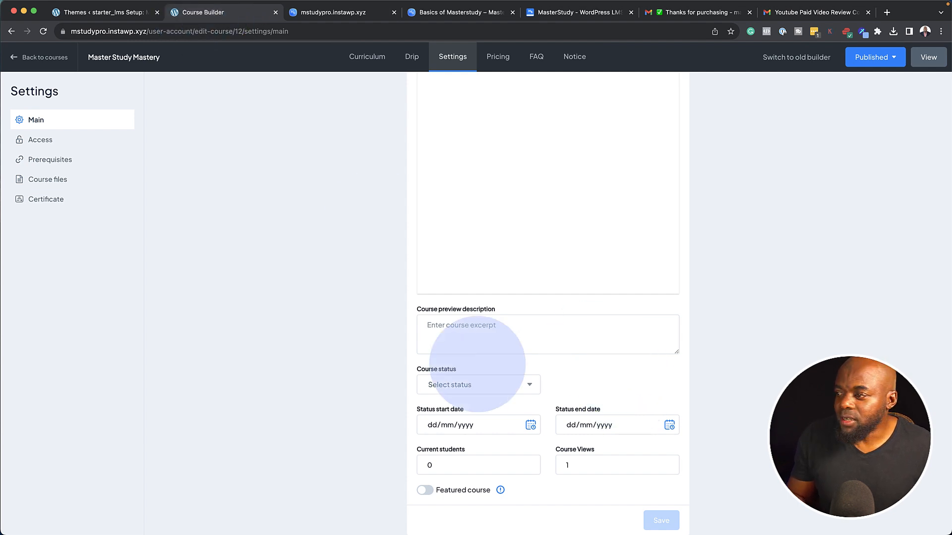
click(529, 424)
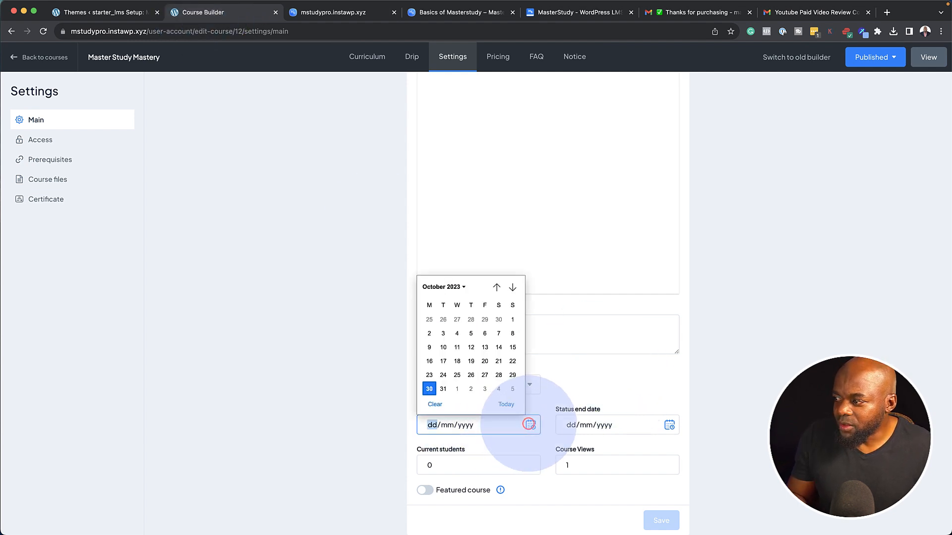
click(443, 388)
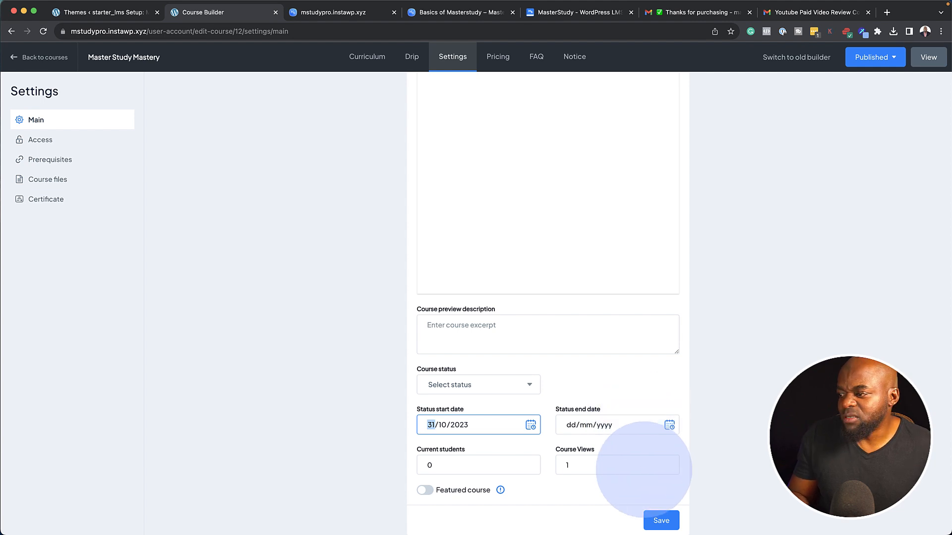
click(661, 521)
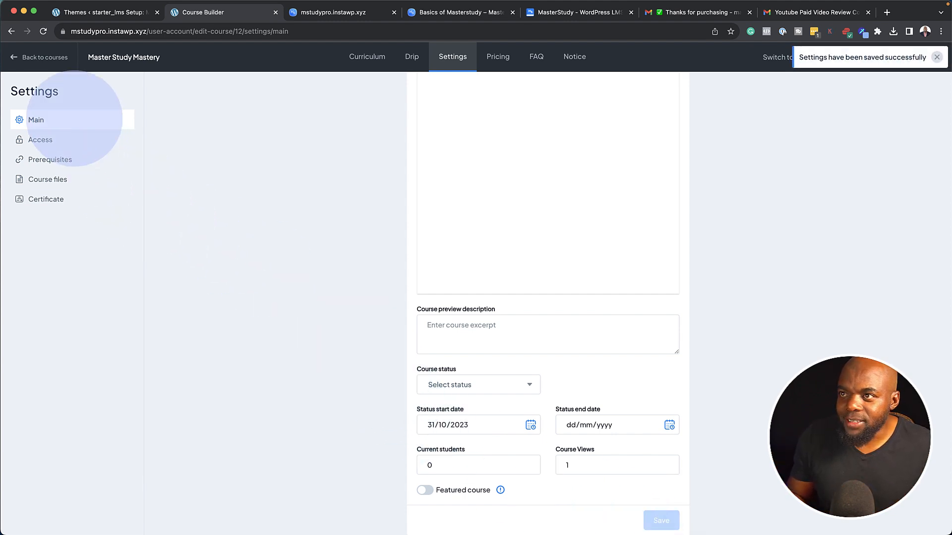
Step: Enable the time limit in the course's access settings with a course expiration of 7 days, and save
click(58, 137)
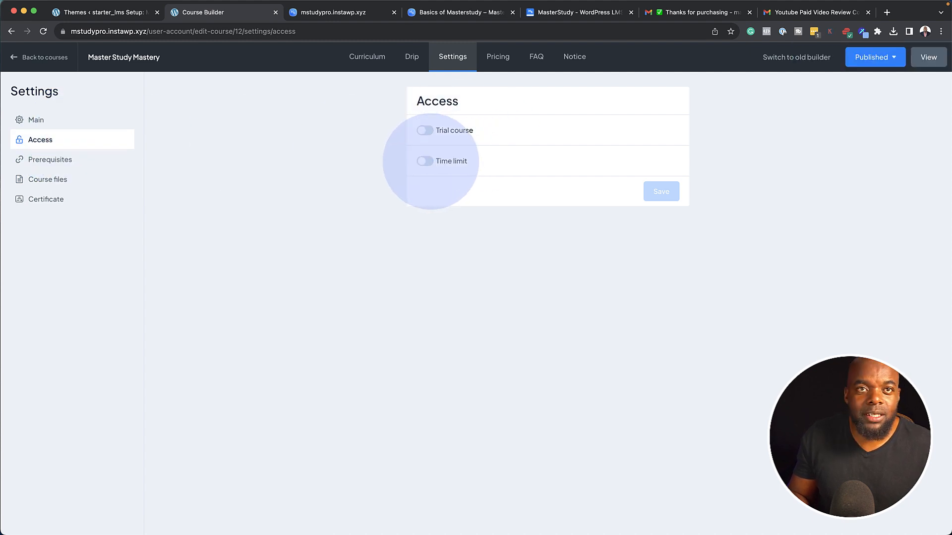
click(426, 161)
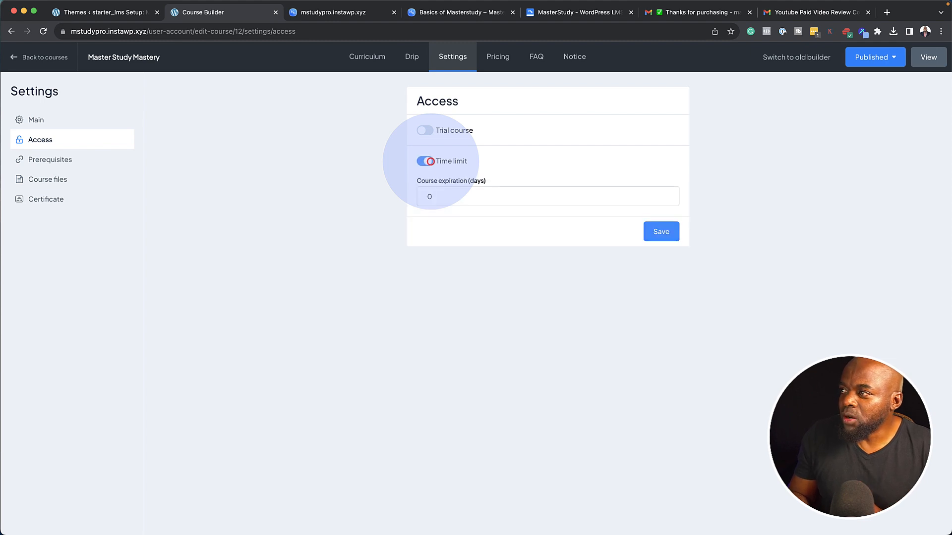
double_click(435, 195)
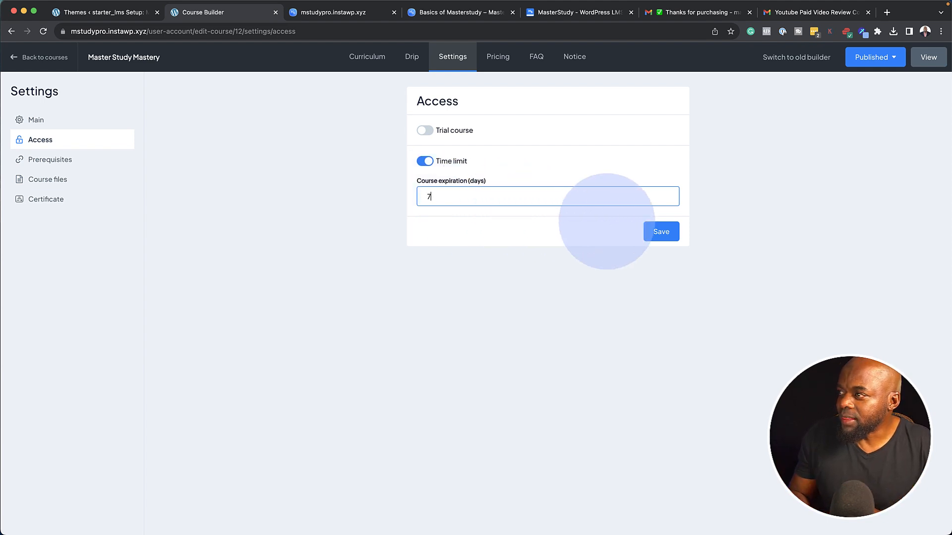
click(661, 232)
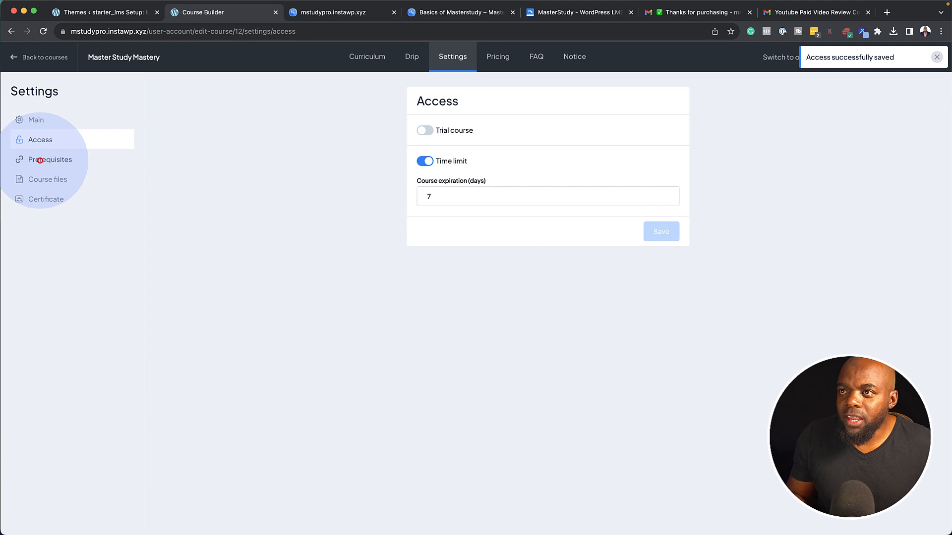
Step: Add the Real Things Art Painting course as a prerequisite for this course and save
click(39, 161)
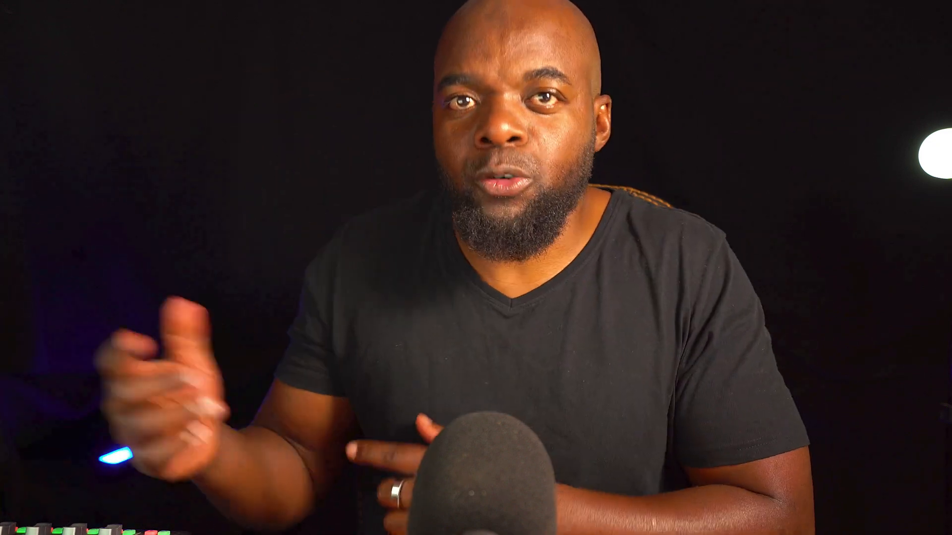
click(612, 197)
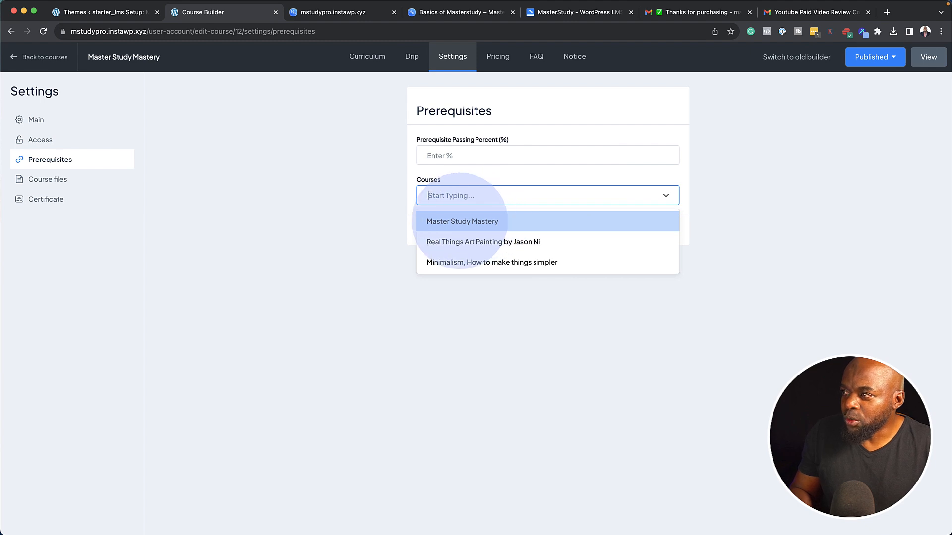
click(480, 241)
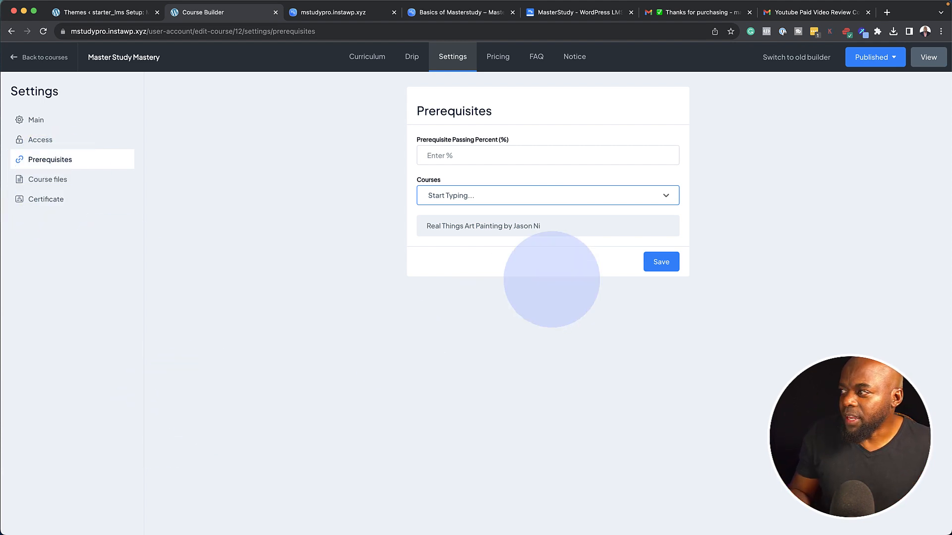
click(661, 262)
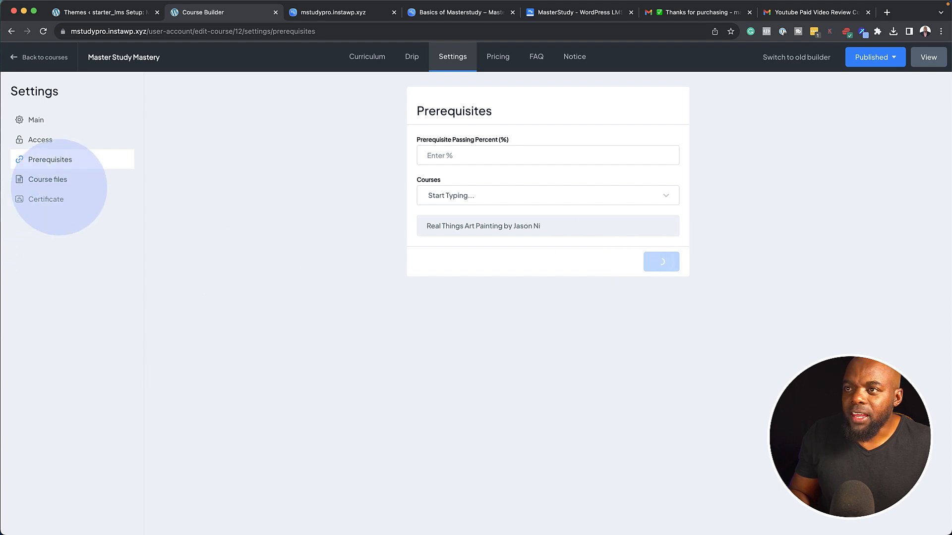
Step: View the course files settings, and assign the Demo 1 certificate to the course and save it
click(59, 181)
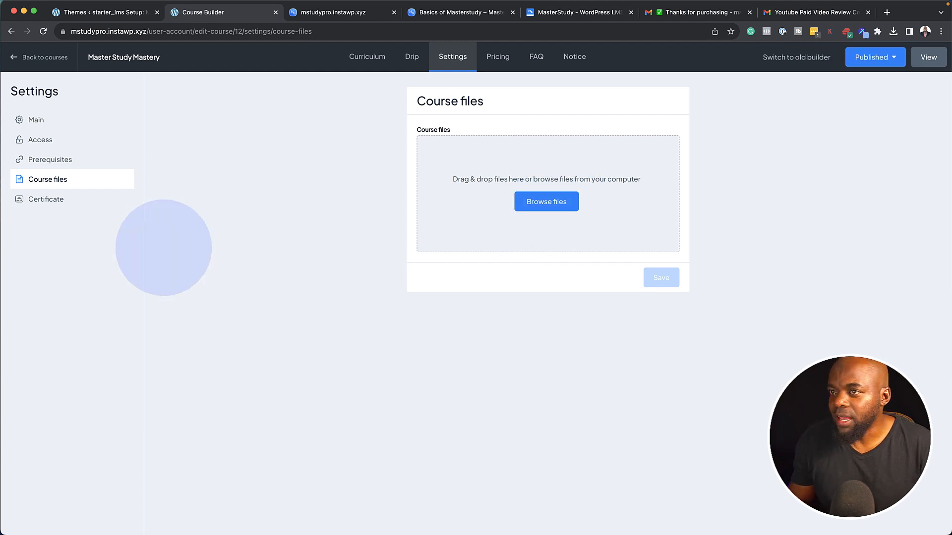
click(61, 200)
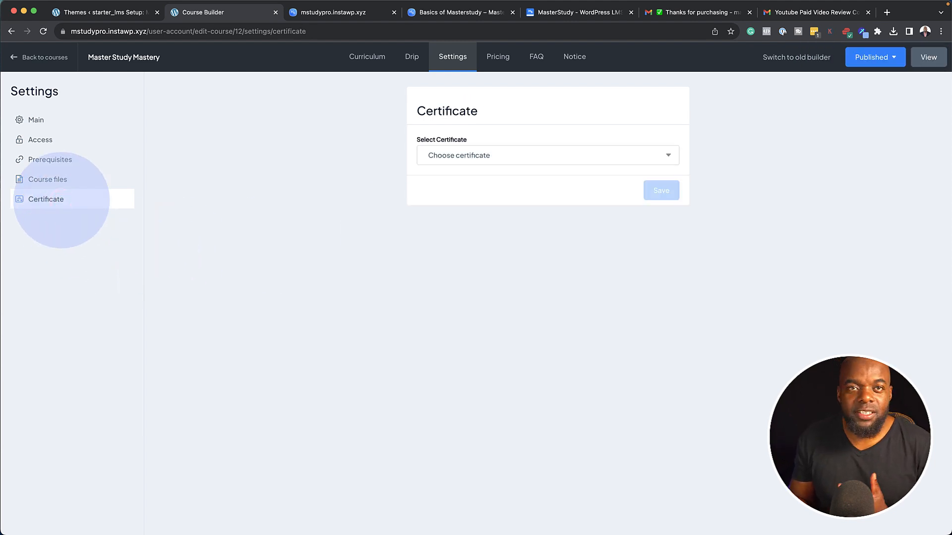
click(471, 155)
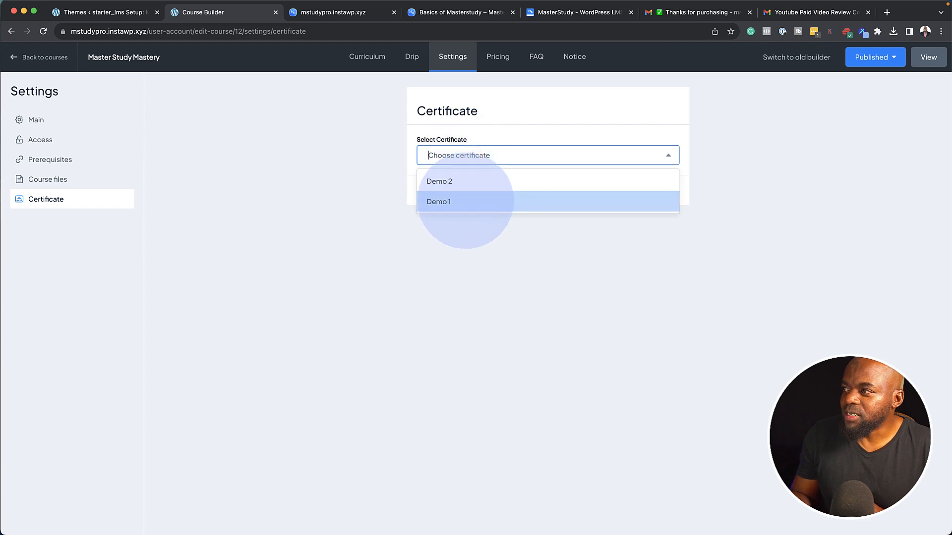
click(465, 201)
click(654, 191)
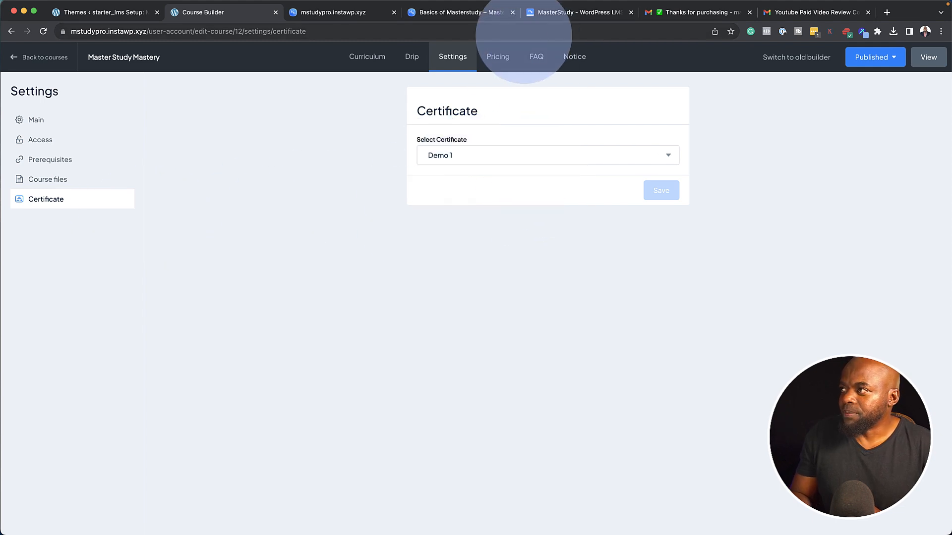
Step: Examine the course's pricing options, including the one-time purchase fields and the page for installing the Paid Membership Pro plugin
click(504, 57)
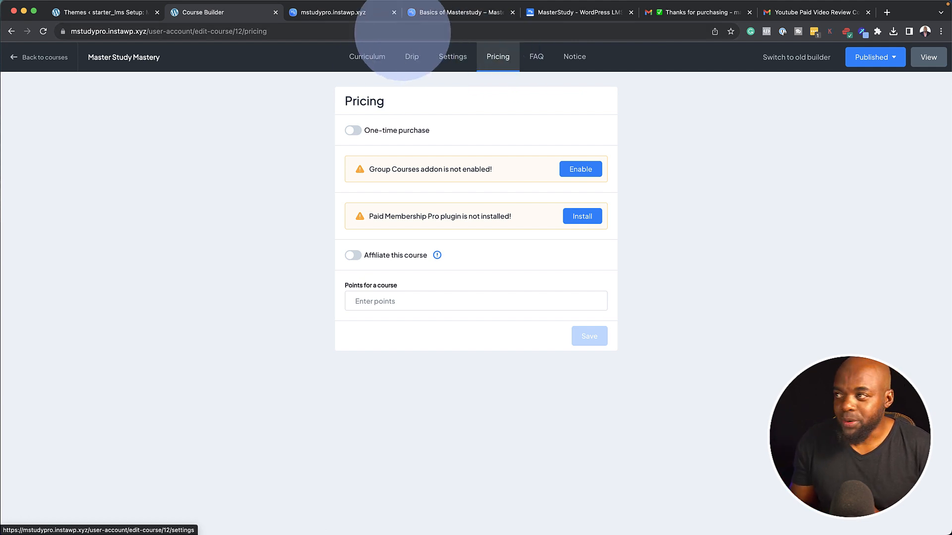
click(360, 131)
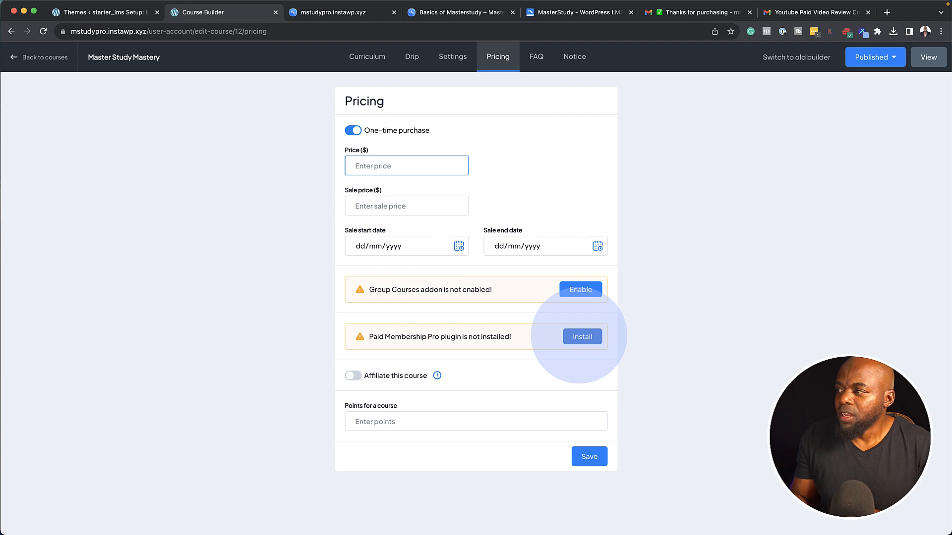
click(579, 336)
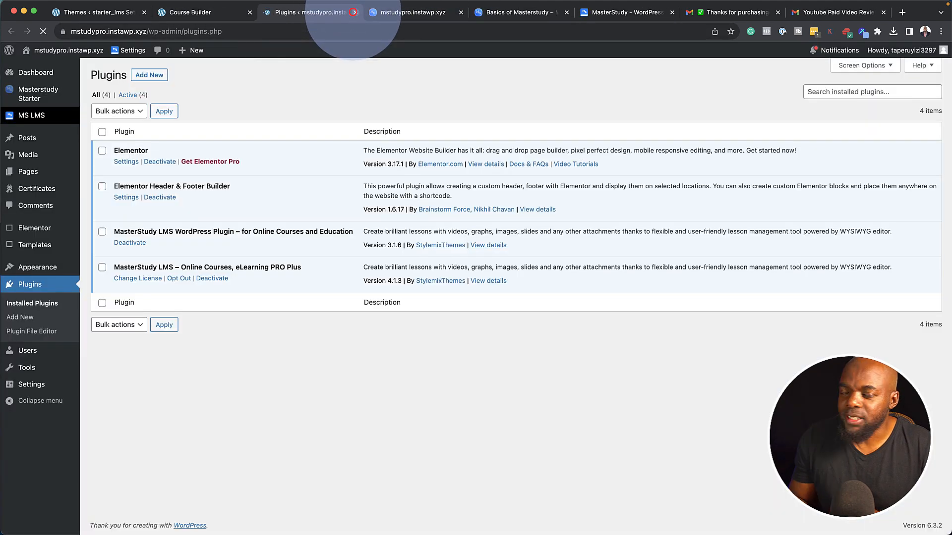
click(353, 12)
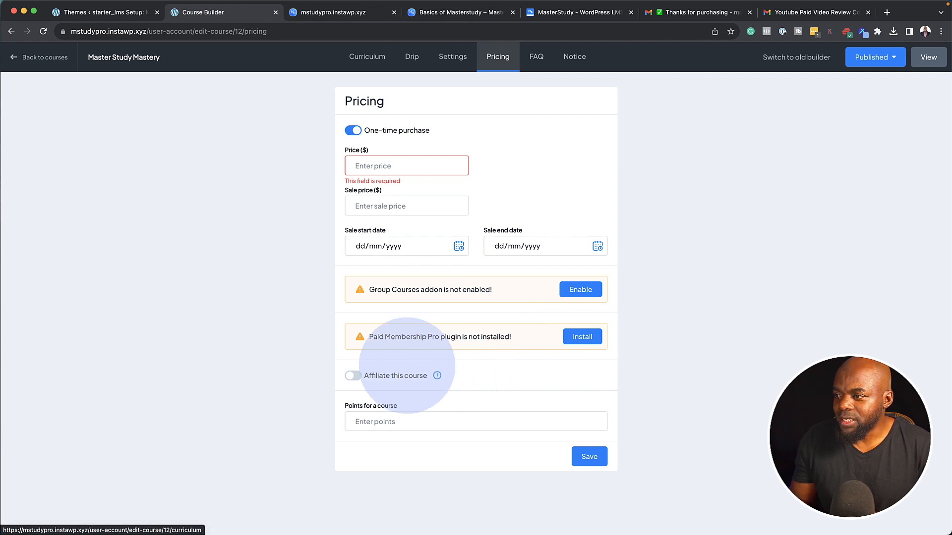
Step: View the course's FAQ and notice sections in the Course Builder
click(536, 56)
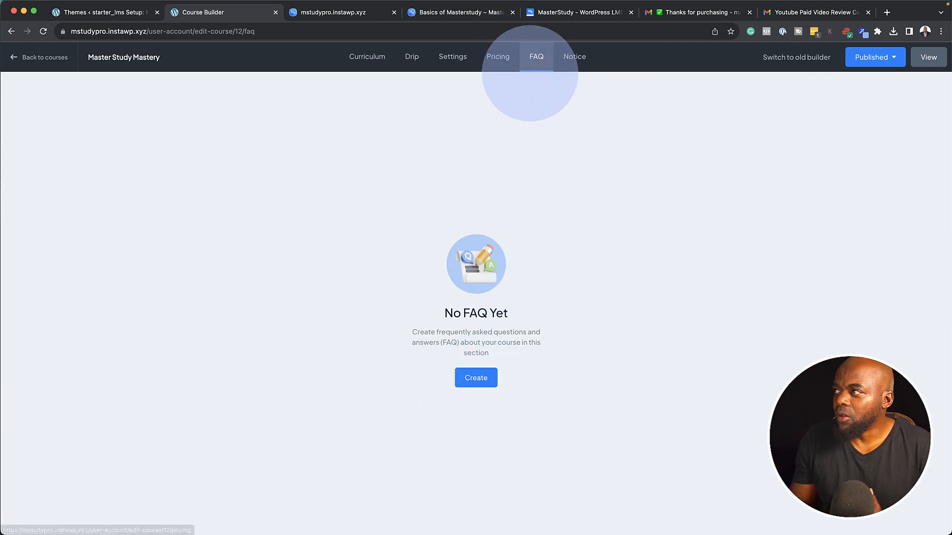
click(575, 57)
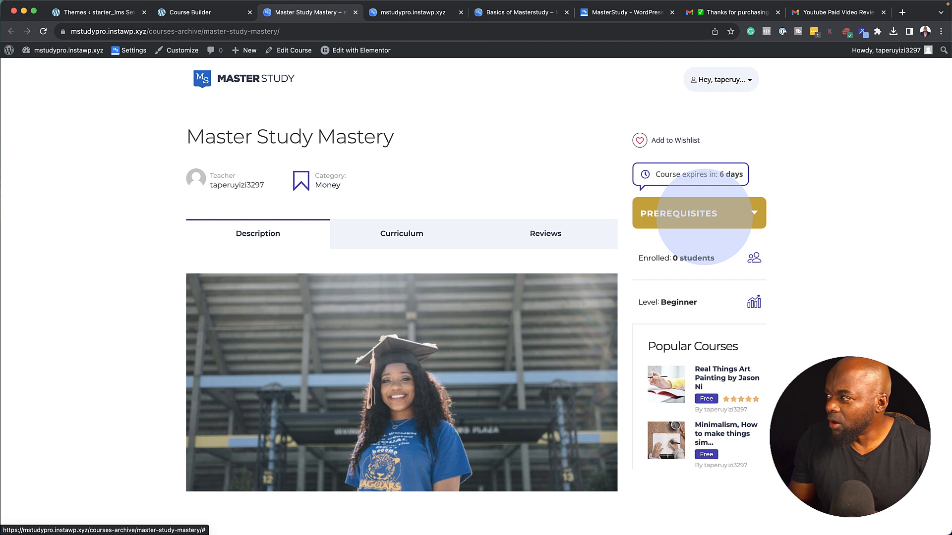
Step: Check the prerequisites, curriculum and reviews on the public page of the Master Study Mastery course
click(703, 217)
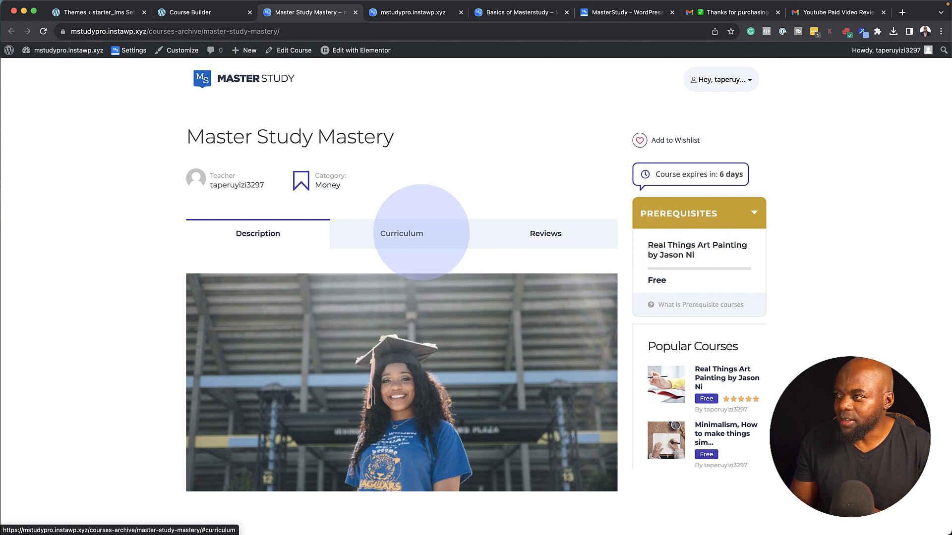
click(421, 233)
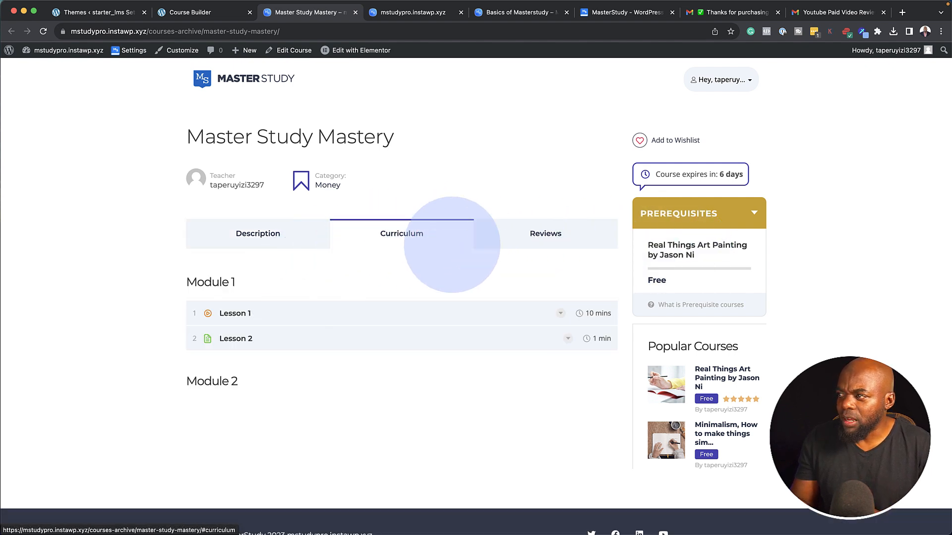
click(546, 237)
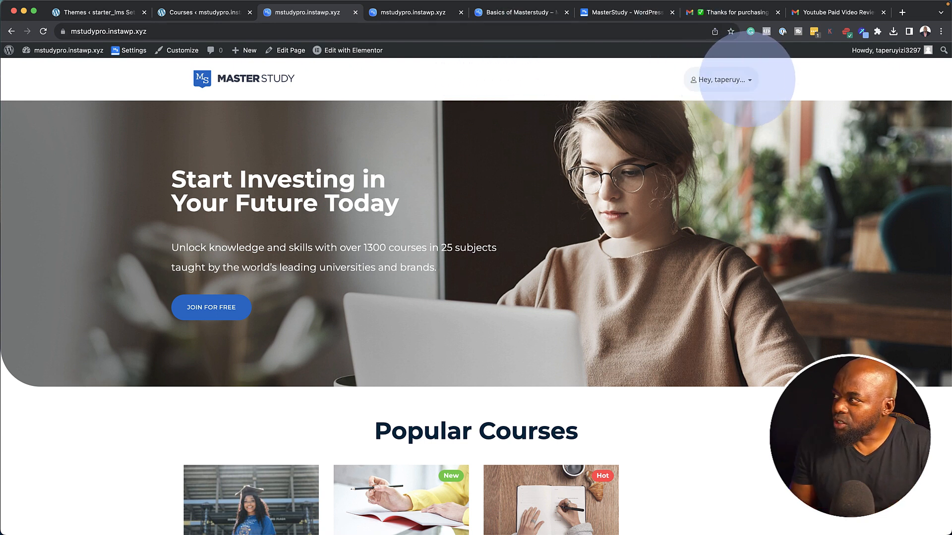
Step: Open the user account dashboard from the site's home page and examine the instructor profile and its courses
click(750, 80)
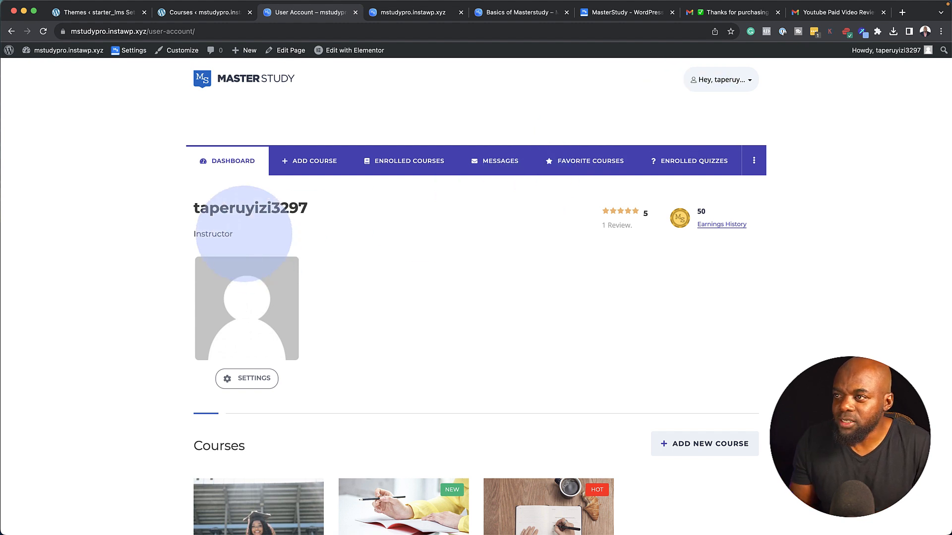
mouse_move(236, 303)
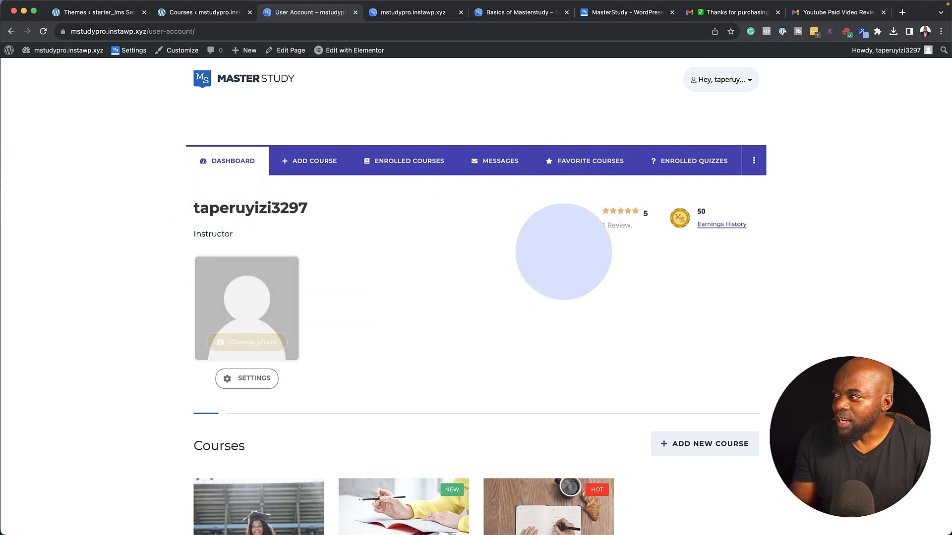
scroll(499, 352, down, 1)
scroll(501, 349, down, 5)
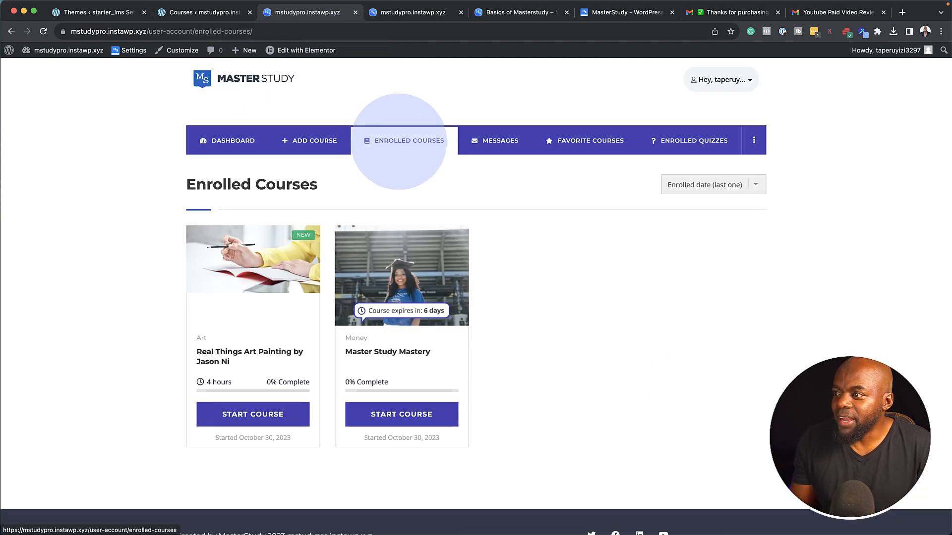
Step: Check the messages, orders and points history pages of the user account
click(512, 141)
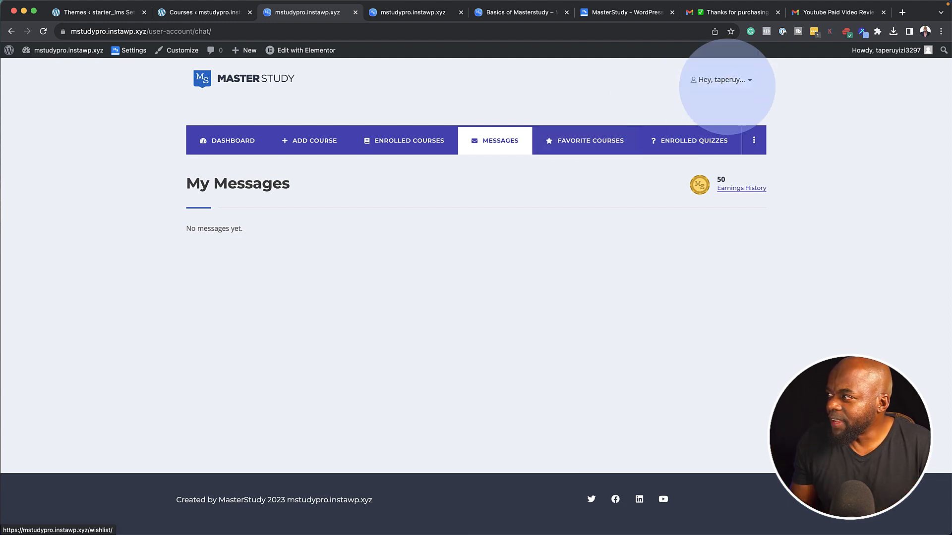
click(749, 79)
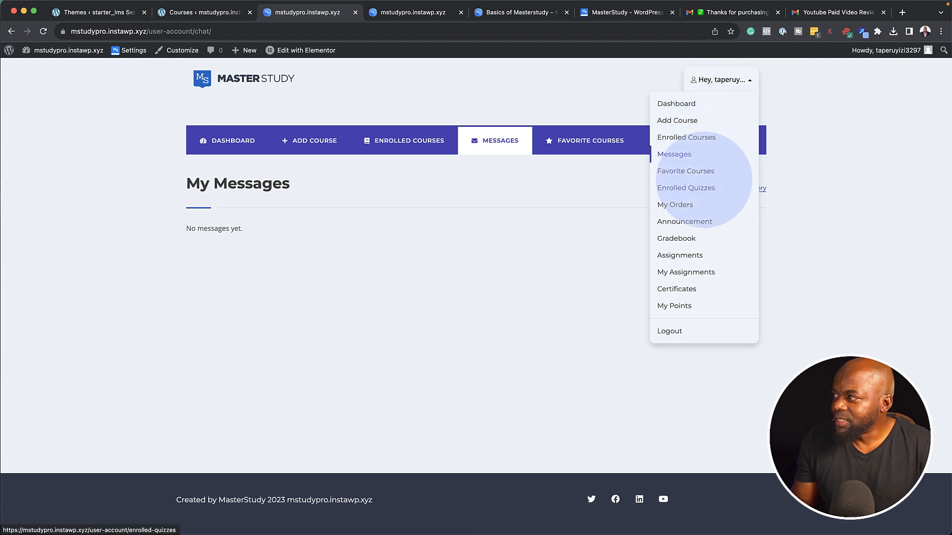
click(692, 205)
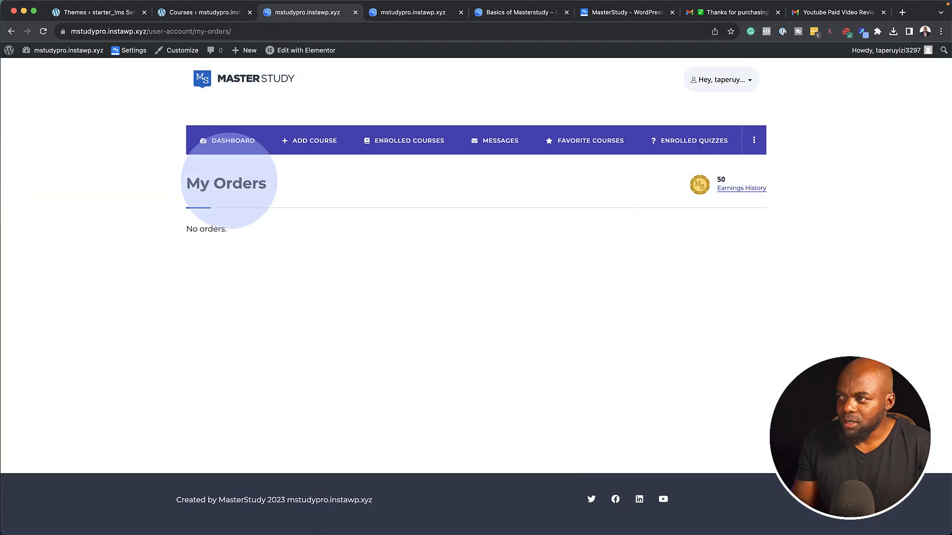
click(751, 78)
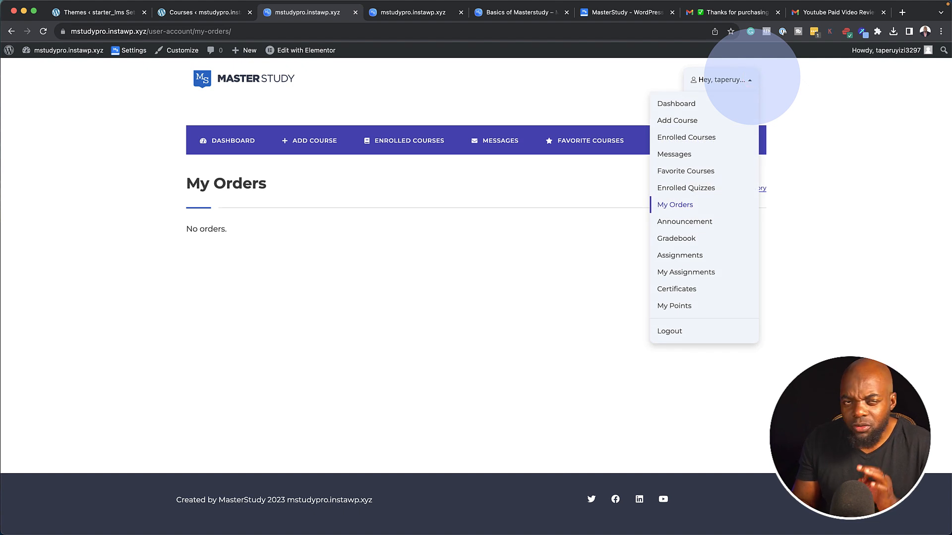
click(682, 306)
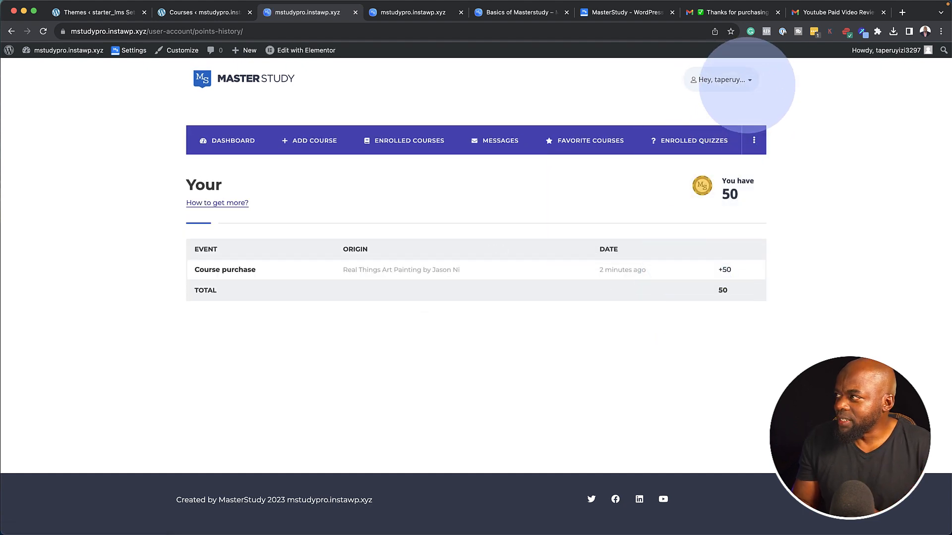
click(750, 79)
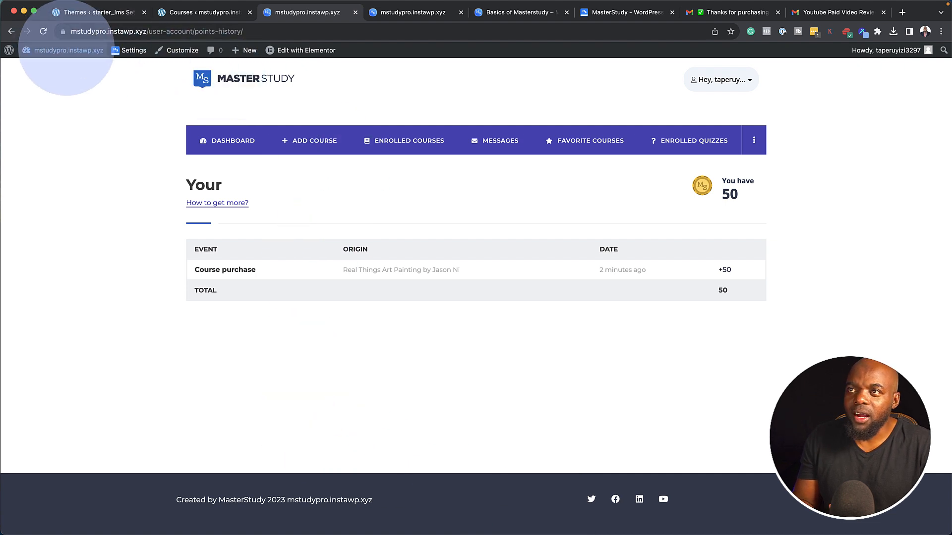
Step: Open the Home page for editing with Elementor from the WordPress pages list and dismiss the notification
mouse_move(64, 50)
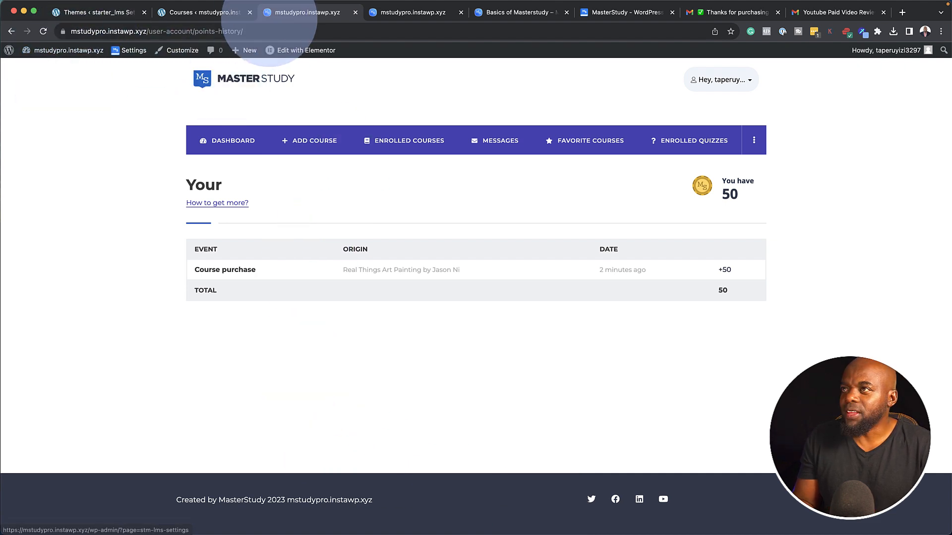
click(232, 12)
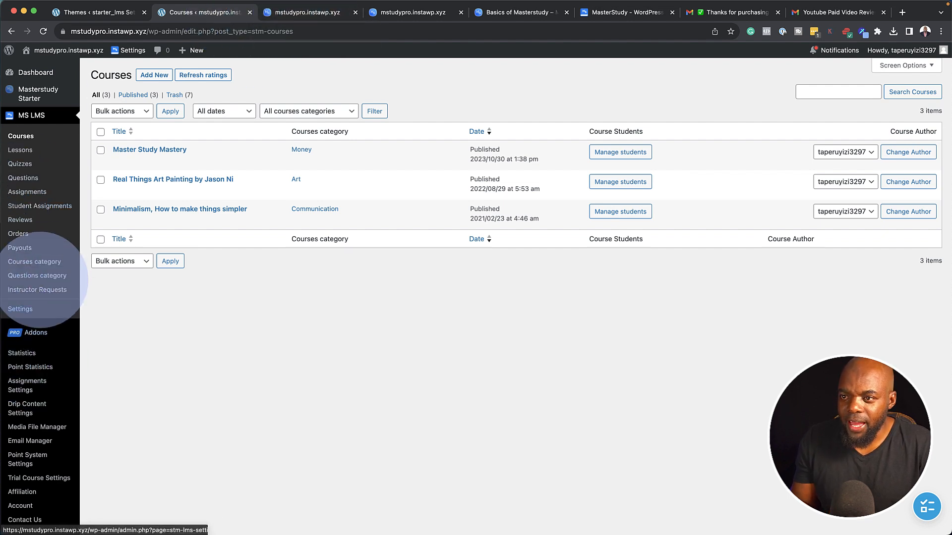
scroll(49, 312, down, 5)
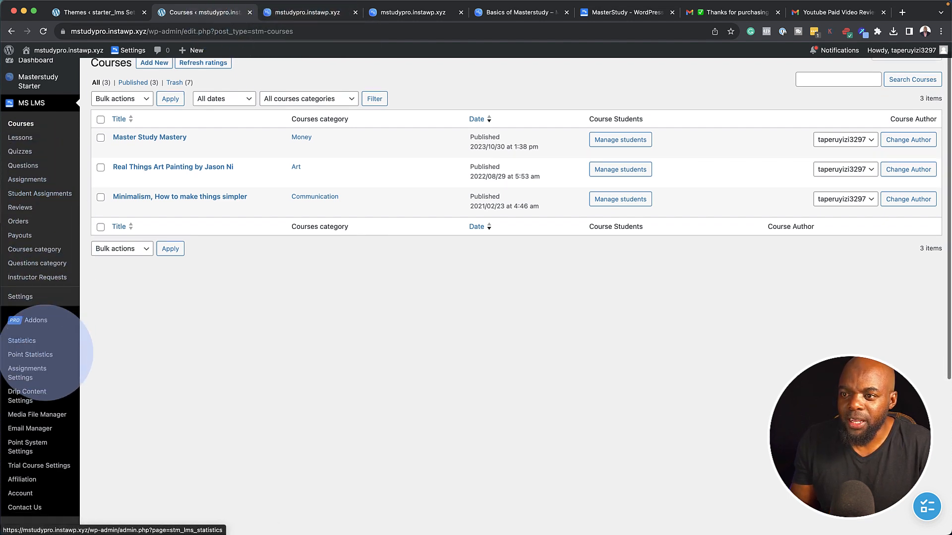
mouse_move(40, 360)
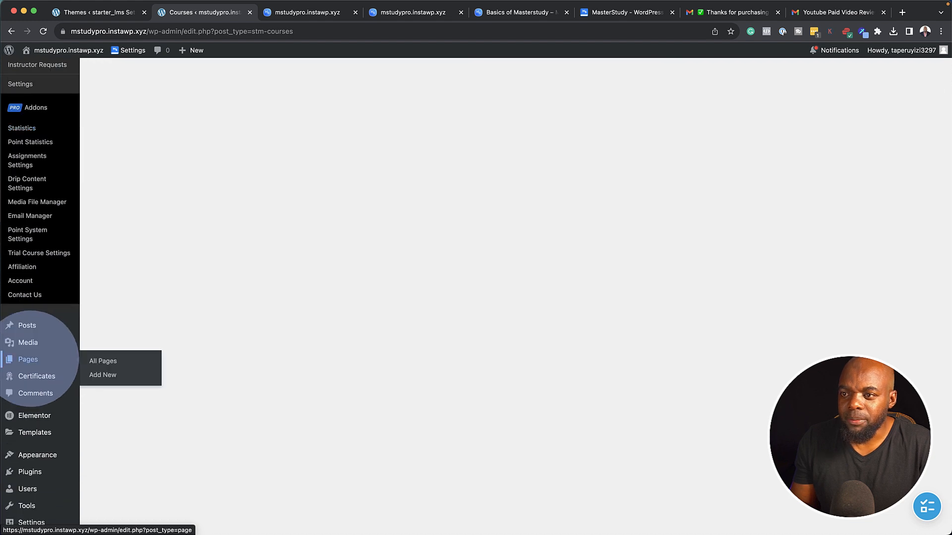
click(114, 362)
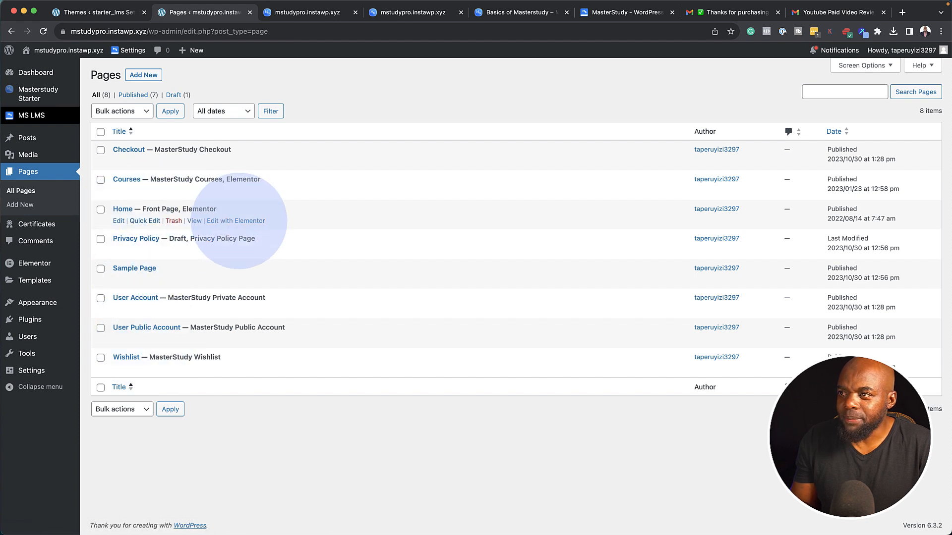
click(239, 221)
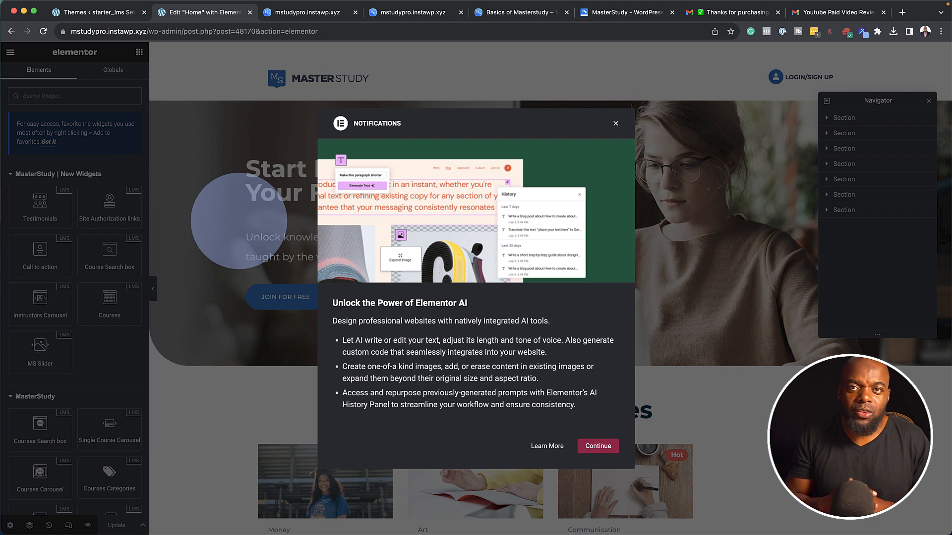
click(615, 123)
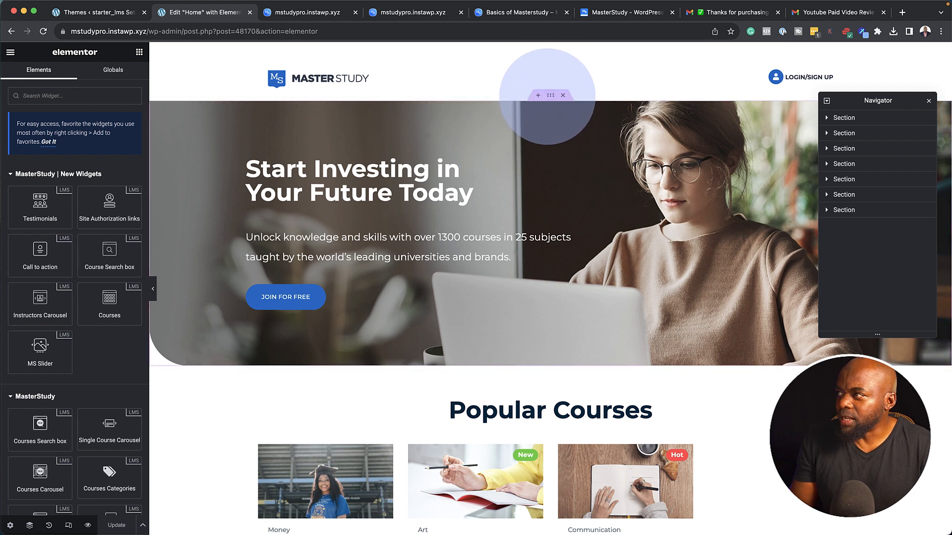
Step: Replace the hero section's background image with the graduate photo from the media library and set its position to Center Center
click(549, 95)
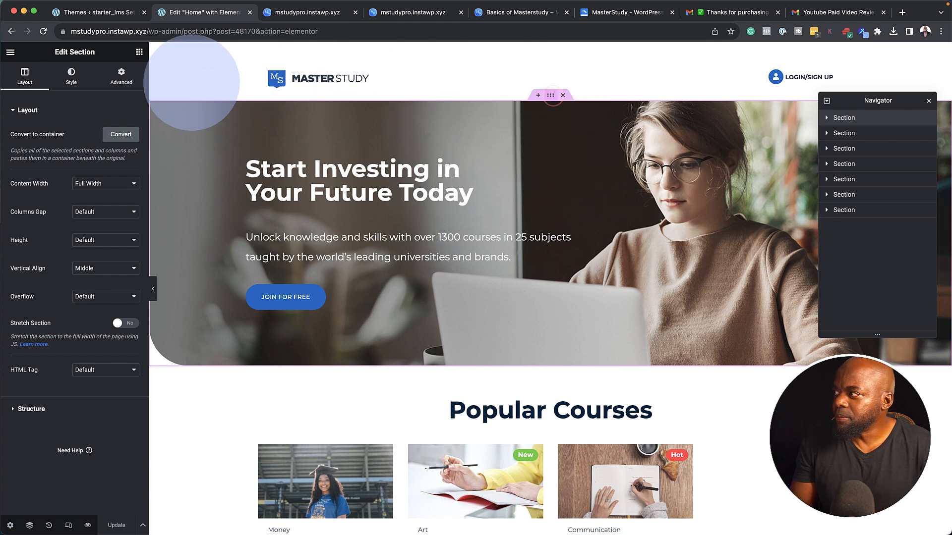
click(71, 77)
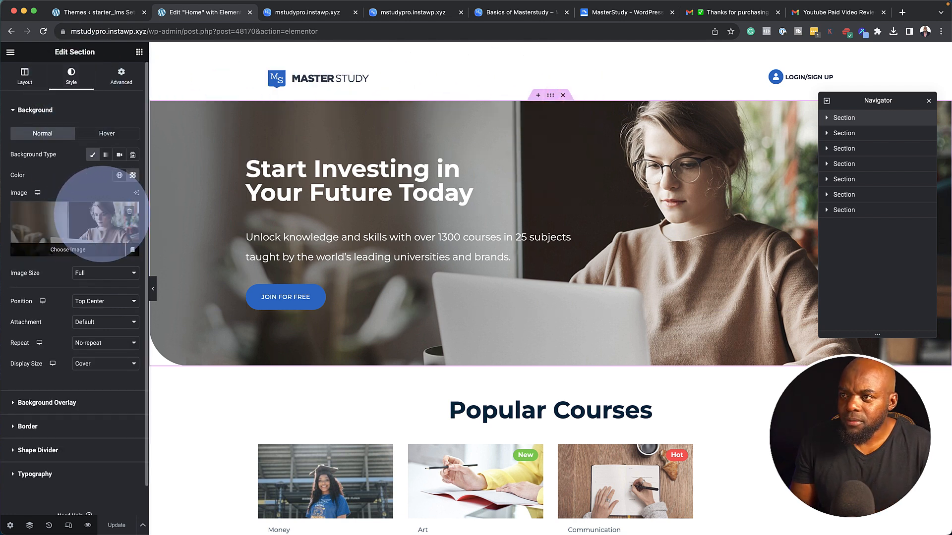
click(85, 219)
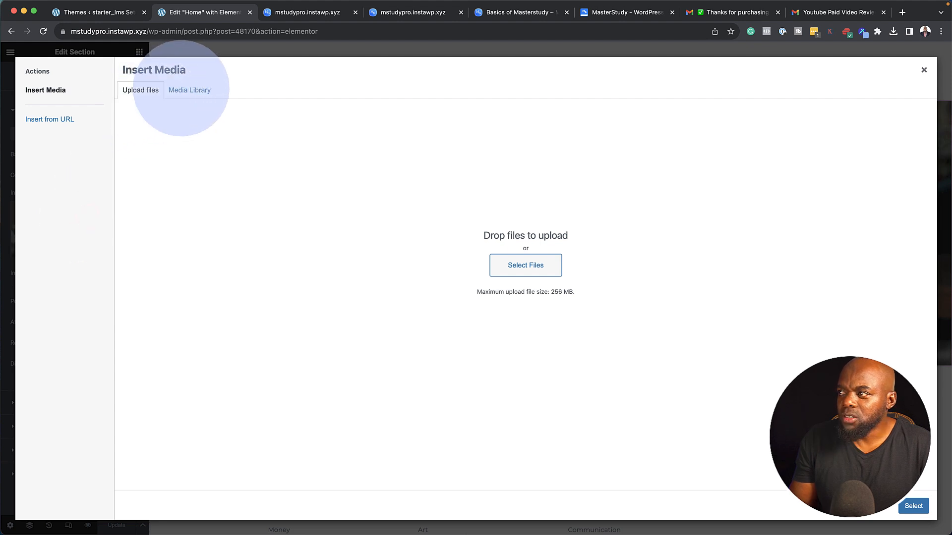
click(181, 89)
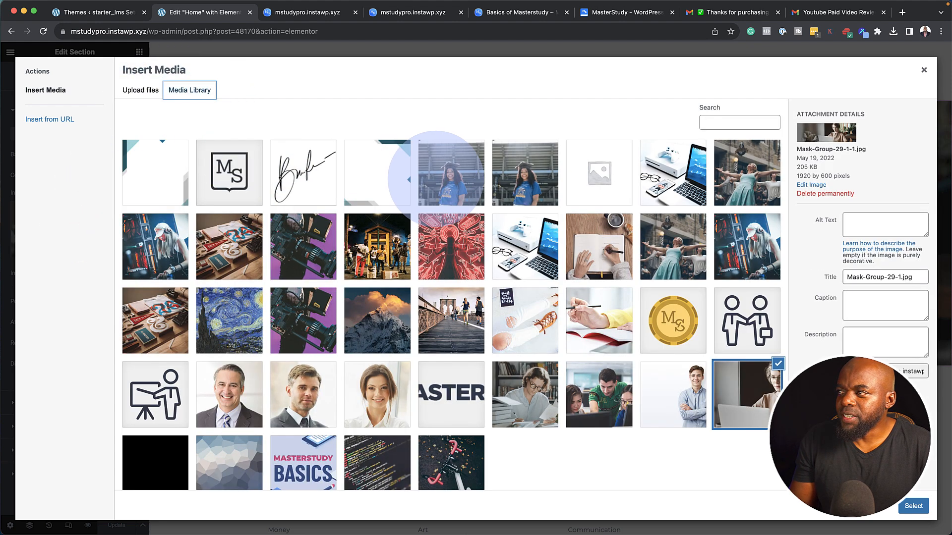
click(464, 184)
click(913, 506)
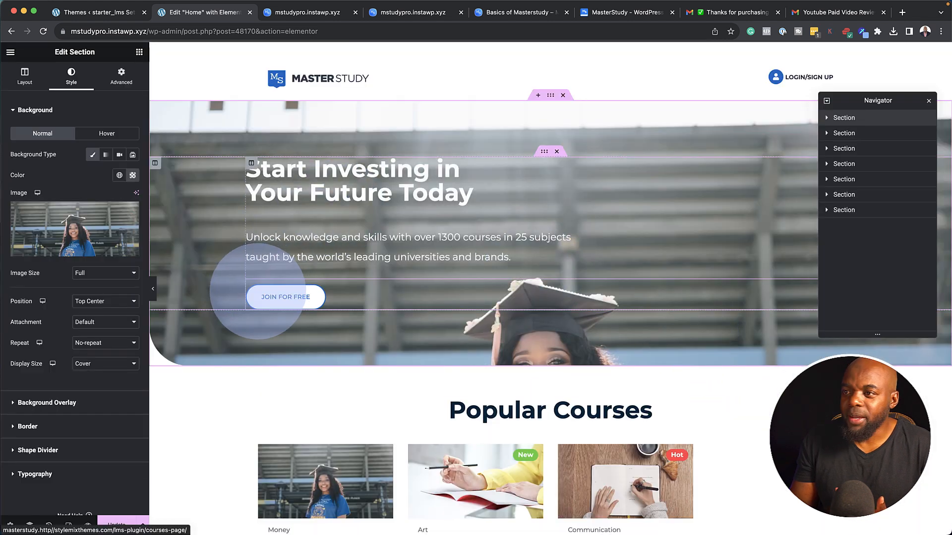
click(102, 301)
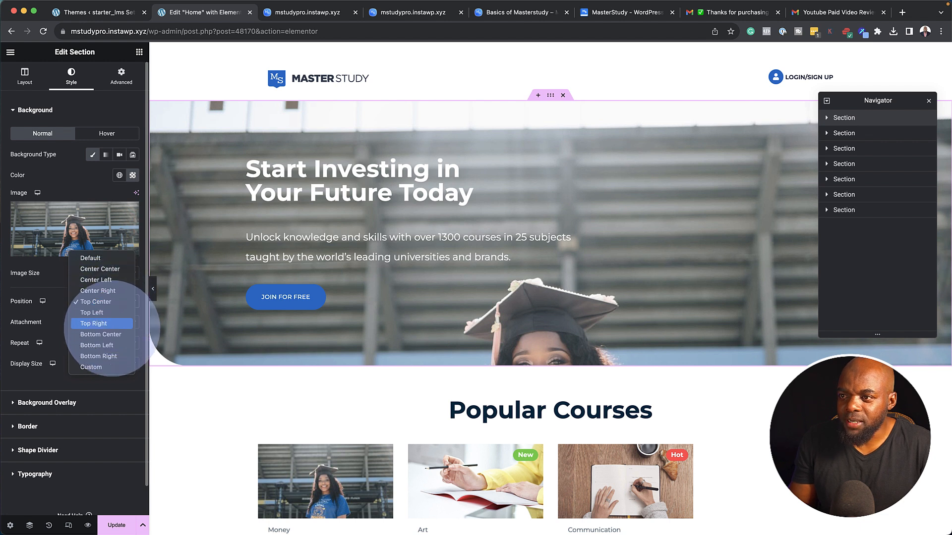
click(100, 269)
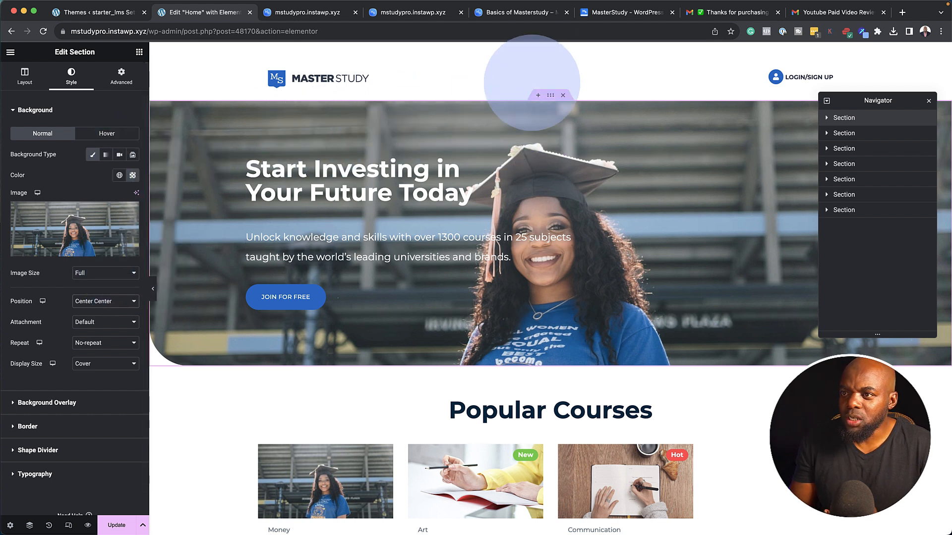
Step: Set the hero section's height to Fit To Screen and check the section on the page
click(550, 95)
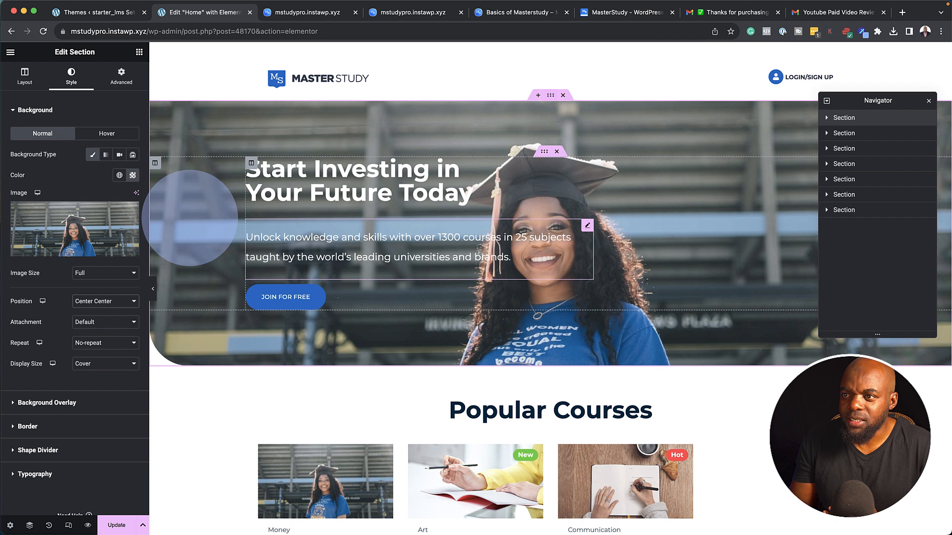
click(30, 76)
click(111, 240)
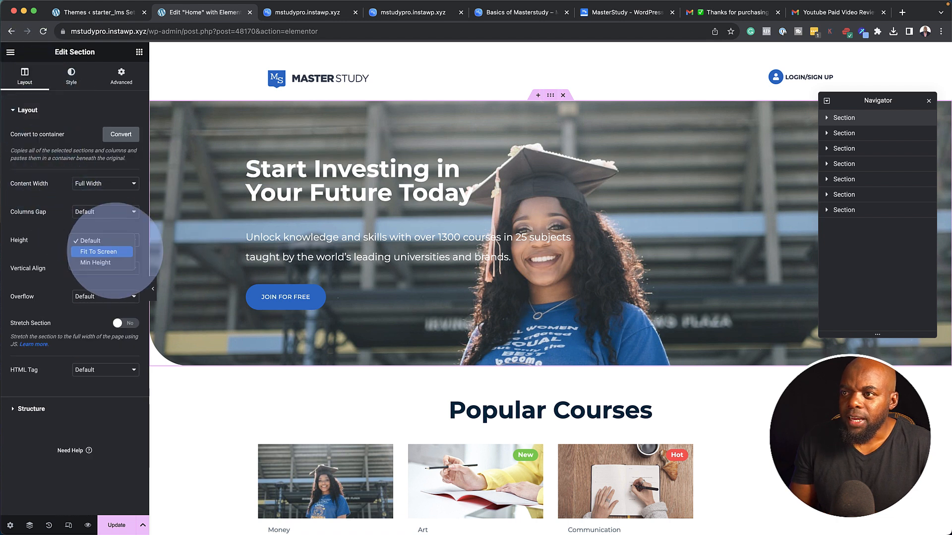
click(114, 251)
scroll(547, 218, down, 4)
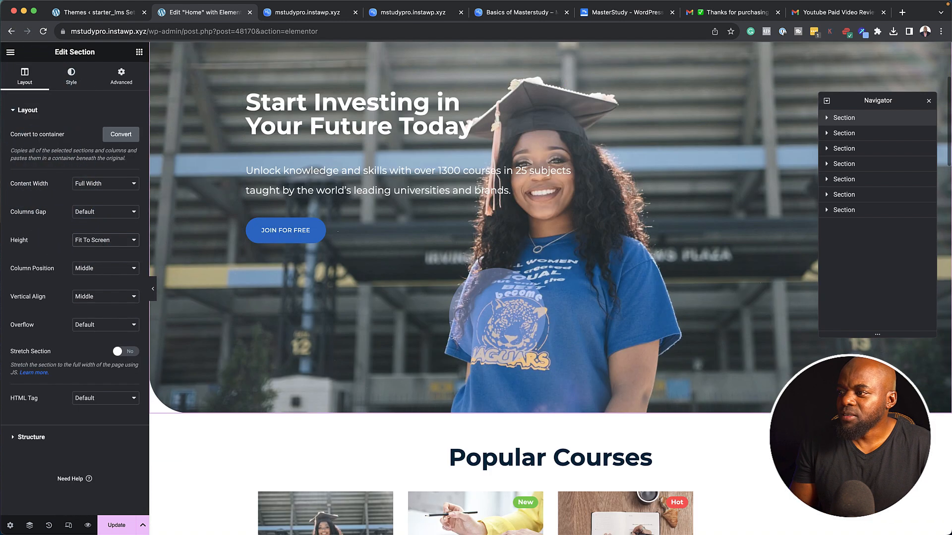
scroll(546, 218, up, 4)
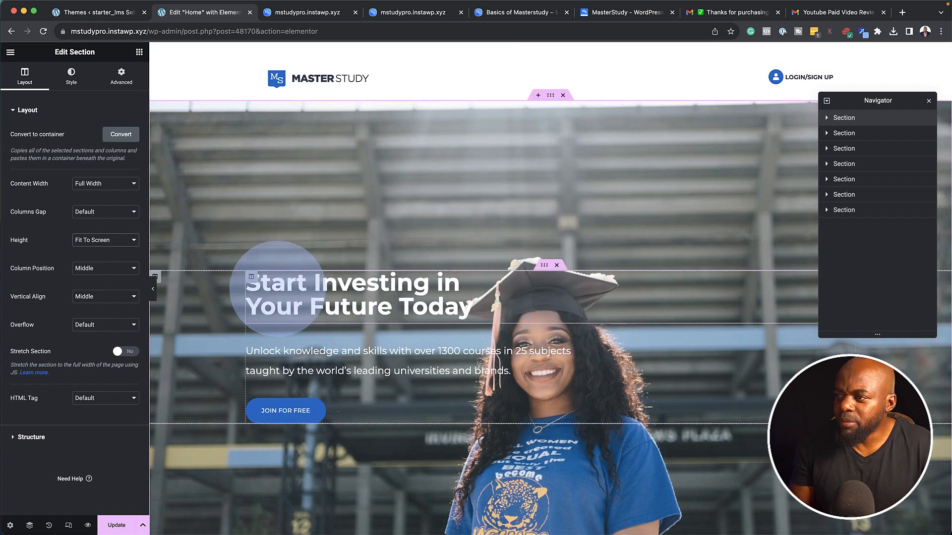
Step: Replace the word "Today" in the hero heading with "Tomorrow!"
click(432, 298)
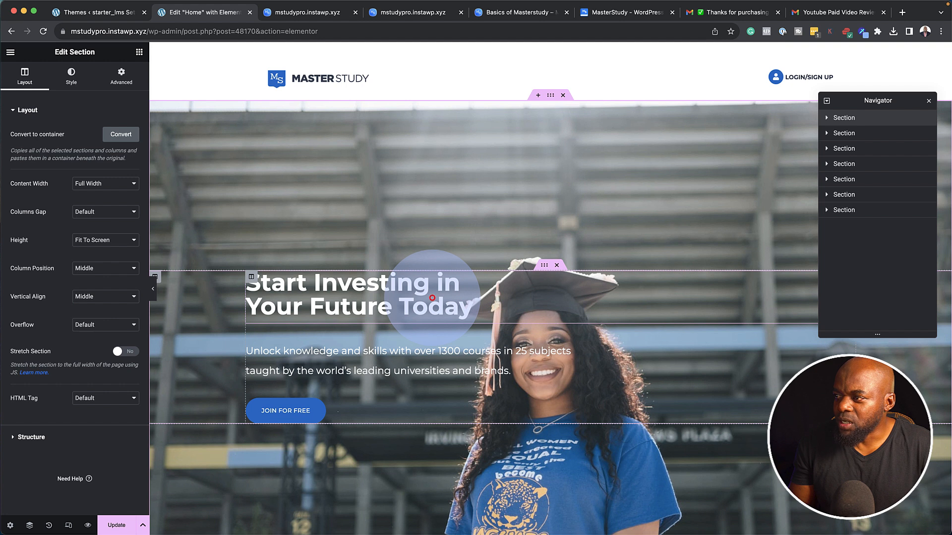
mouse_move(420, 307)
mouse_down()
mouse_move(480, 306)
mouse_move(405, 307)
mouse_up()
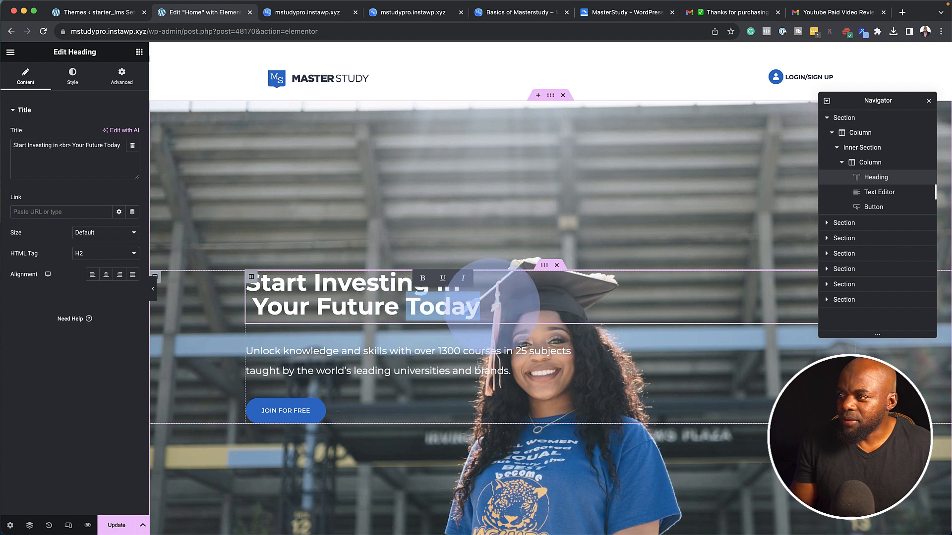
click(486, 307)
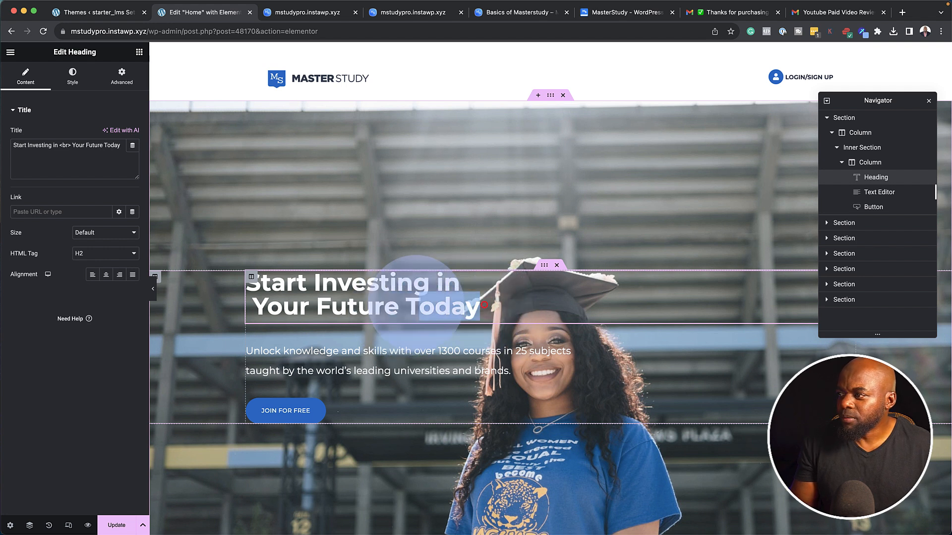
double_click(442, 300)
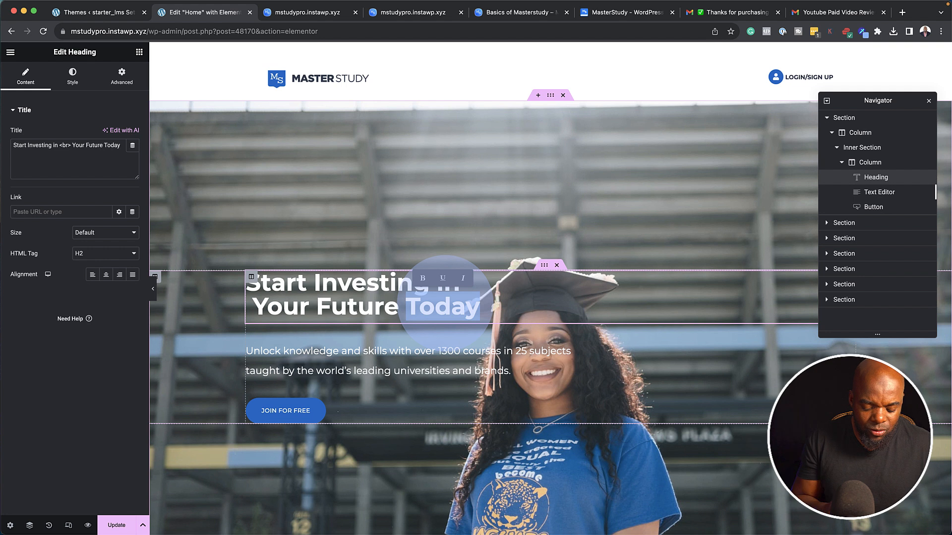
text(Tomorrow!)
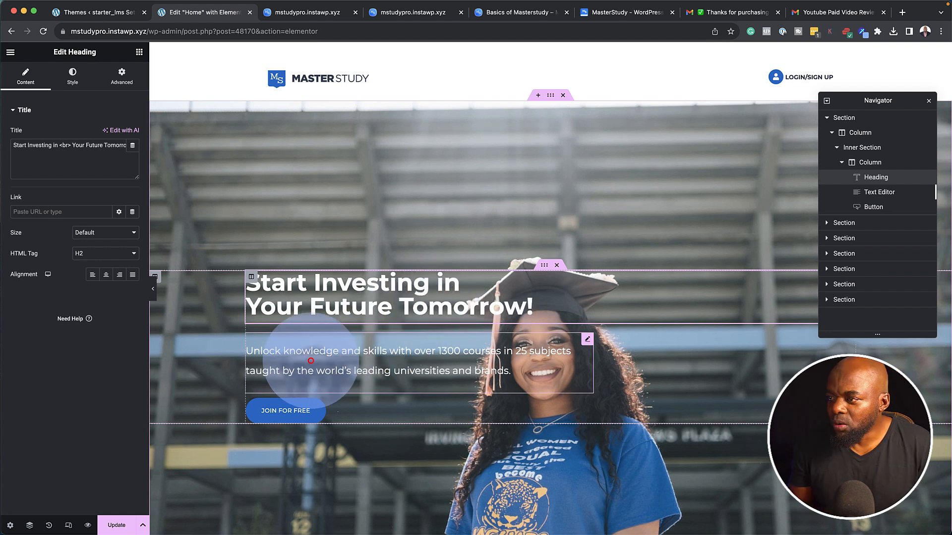
Step: Set the hero button's link to # and its text to "Get Started"
click(525, 366)
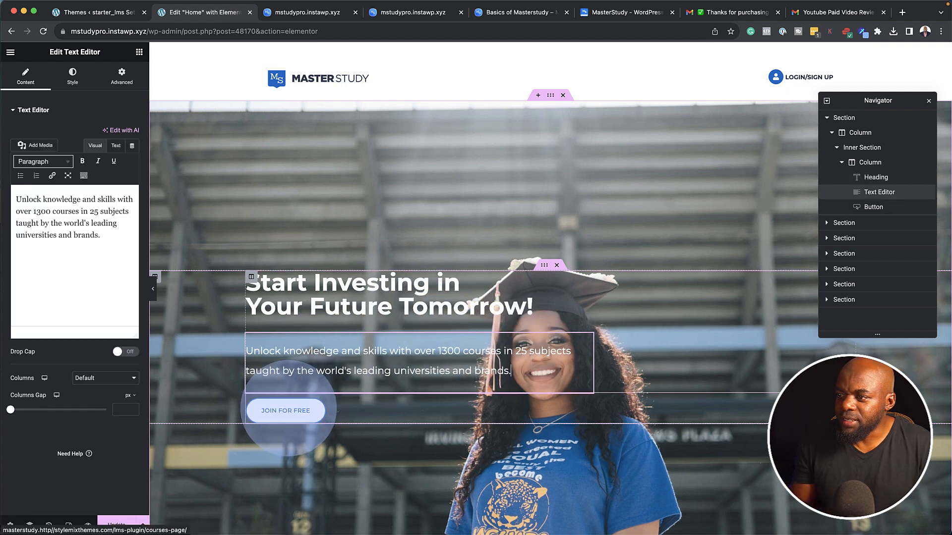
click(314, 411)
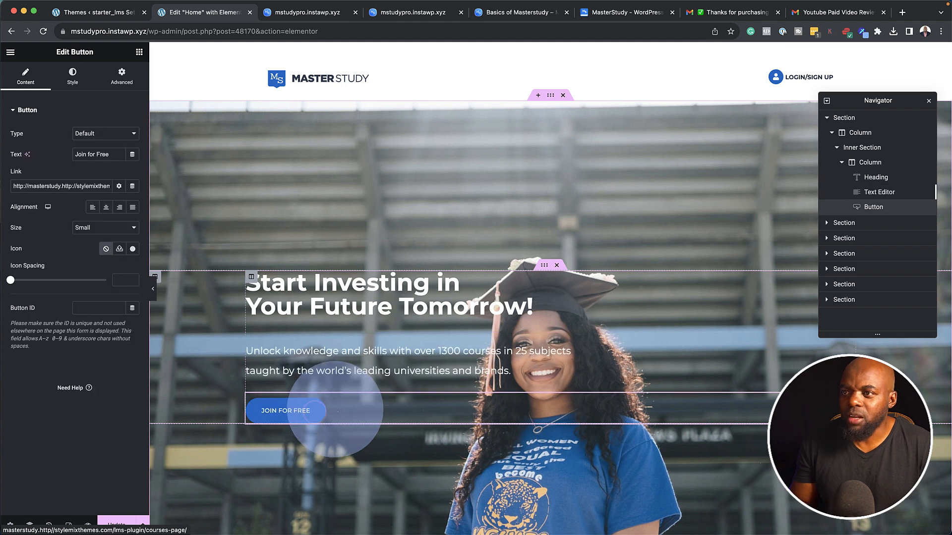
click(41, 188)
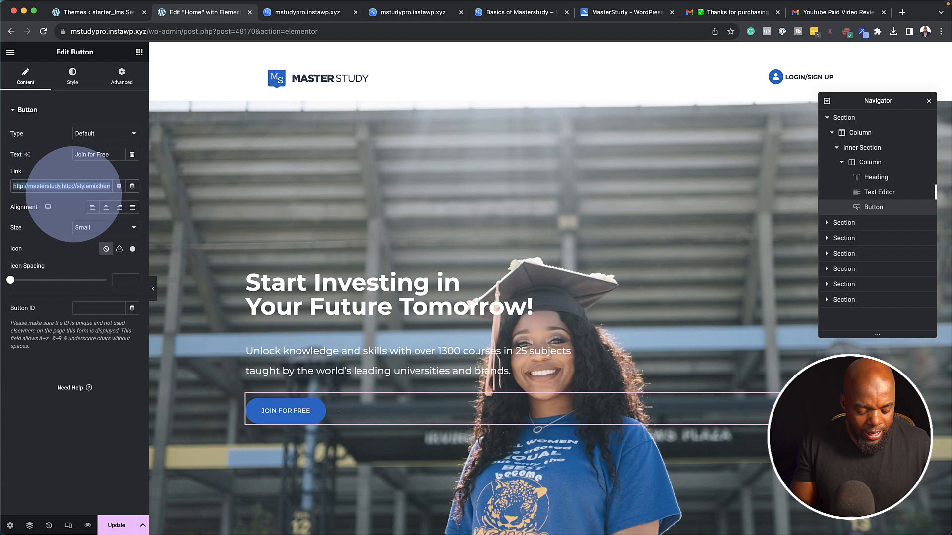
text(#)
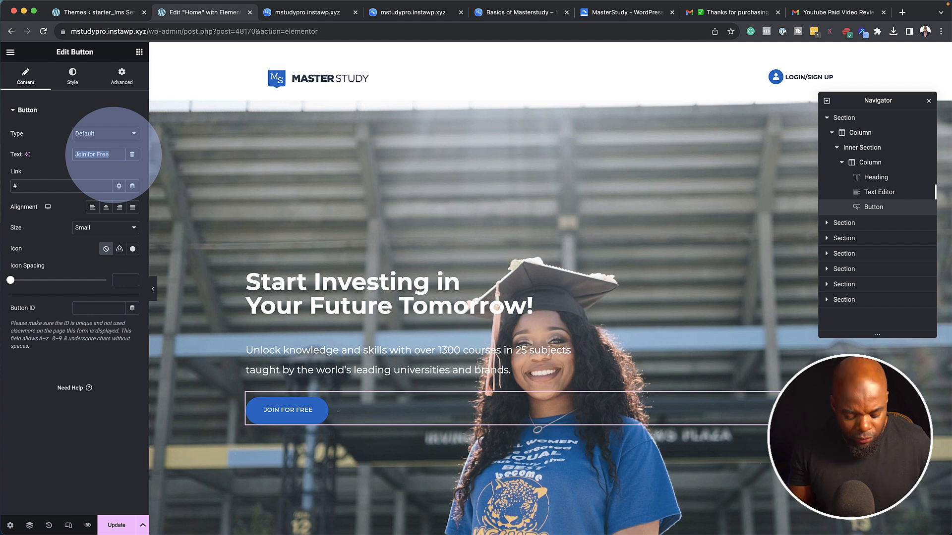
text(Get Started)
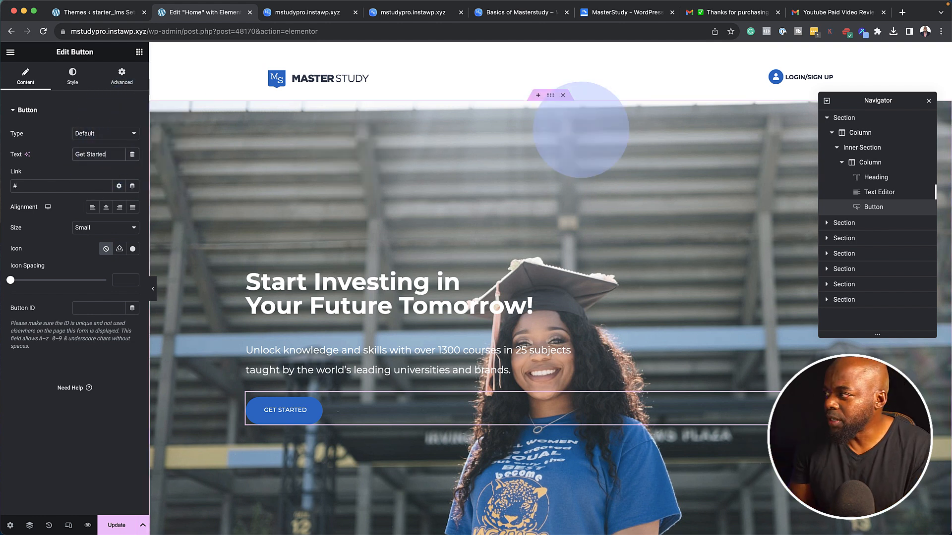
Step: Examine the Popular Courses widget settings, the available MasterStudy widgets and the remaining sections of the home page
scroll(622, 208, down, 7)
scroll(622, 208, down, 3)
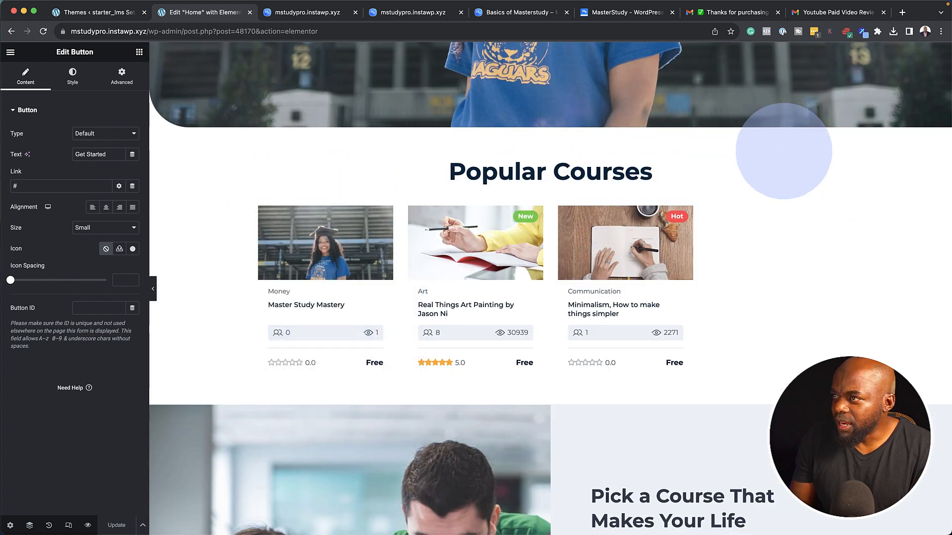
click(844, 164)
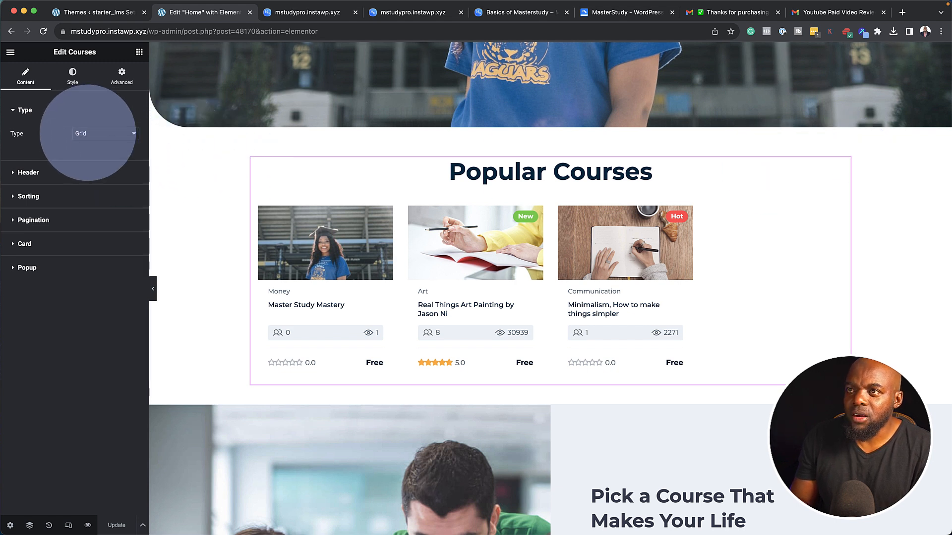
click(138, 51)
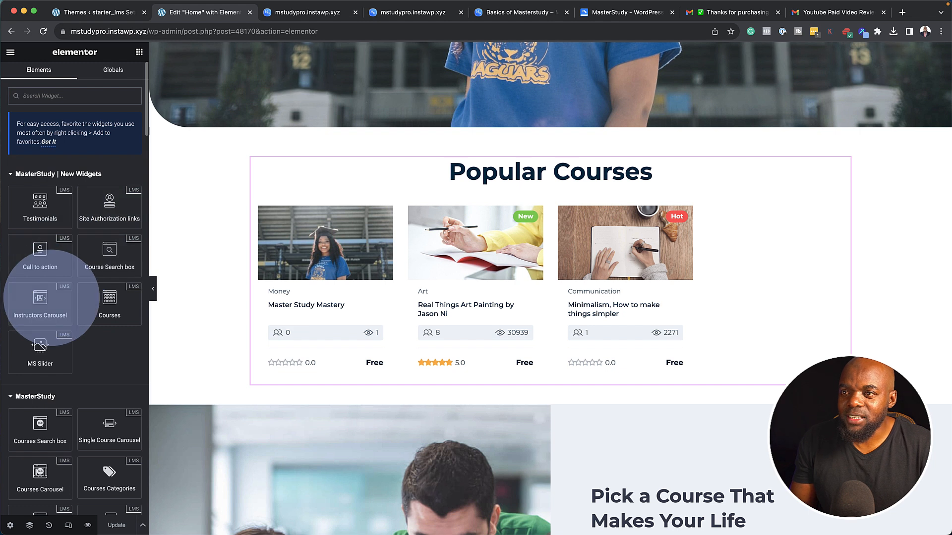
scroll(523, 347, down, 1)
scroll(523, 347, down, 10)
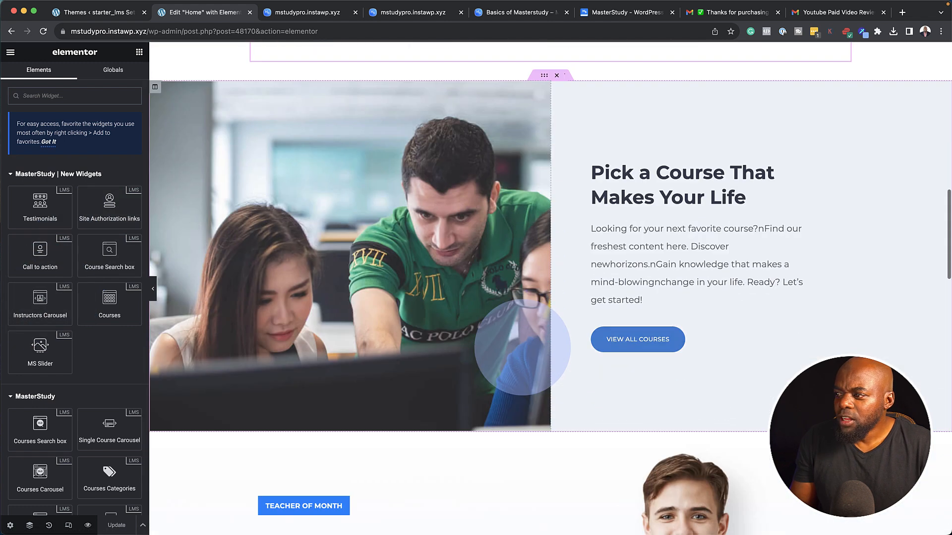
scroll(523, 347, down, 1)
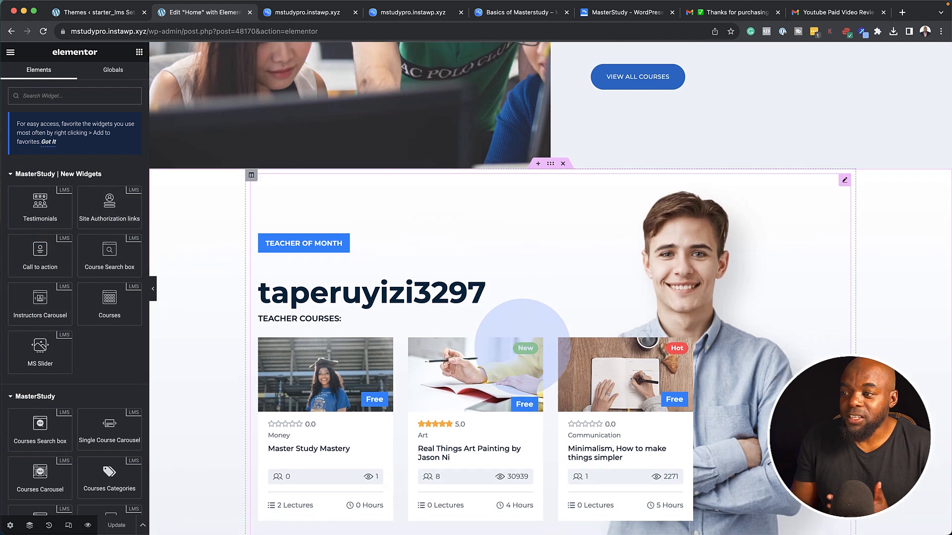
scroll(522, 346, down, 8)
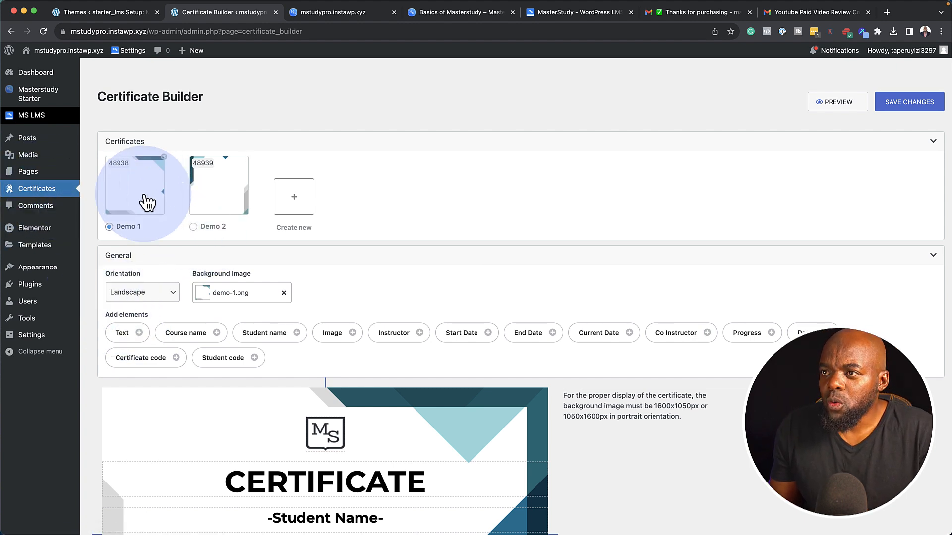
Step: Create a new certificate template and attach demo-1.png from the media library as its background image
click(299, 201)
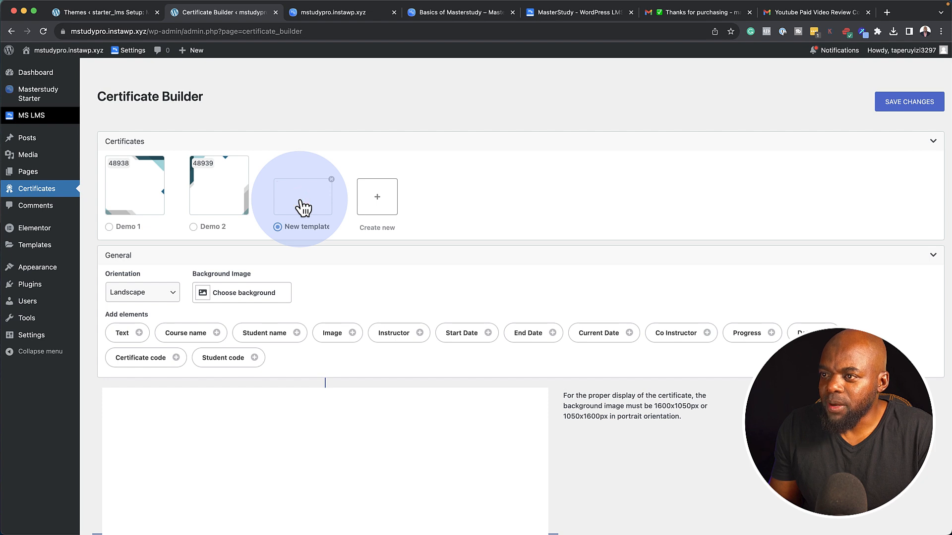
click(244, 293)
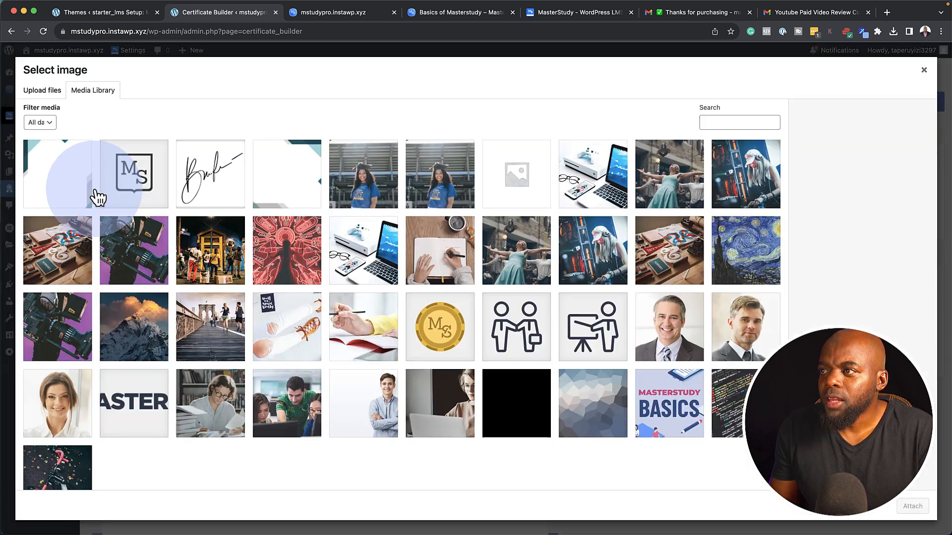
click(80, 190)
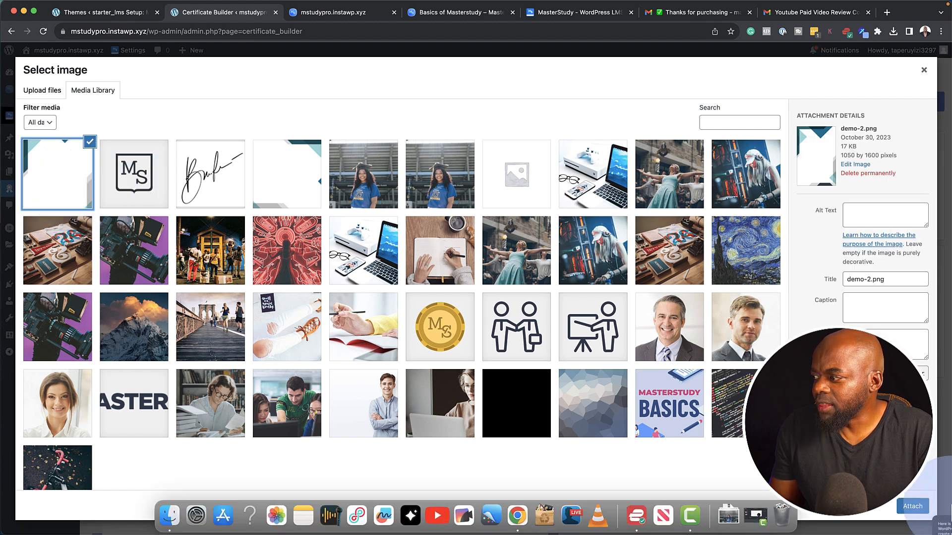
click(912, 506)
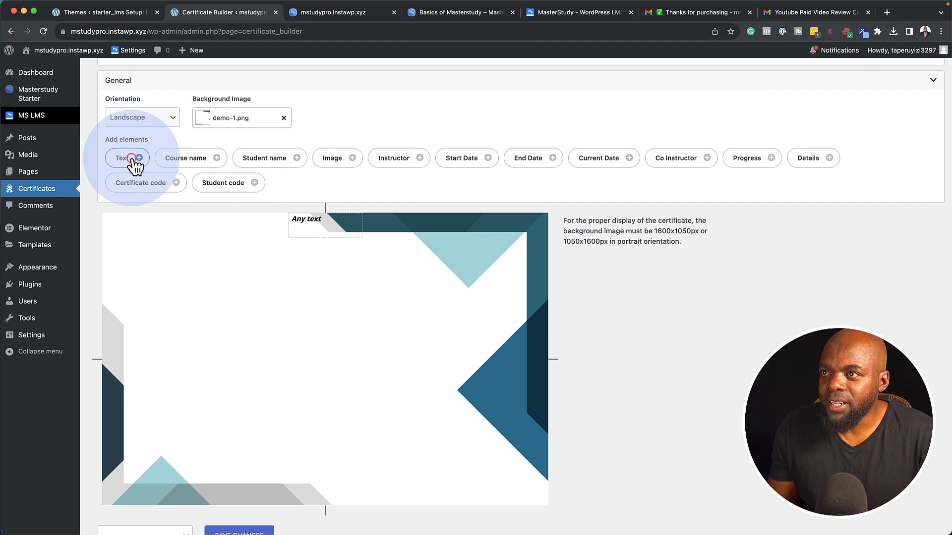
Step: Move the new text element slightly down at the certificate's upper centre and replace its text with "2023"
click(329, 229)
mouse_move(329, 229)
mouse_down()
mouse_move(332, 271)
mouse_move(467, 299)
mouse_move(332, 243)
mouse_up()
text(202)
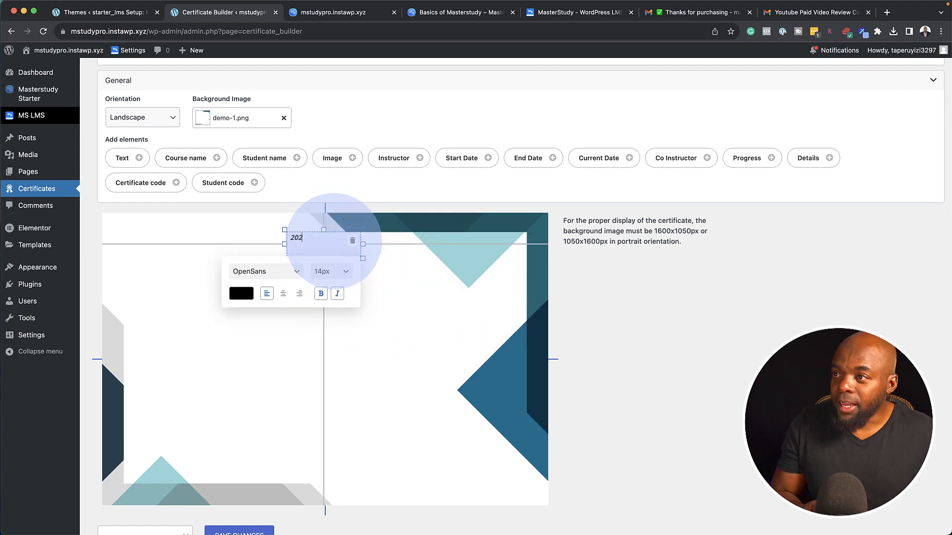
click(325, 368)
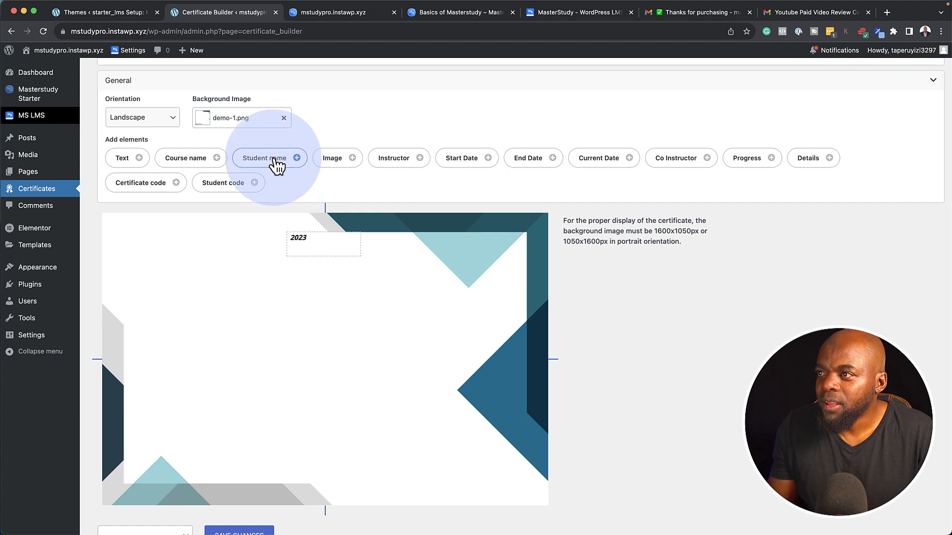
Step: Add Student name and Instructor elements and place them along the certificate's left side, with the instructor below the student name
drag(273, 157, 281, 240)
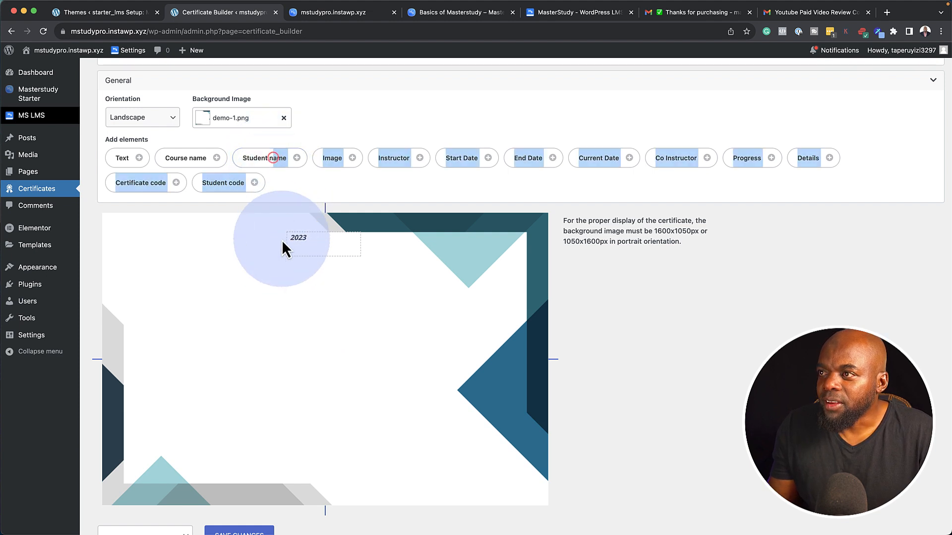
click(298, 157)
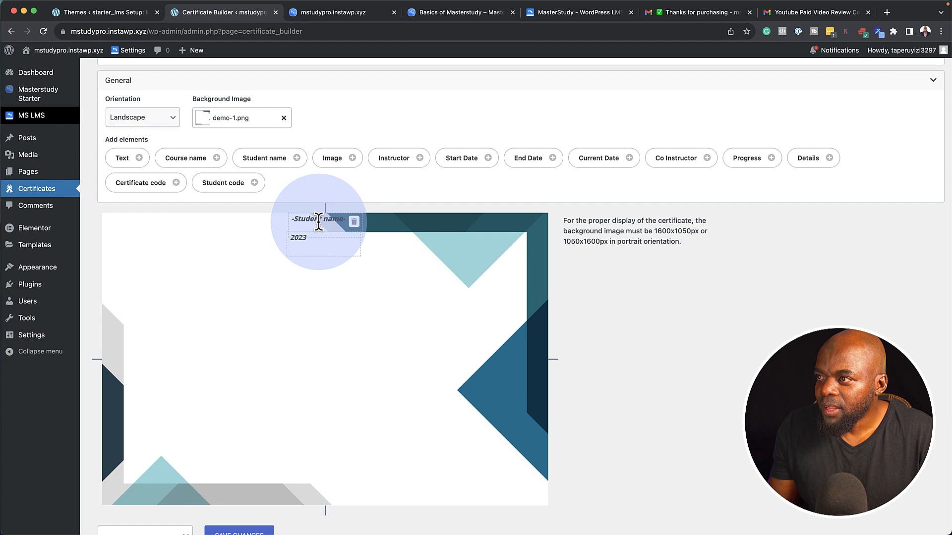
click(363, 287)
drag(327, 223, 178, 313)
click(341, 333)
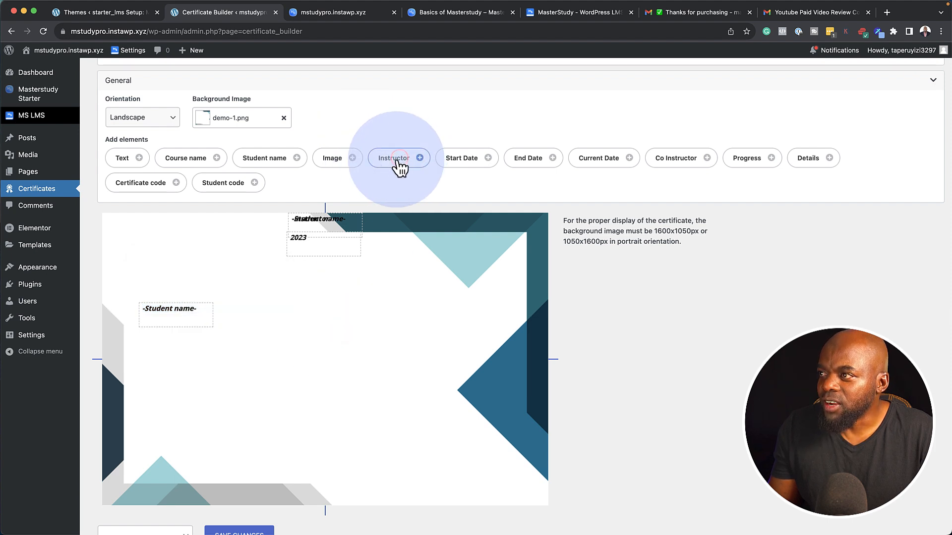
drag(335, 220, 186, 419)
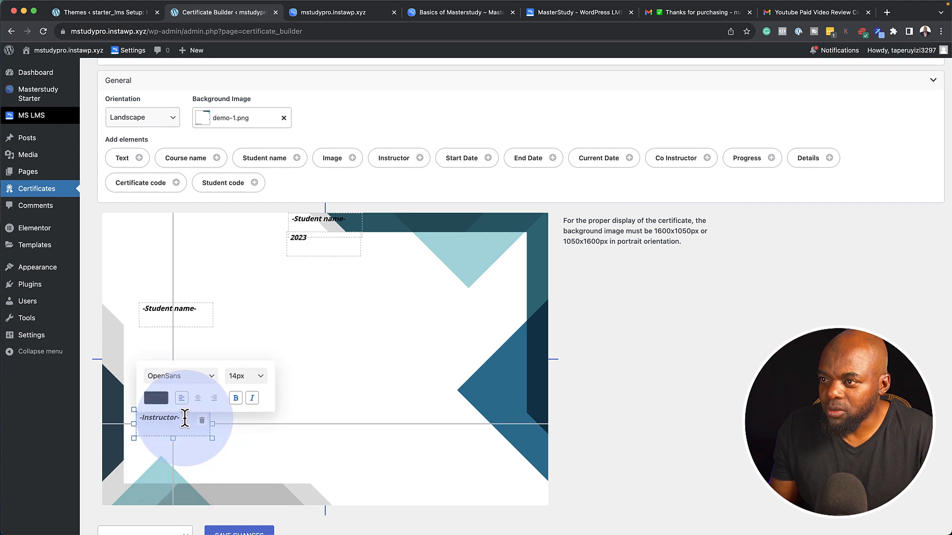
click(366, 350)
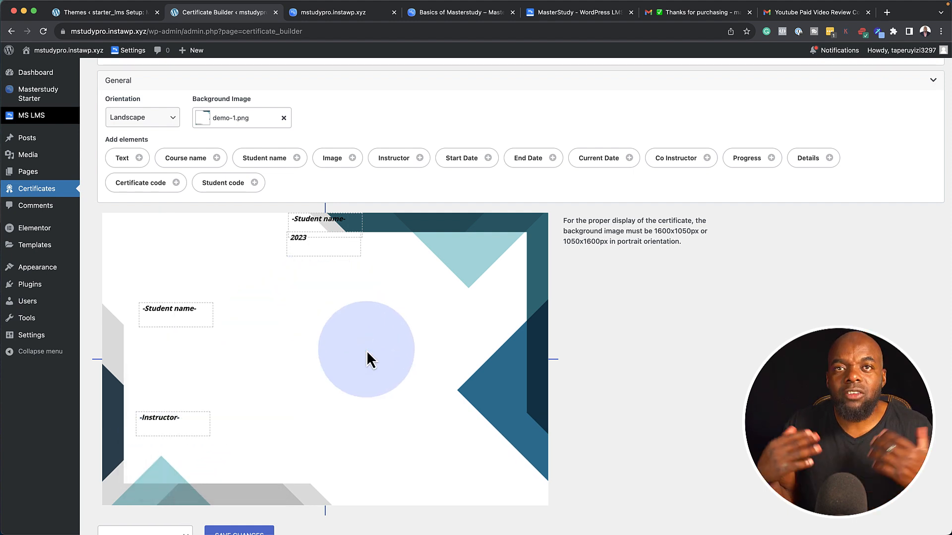
Step: Open the Demo 2 certificate, shift its Lorem ipsum paragraph slightly to the left and select the signature image
scroll(383, 376, down, 3)
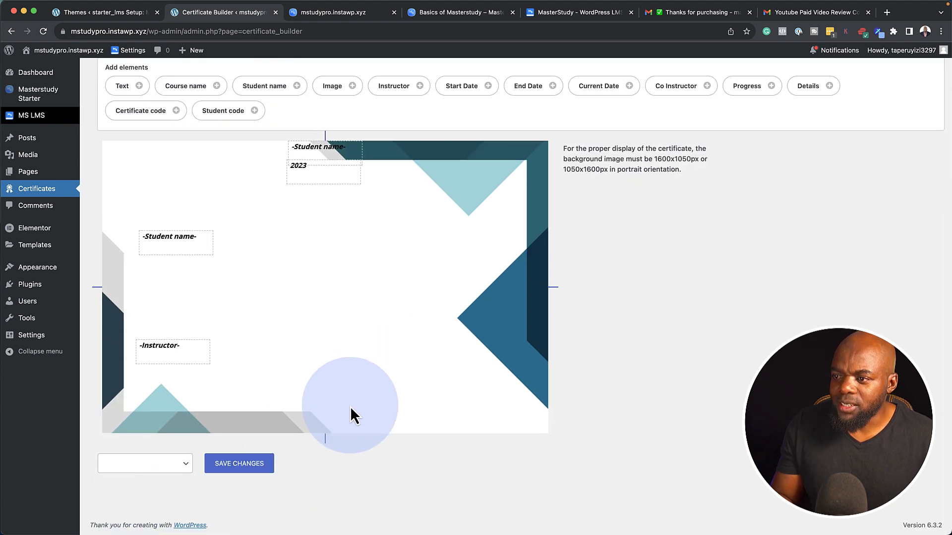
scroll(350, 406, up, 5)
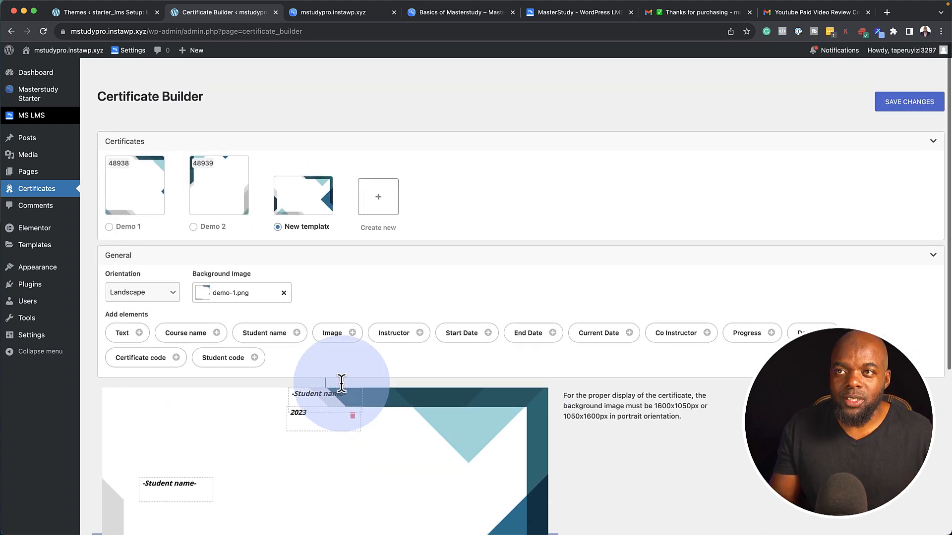
click(207, 184)
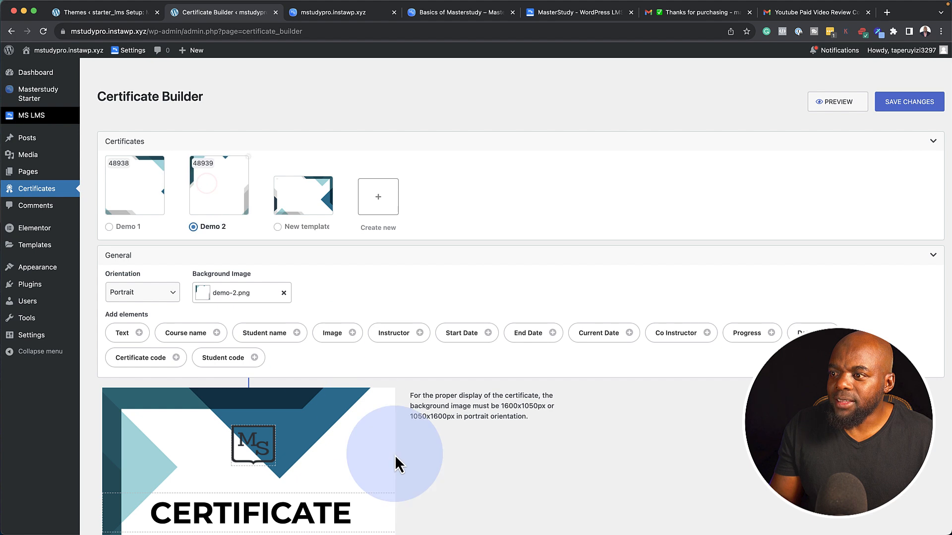
scroll(395, 455, down, 5)
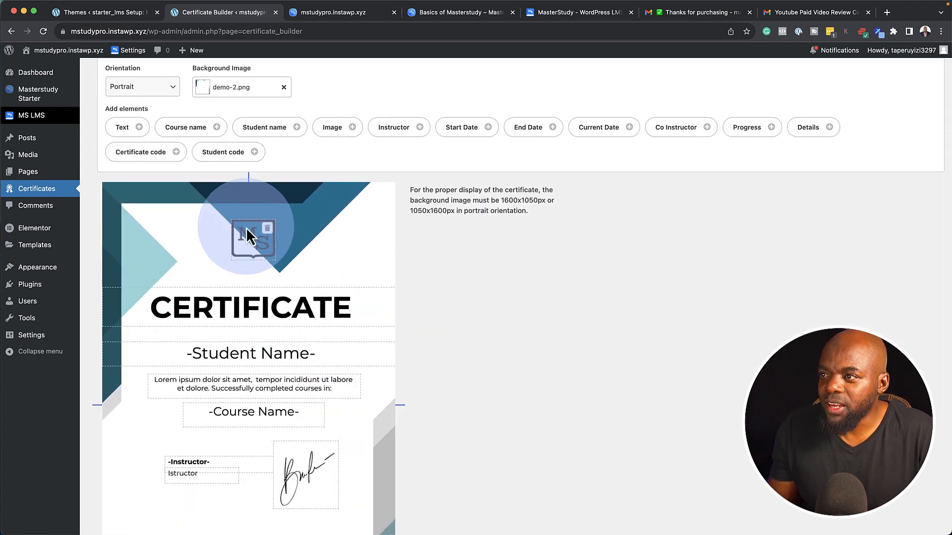
scroll(174, 411, down, 3)
scroll(174, 410, down, 3)
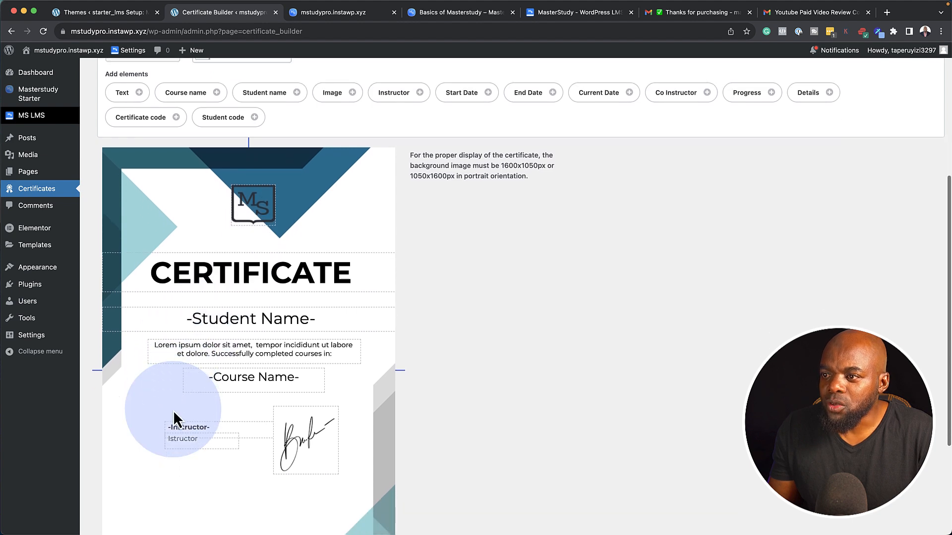
mouse_move(151, 325)
mouse_down()
mouse_move(255, 323)
mouse_move(138, 322)
mouse_up()
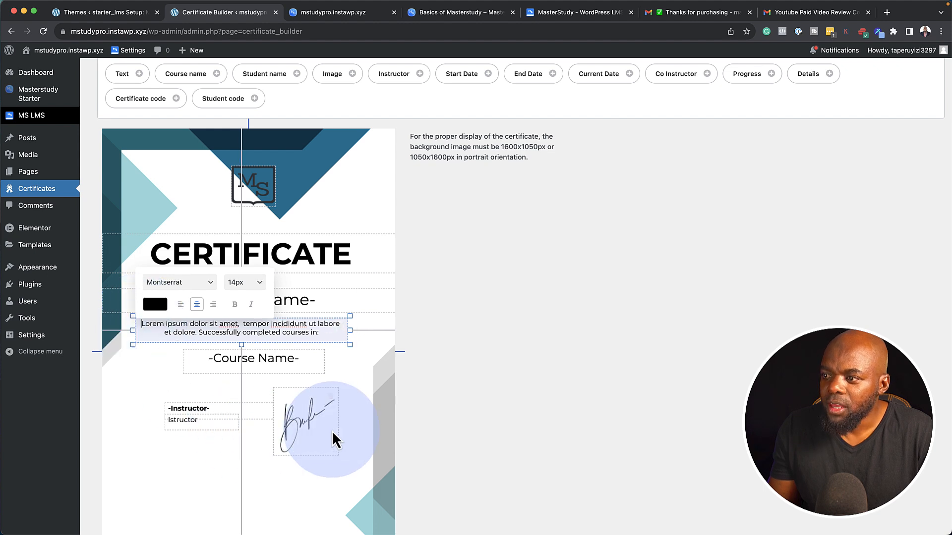
click(299, 422)
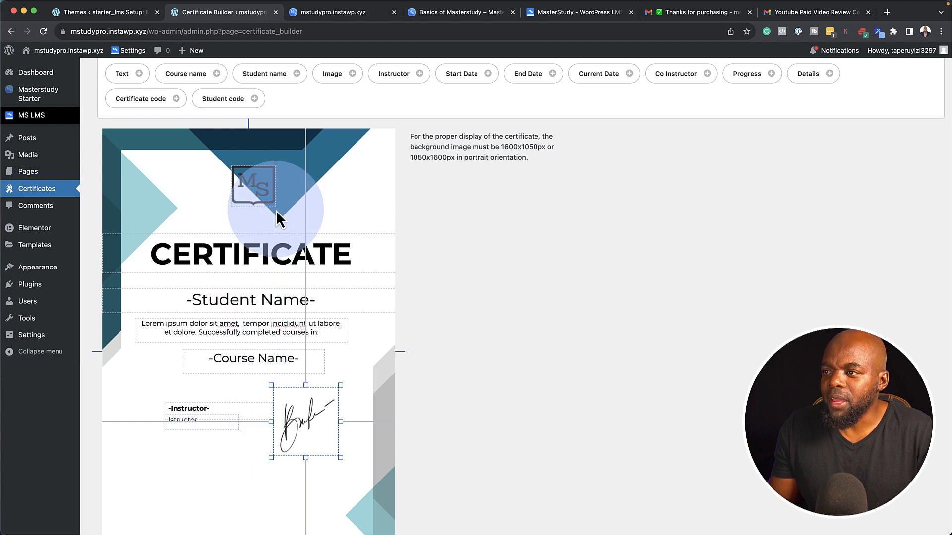
click(509, 250)
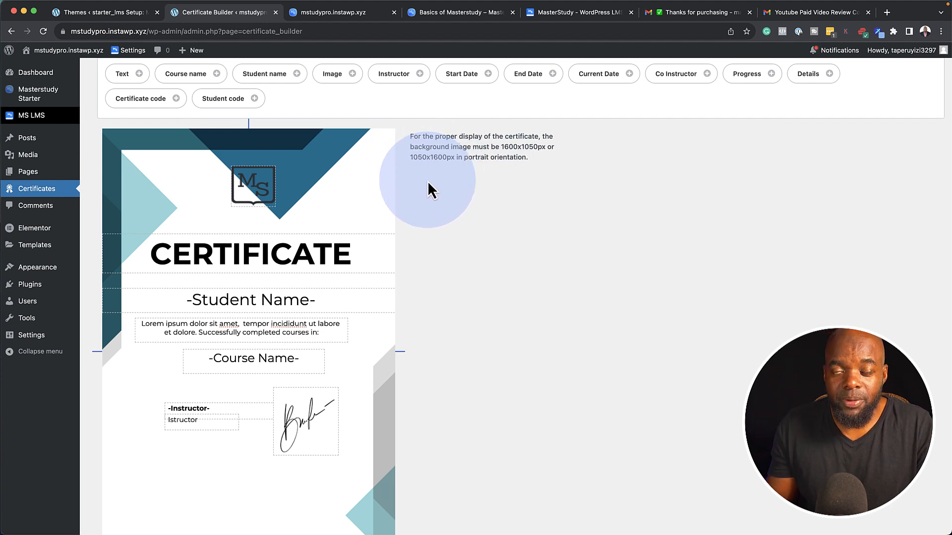
Step: Open the MS LMS payment methods settings and enable Stripe as a payment method
mouse_move(234, 174)
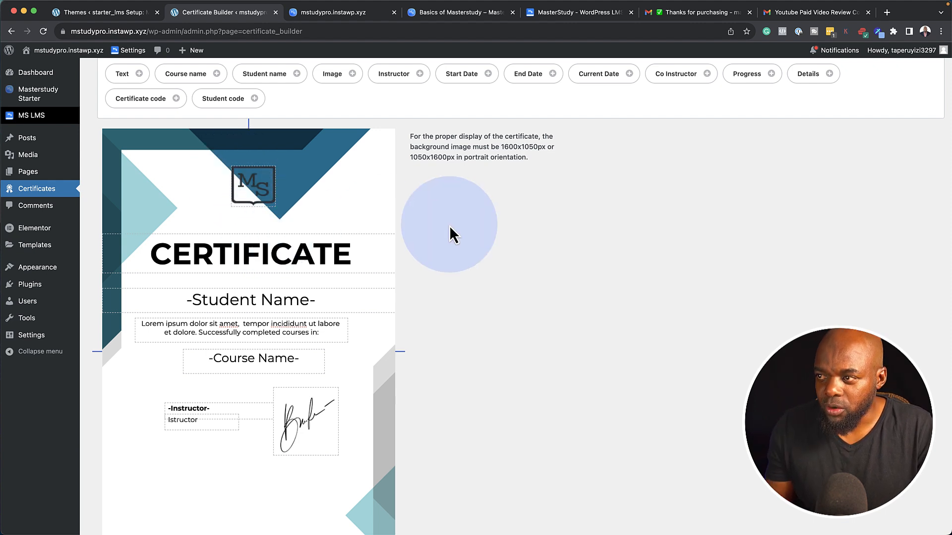
scroll(451, 233, up, 4)
click(50, 117)
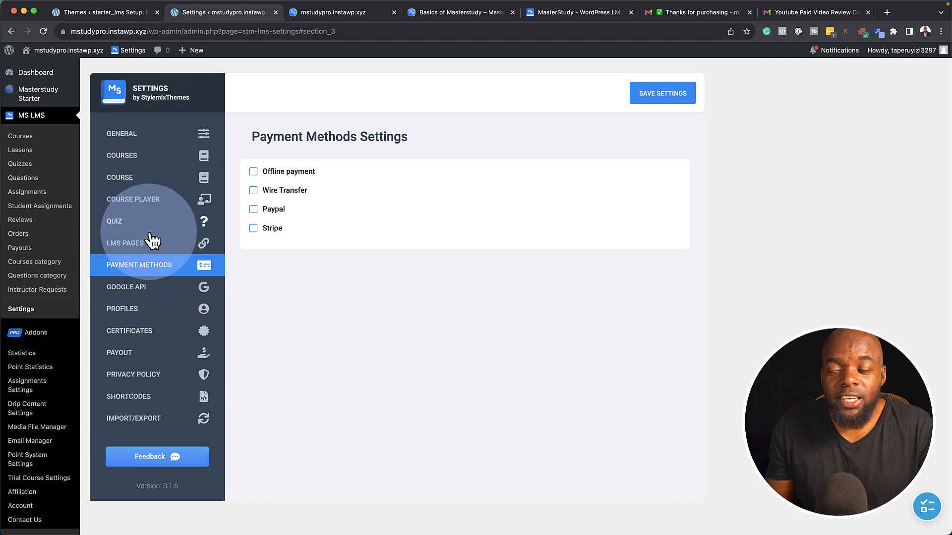
click(123, 267)
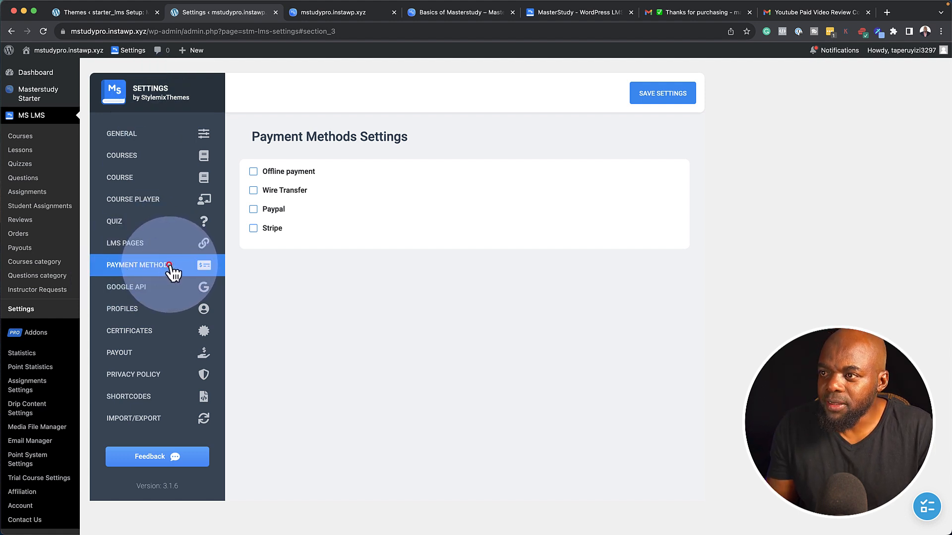
scroll(170, 271, down, 1)
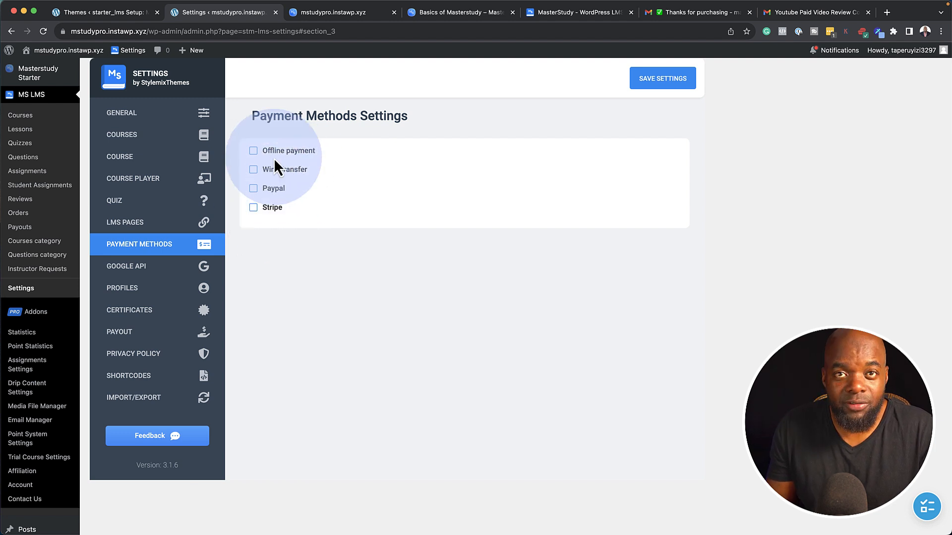
click(254, 208)
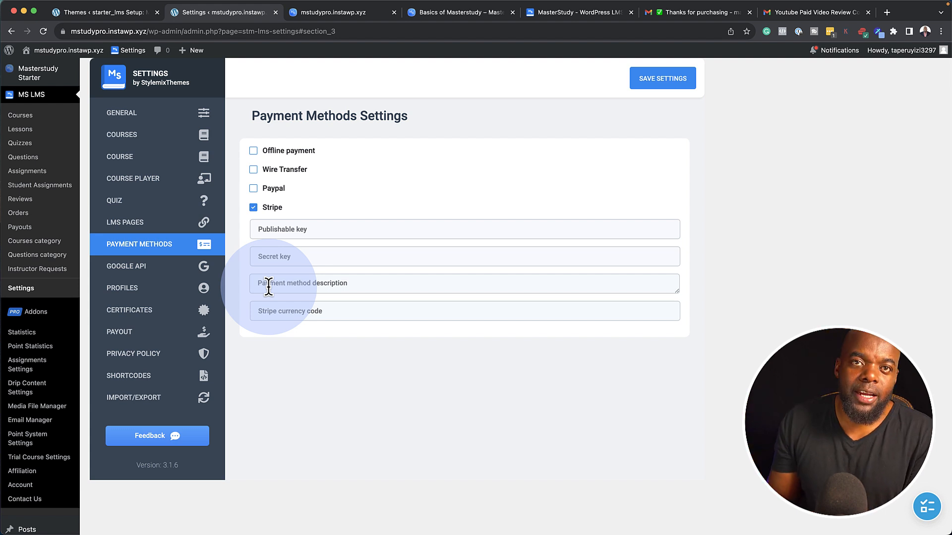
Step: Open the Real Things Art Painting course for editing from the course list and go to its course settings
click(166, 381)
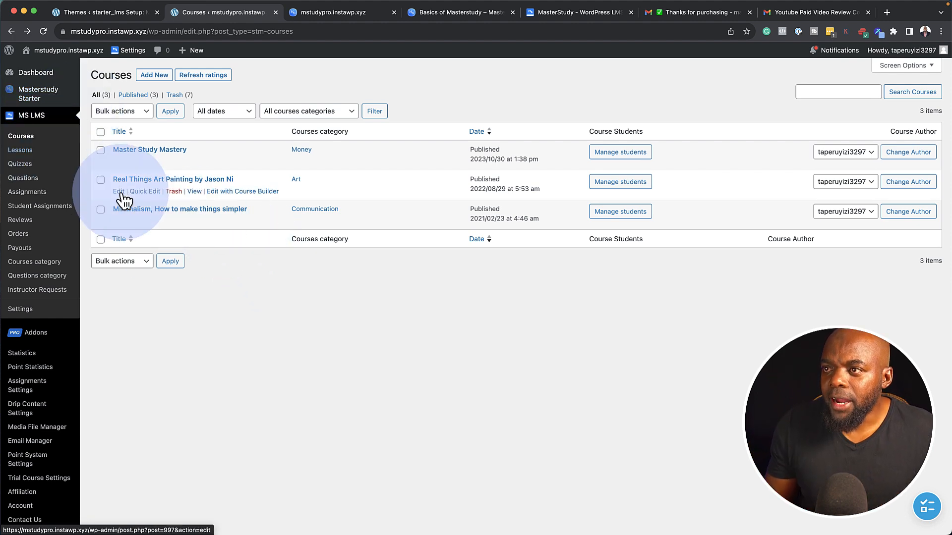
click(119, 192)
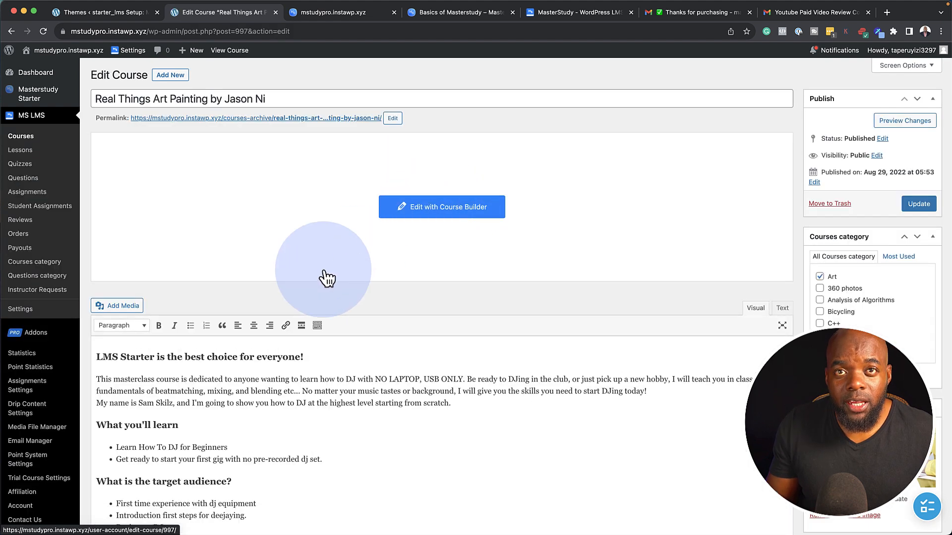
scroll(324, 283, down, 5)
scroll(325, 282, down, 6)
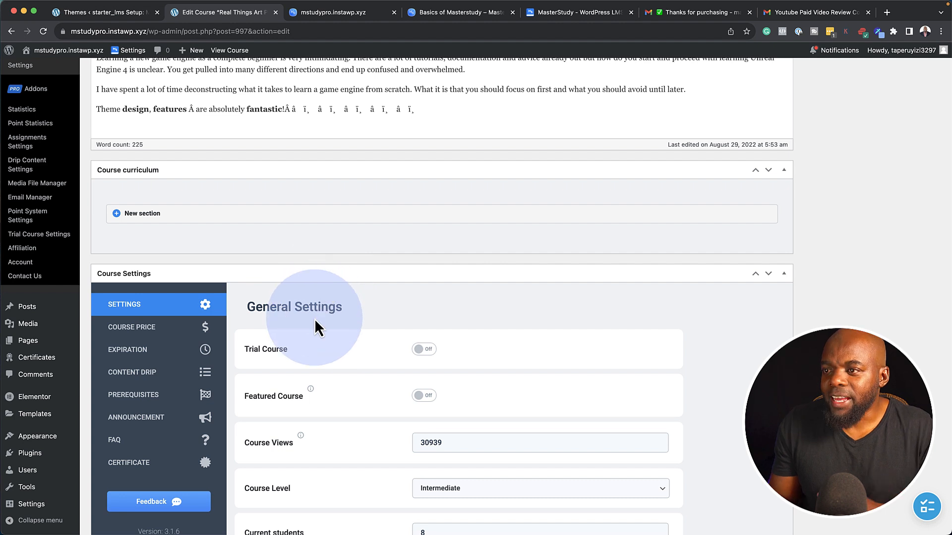
scroll(315, 320, down, 1)
scroll(315, 321, down, 2)
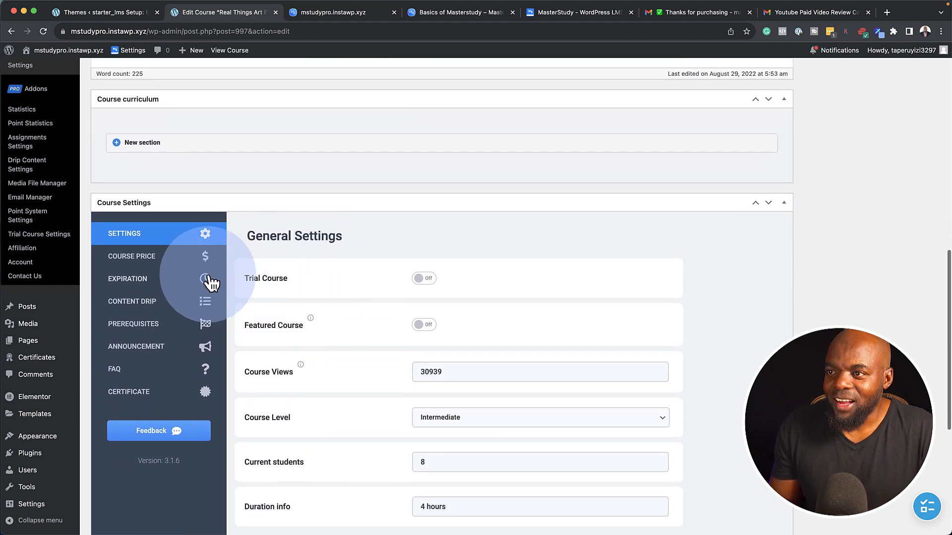
Step: Set the course's one-time purchase price to 99 and its sale price to 79
click(158, 262)
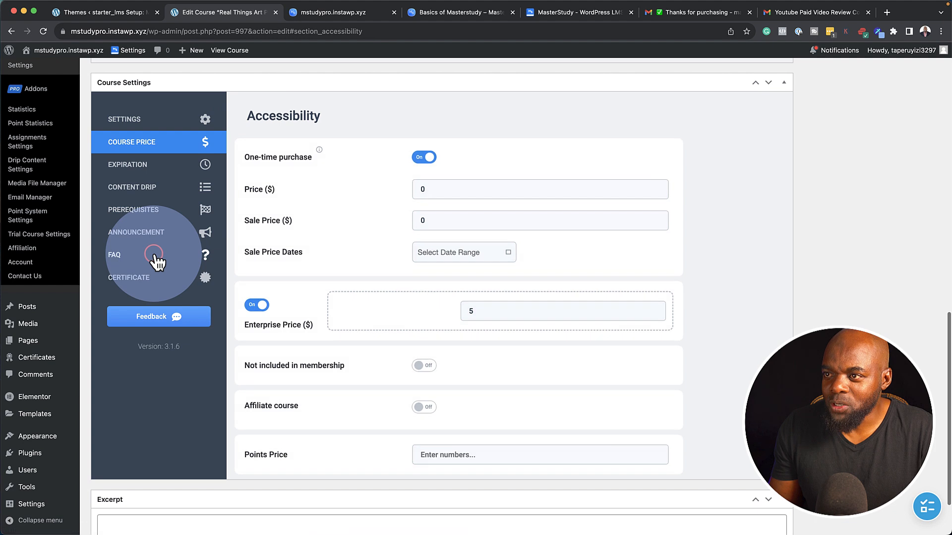
click(450, 193)
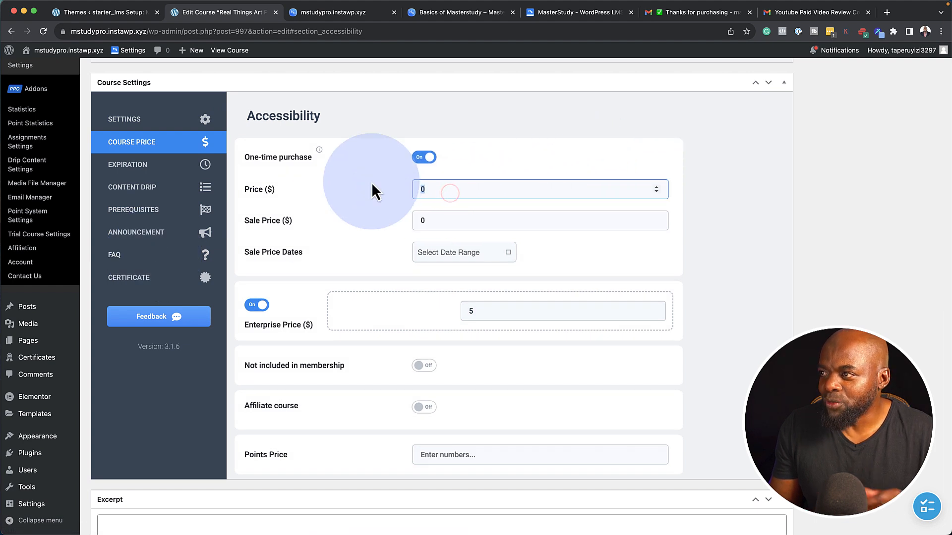
key(BackSpace)
text(99)
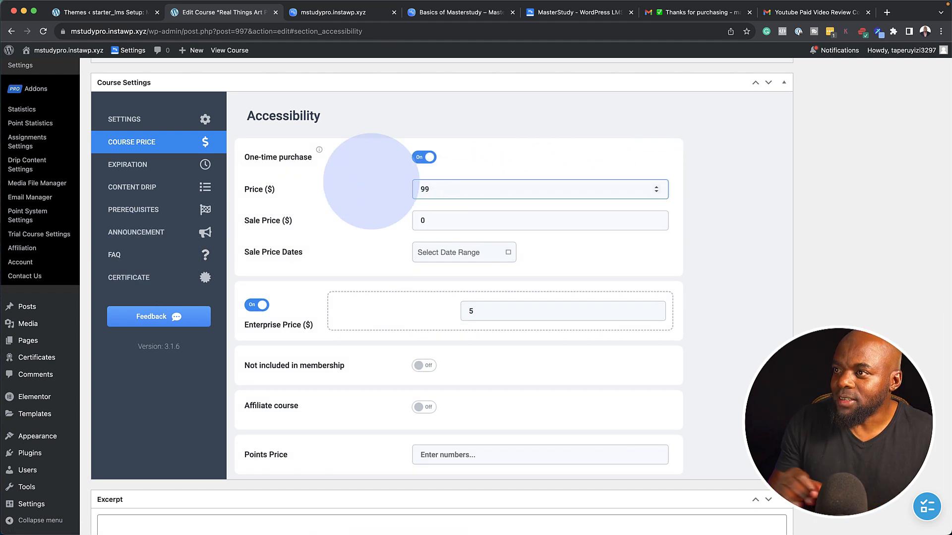
click(447, 219)
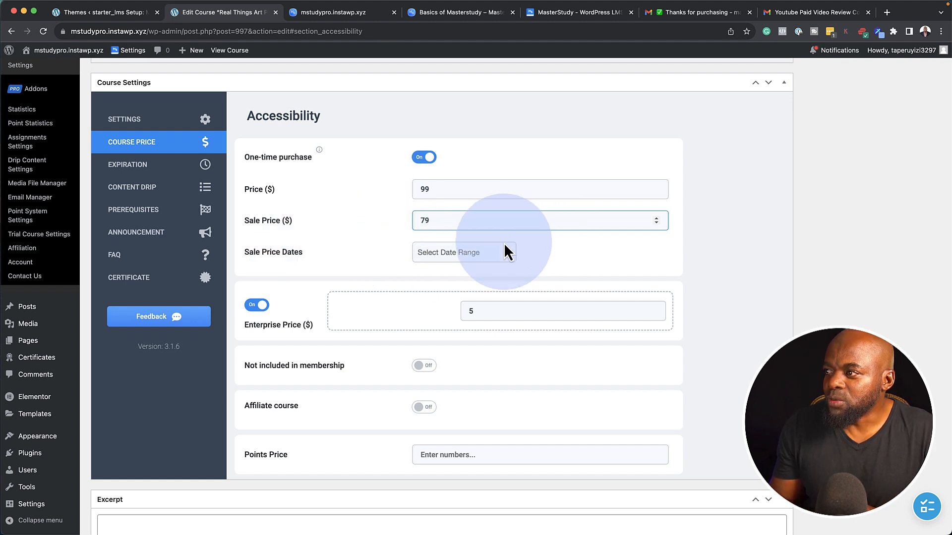
Step: Check the course's enterprise price, membership, affiliate and points price options
mouse_move(313, 327)
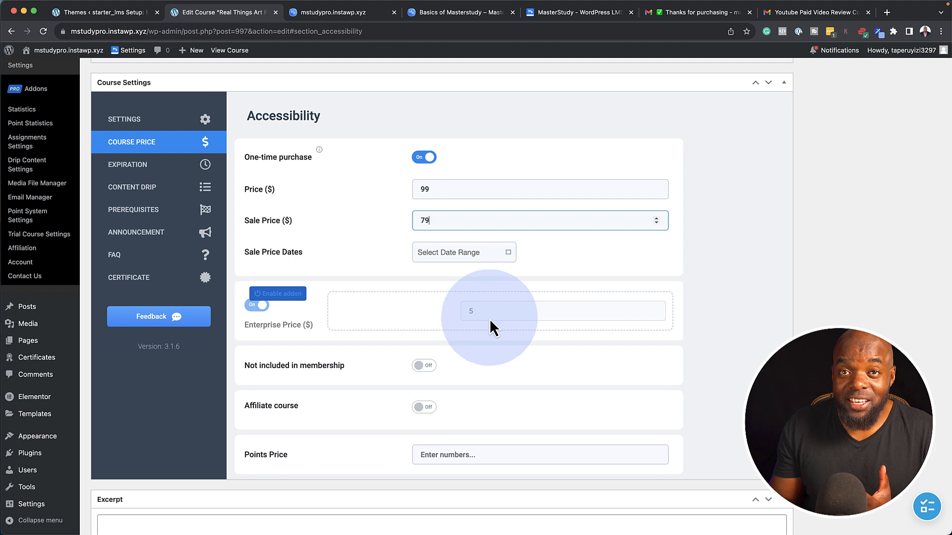
click(475, 310)
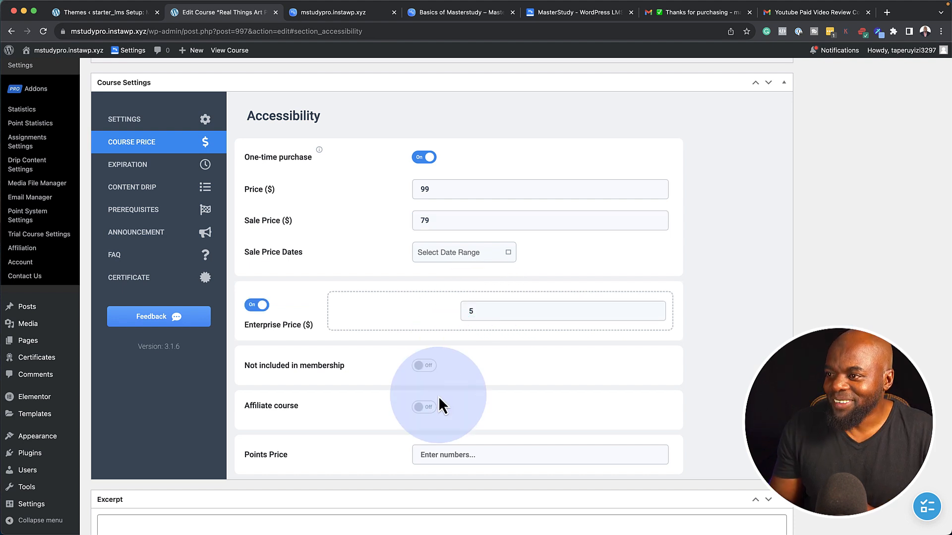
scroll(438, 394, down, 2)
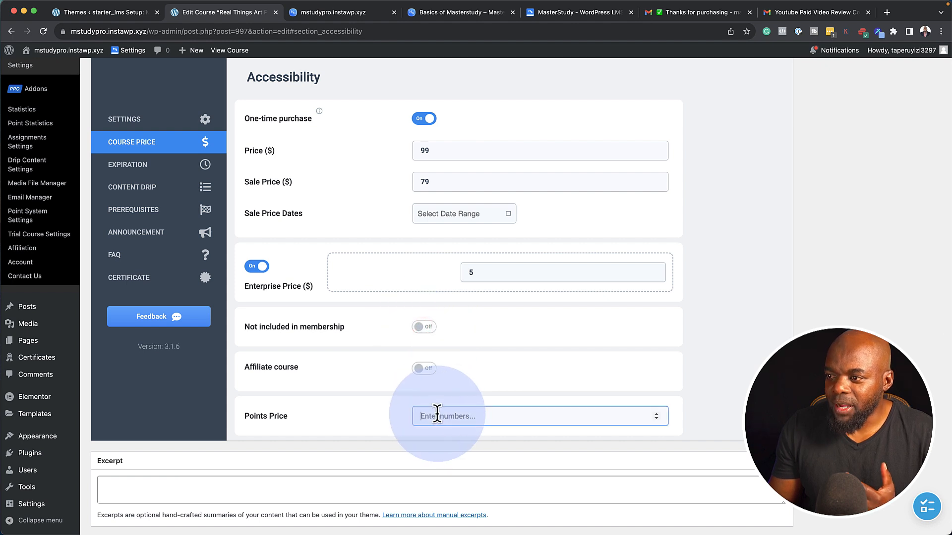
Step: Check the course's expiration settings by switching the time limit on and back off
scroll(439, 404, up, 2)
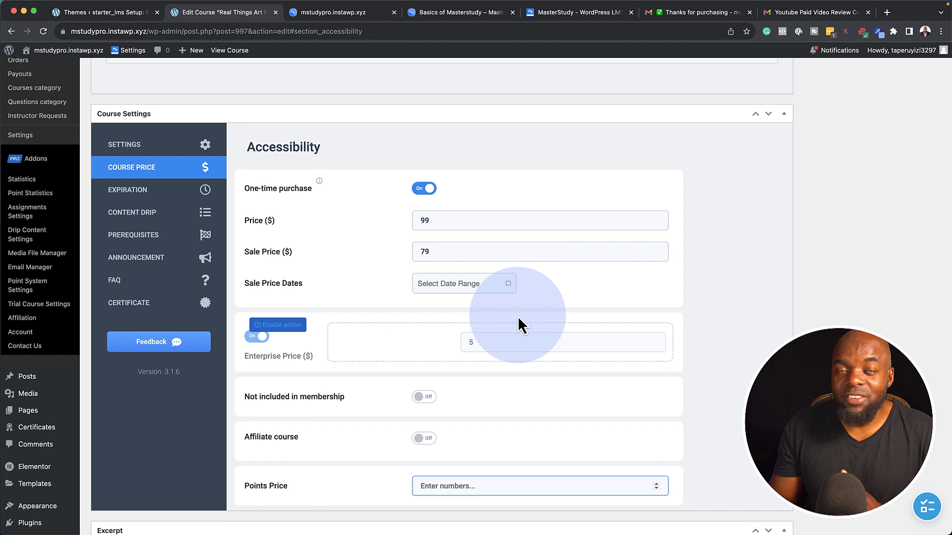
scroll(517, 316, up, 1)
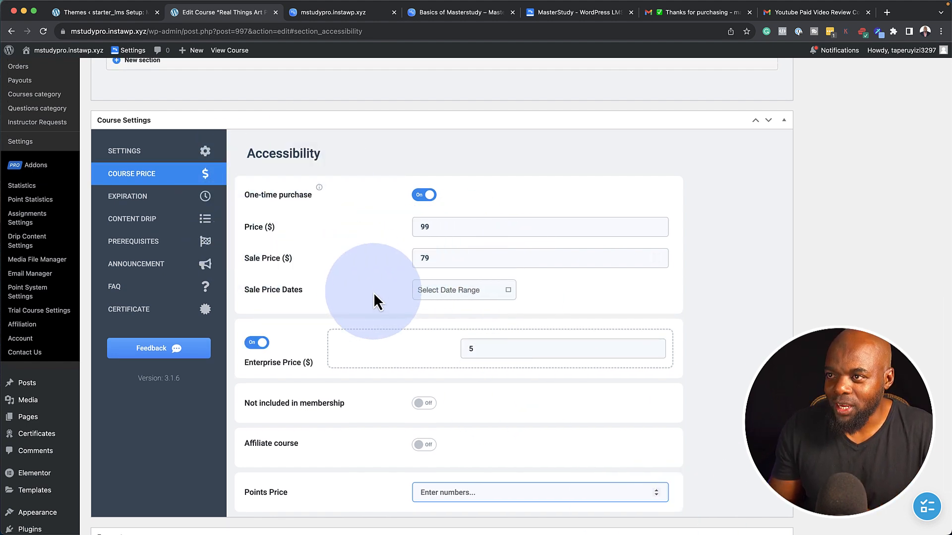
scroll(373, 295, down, 1)
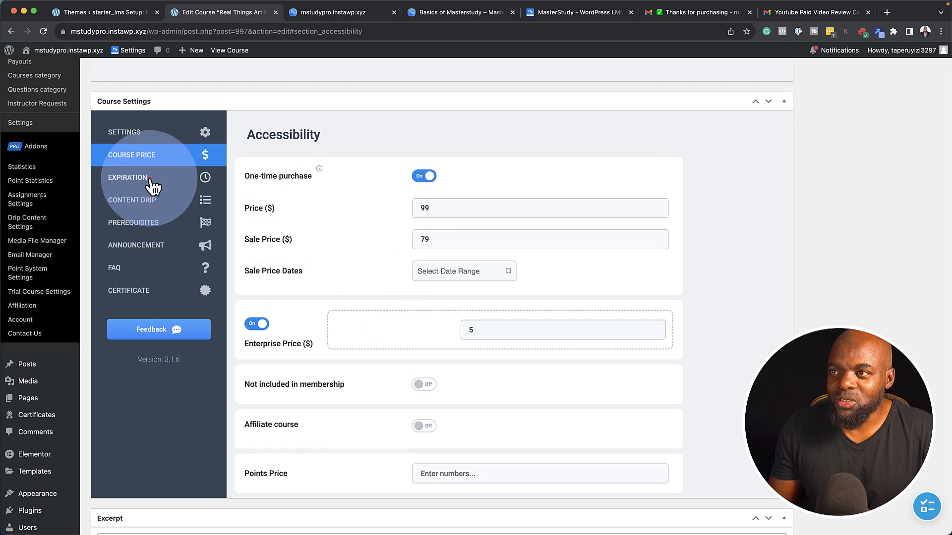
click(152, 186)
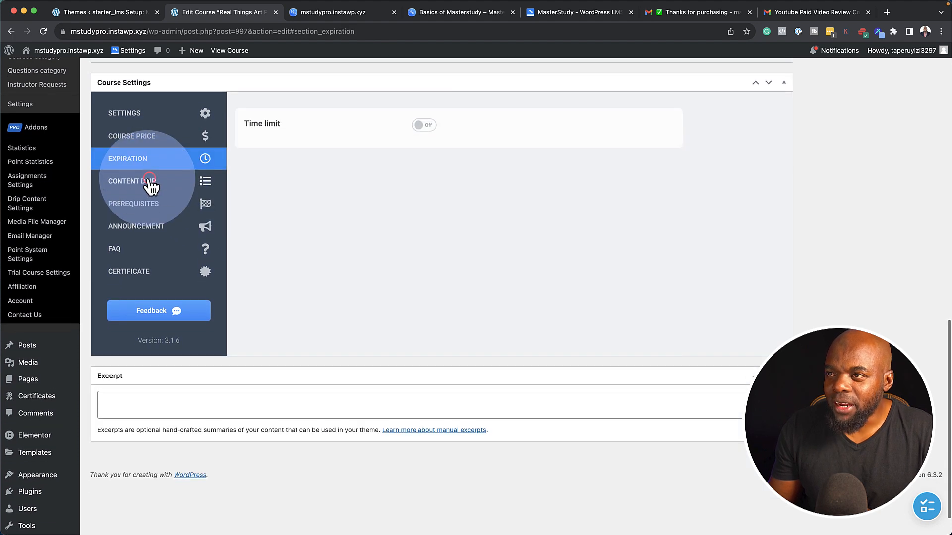
click(430, 124)
click(424, 124)
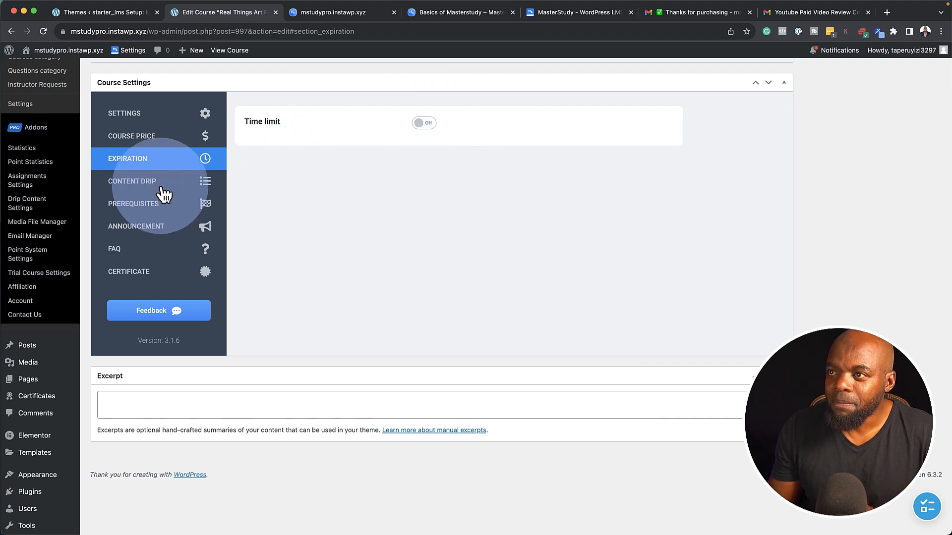
Step: Review the course's sequential content drip fields, prerequisites and announcement settings
click(145, 189)
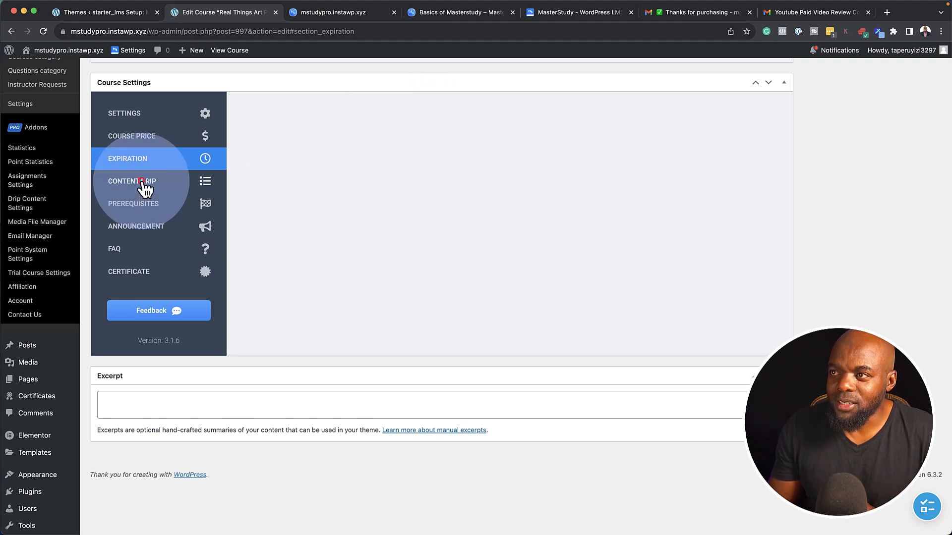
click(472, 139)
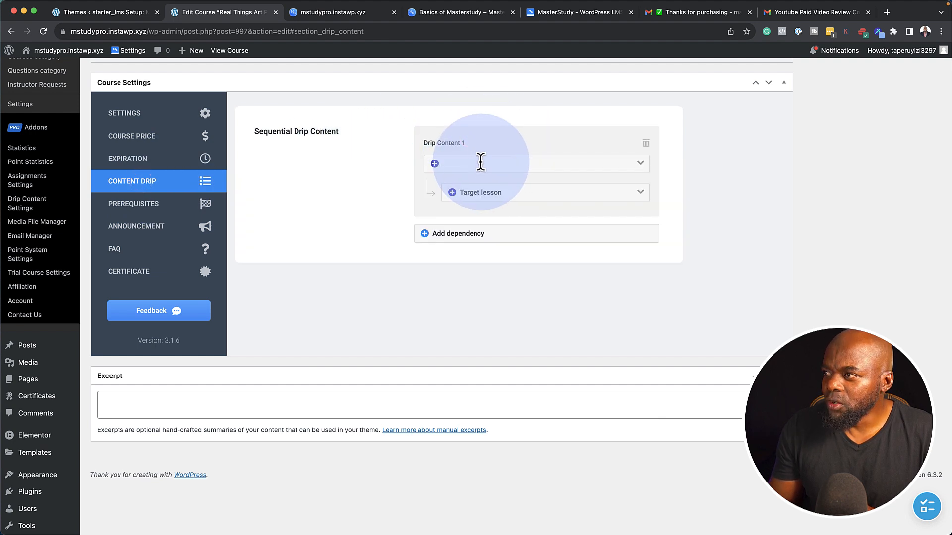
click(428, 168)
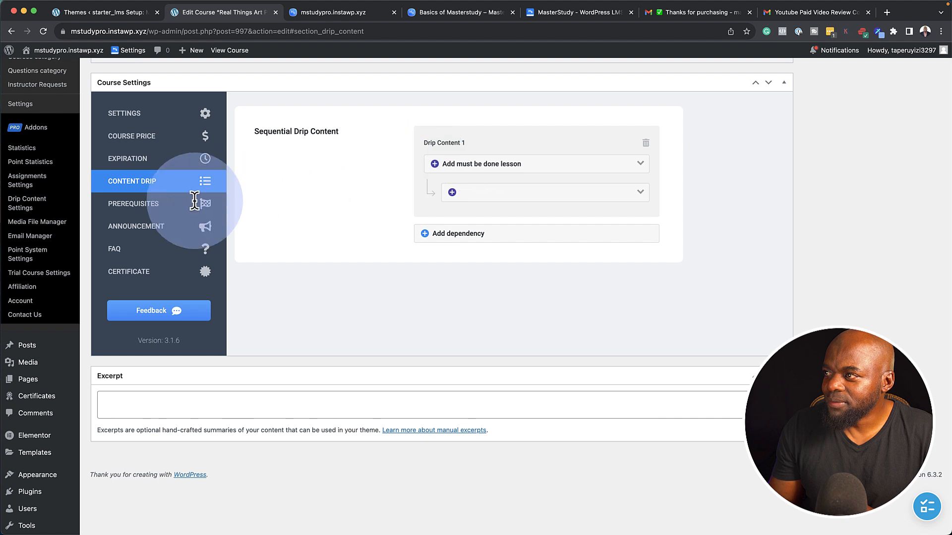
click(159, 203)
click(157, 226)
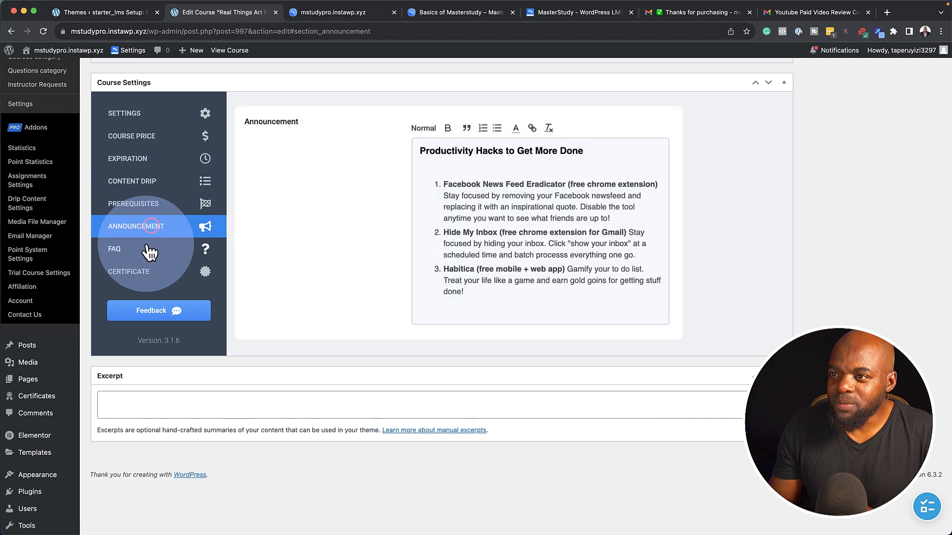
Step: Assign the Demo 1 certificate to the course in its certificate settings
click(154, 280)
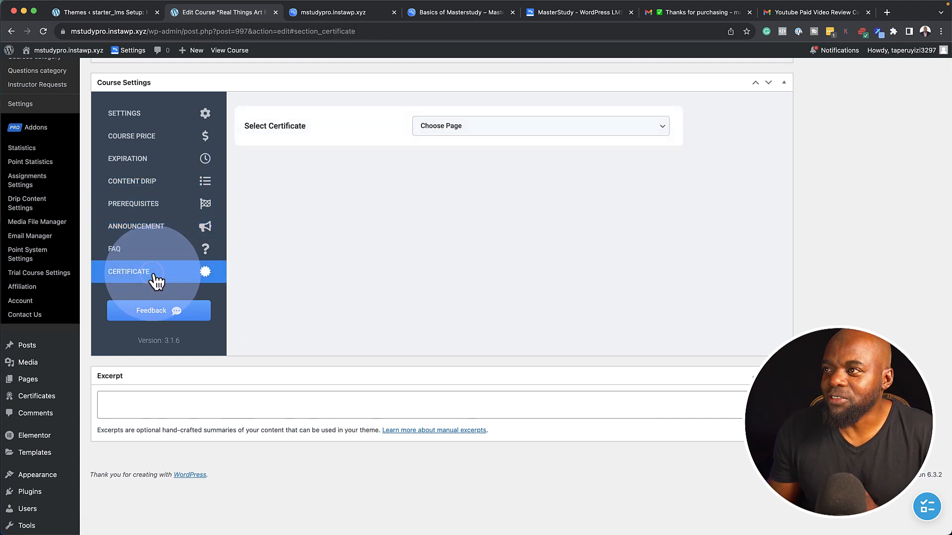
click(531, 128)
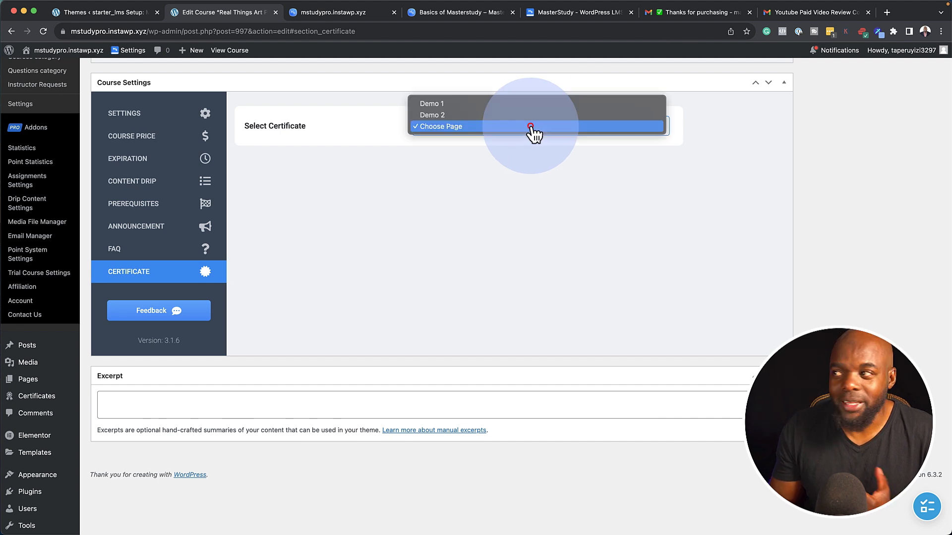
click(514, 103)
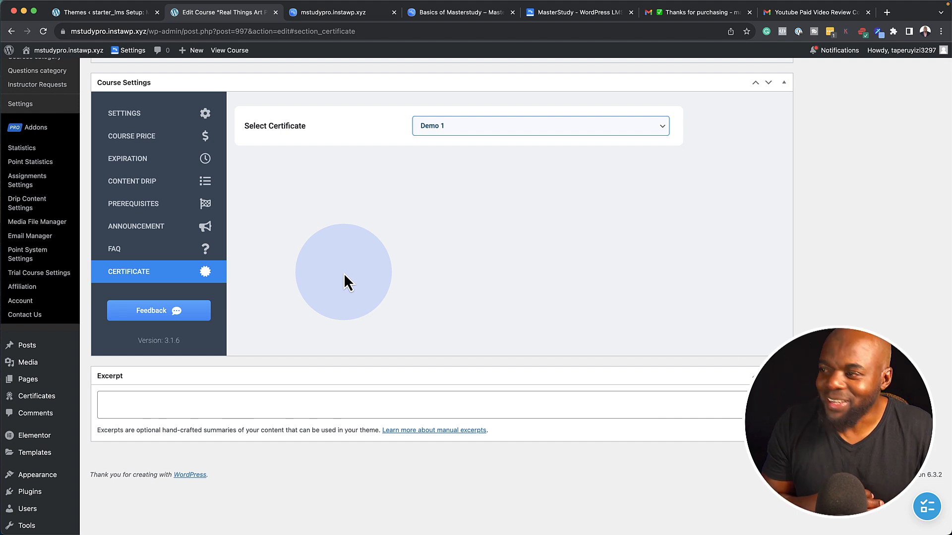
Step: Open the Real Things Art Painting course in the Course Builder
scroll(338, 271, up, 3)
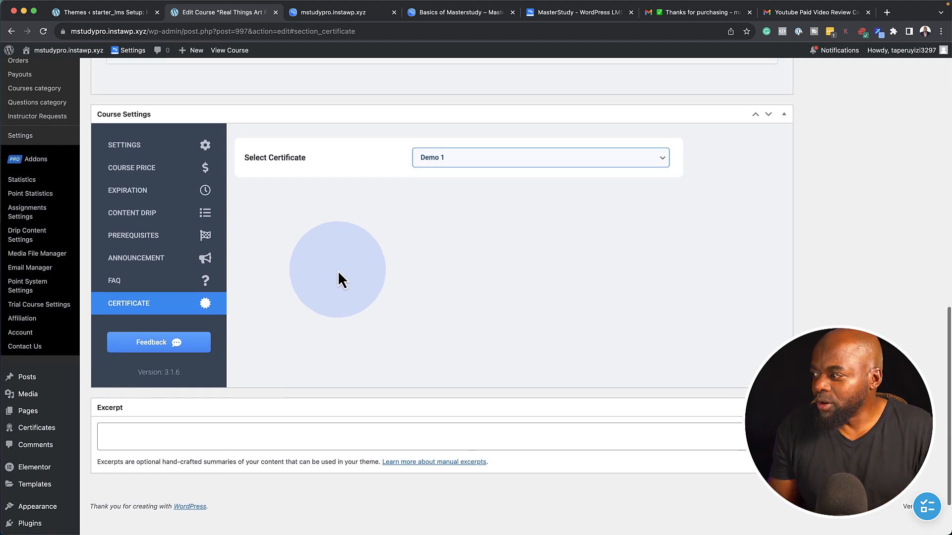
scroll(337, 271, up, 10)
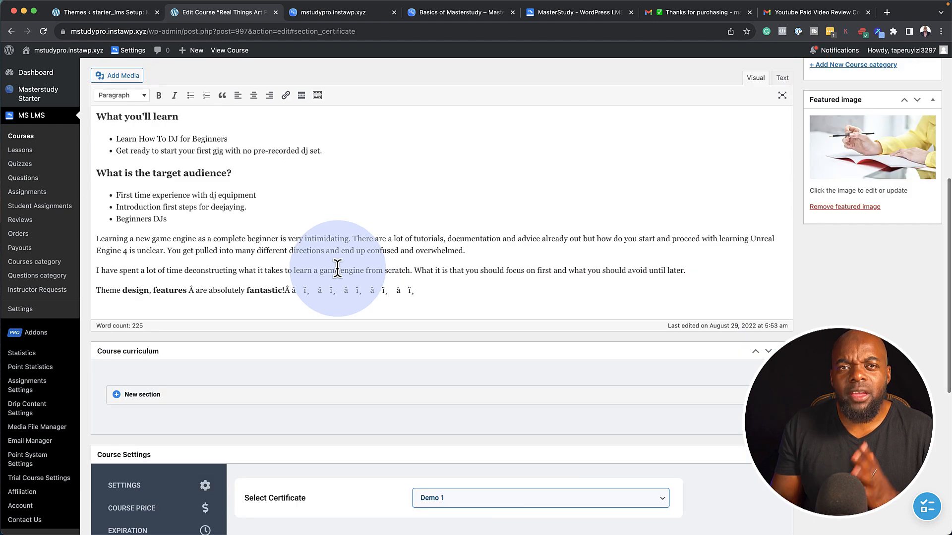
scroll(337, 271, up, 10)
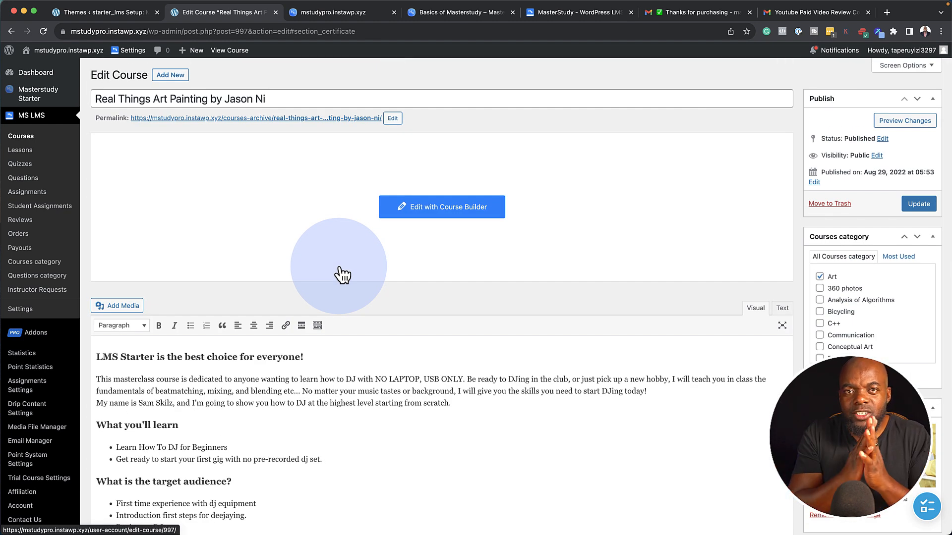
scroll(382, 378, down, 20)
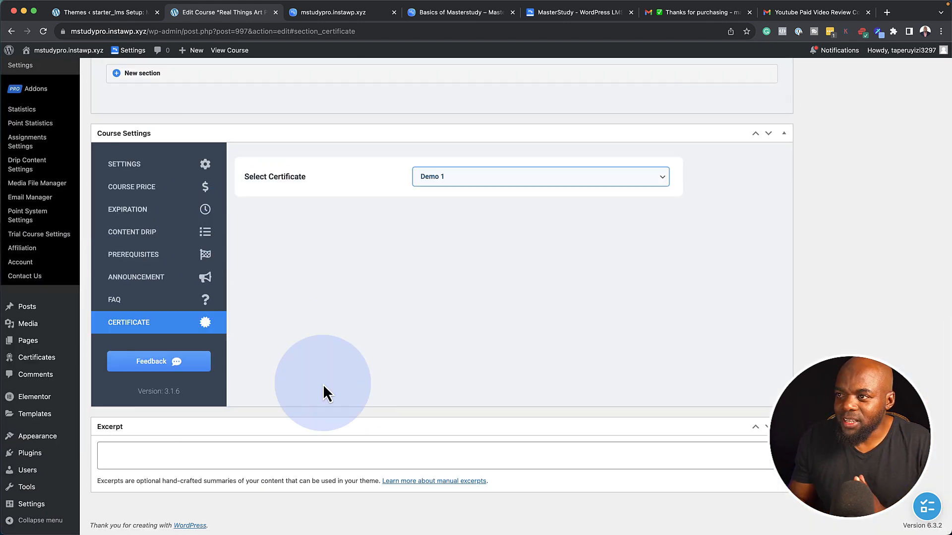
scroll(323, 384, up, 20)
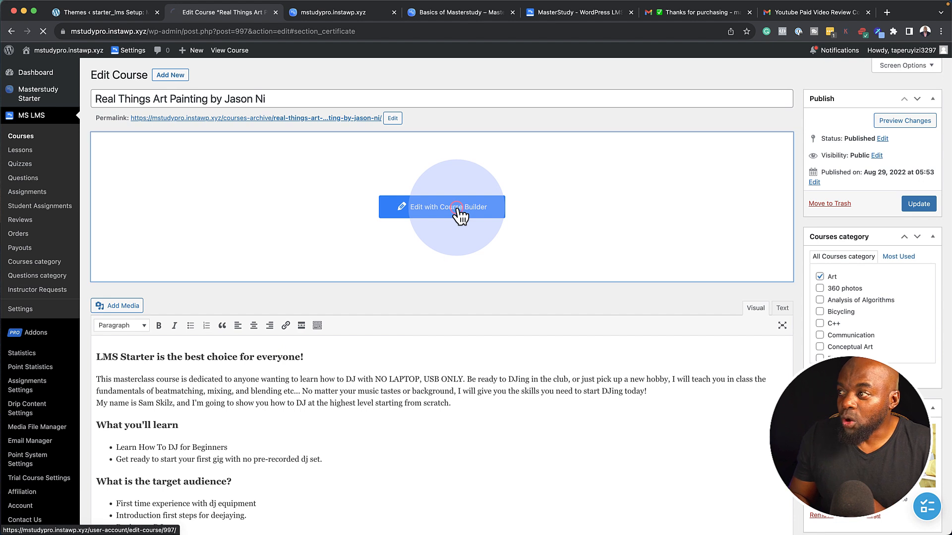